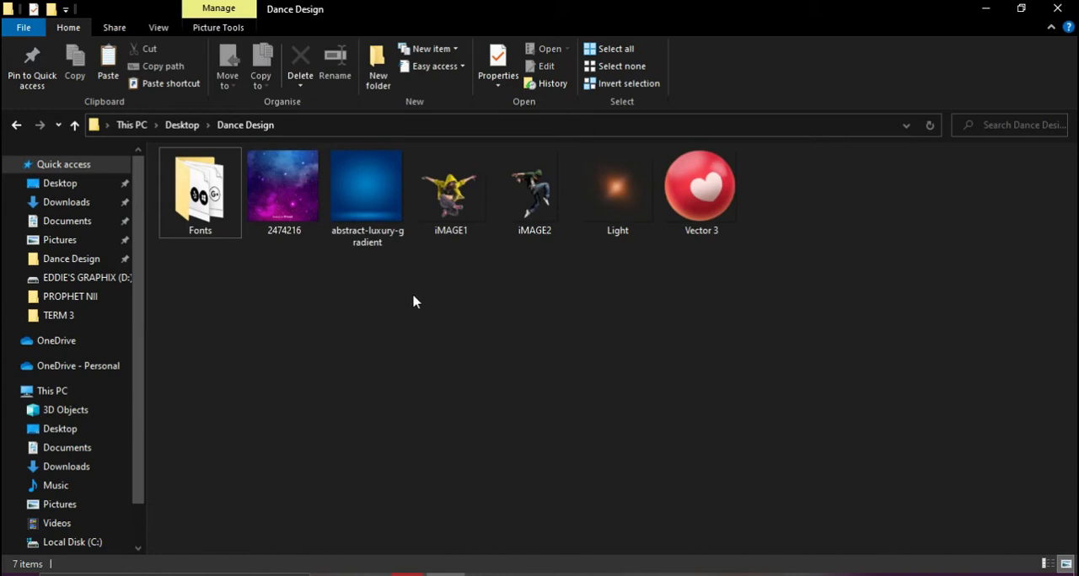
Switch to Photoshop and look through the recent files on its home screen
{"action": "left_click", "coordinate": [985, 10]}
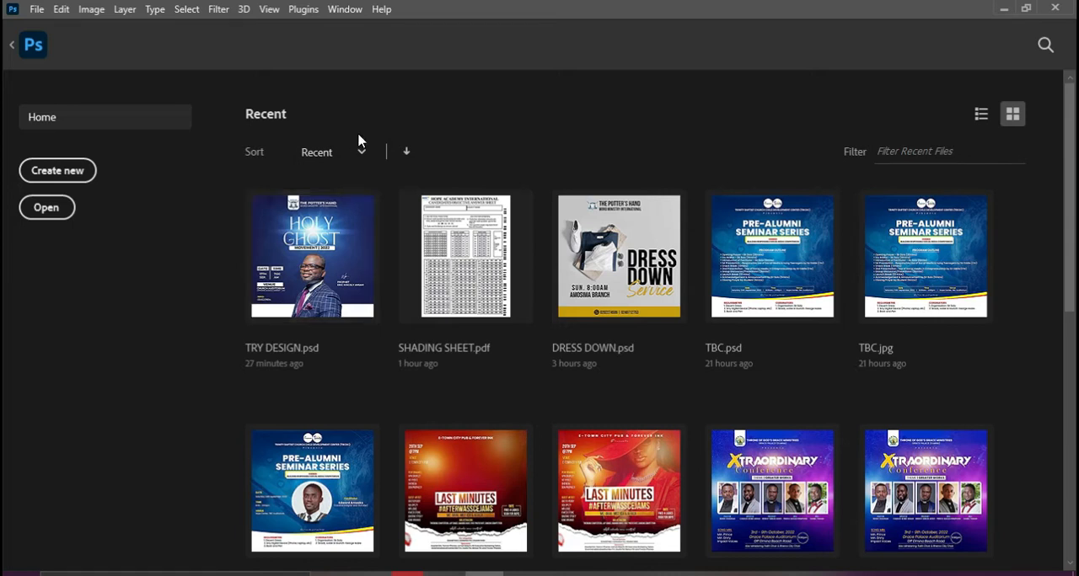
{"action": "scroll", "coordinate": [522, 337], "scroll_direction": "down", "scroll_amount": 2}
{"action": "scroll", "coordinate": [830, 363], "scroll_direction": "down", "scroll_amount": 3}
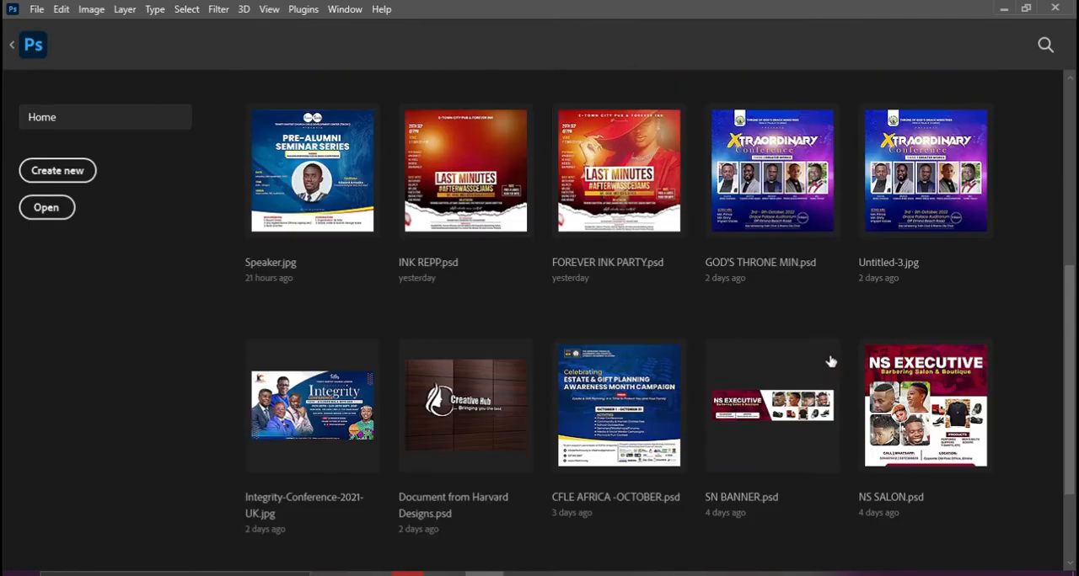
{"action": "scroll", "coordinate": [829, 363], "scroll_direction": "up", "scroll_amount": 3}
{"action": "scroll", "coordinate": [827, 362], "scroll_direction": "up", "scroll_amount": 3}
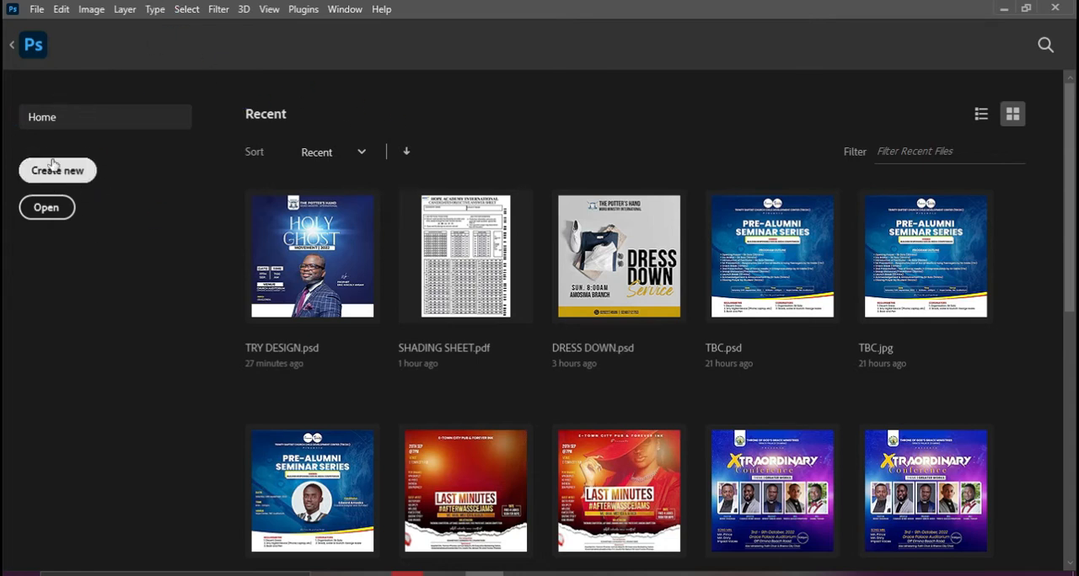
Create a new document named DANCE DESIGN FLYER, 1080 x 1080 pixels at 300 pixels/inch in RGB Color with a white background
{"action": "left_click", "coordinate": [35, 15]}
{"action": "left_click", "coordinate": [36, 15]}
{"action": "left_click", "coordinate": [69, 179]}
{"action": "left_click", "coordinate": [70, 178]}
{"action": "left_click", "coordinate": [71, 173]}
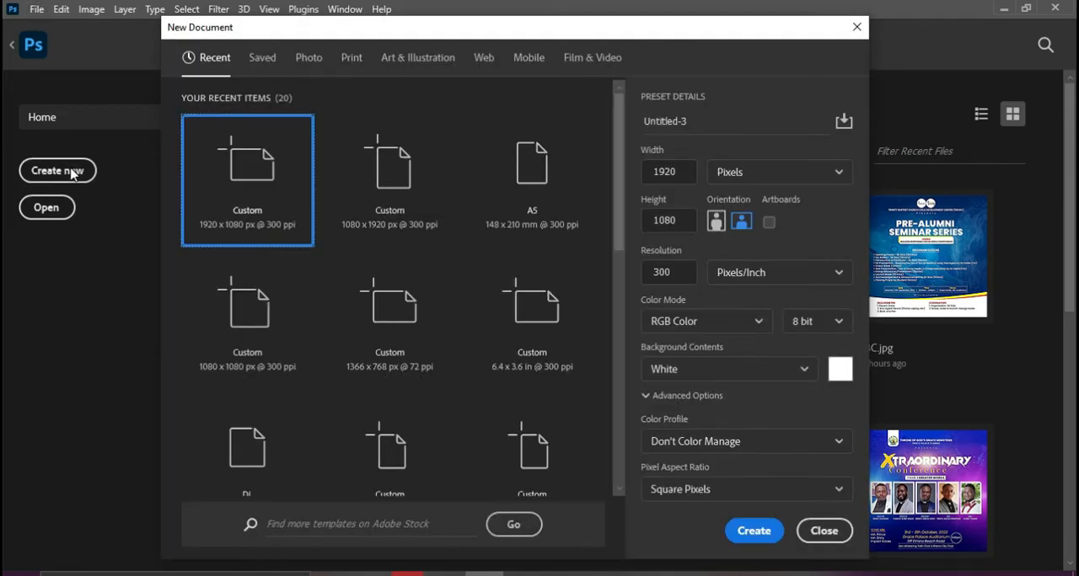
{"action": "left_click", "coordinate": [697, 128]}
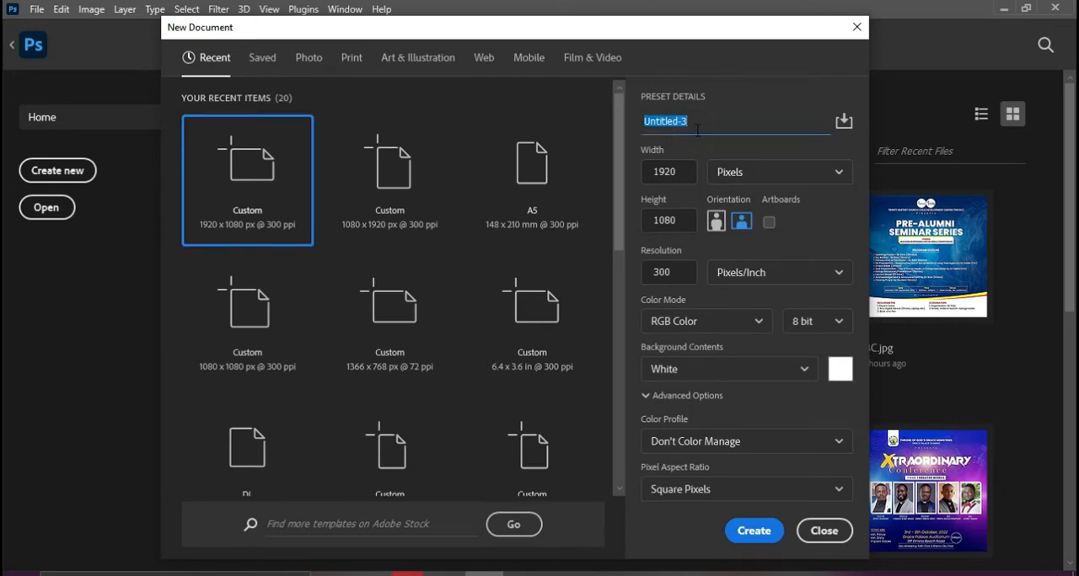
{"action": "type", "text": "DANCE DESIGN FLYER"}
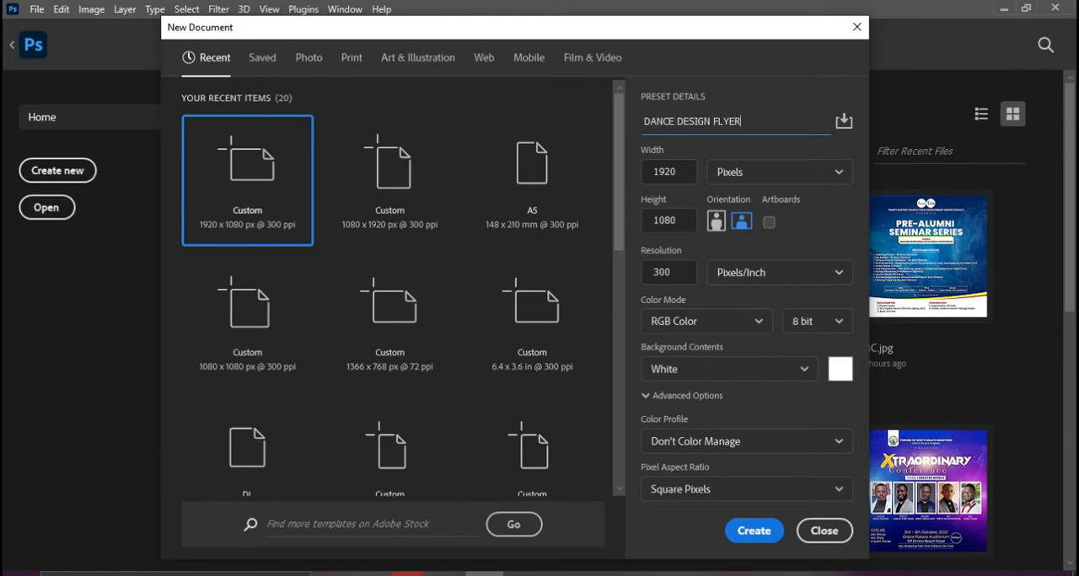
{"action": "left_click", "coordinate": [678, 172]}
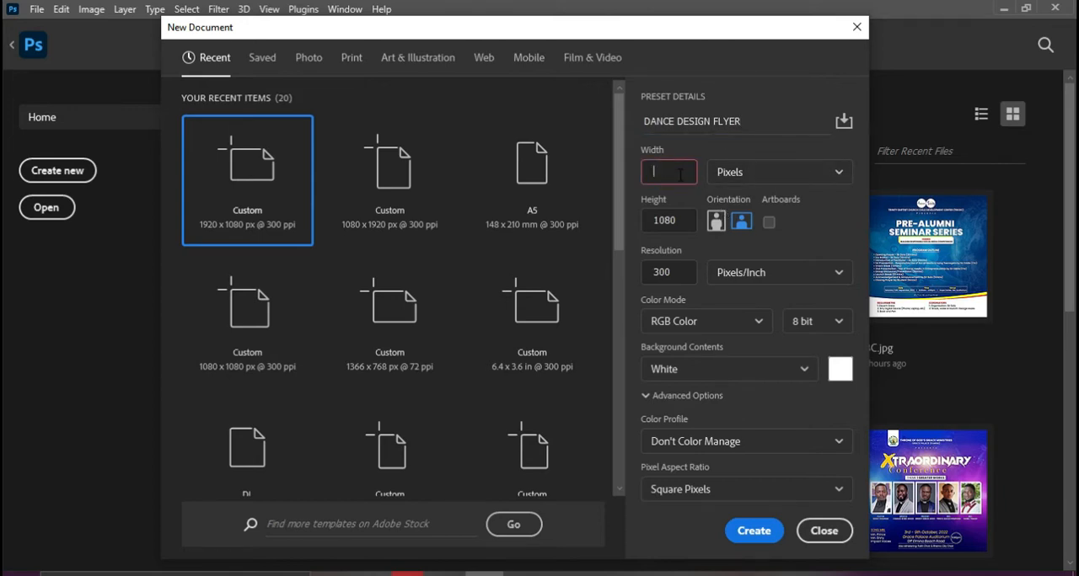
{"action": "left_click", "coordinate": [680, 221]}
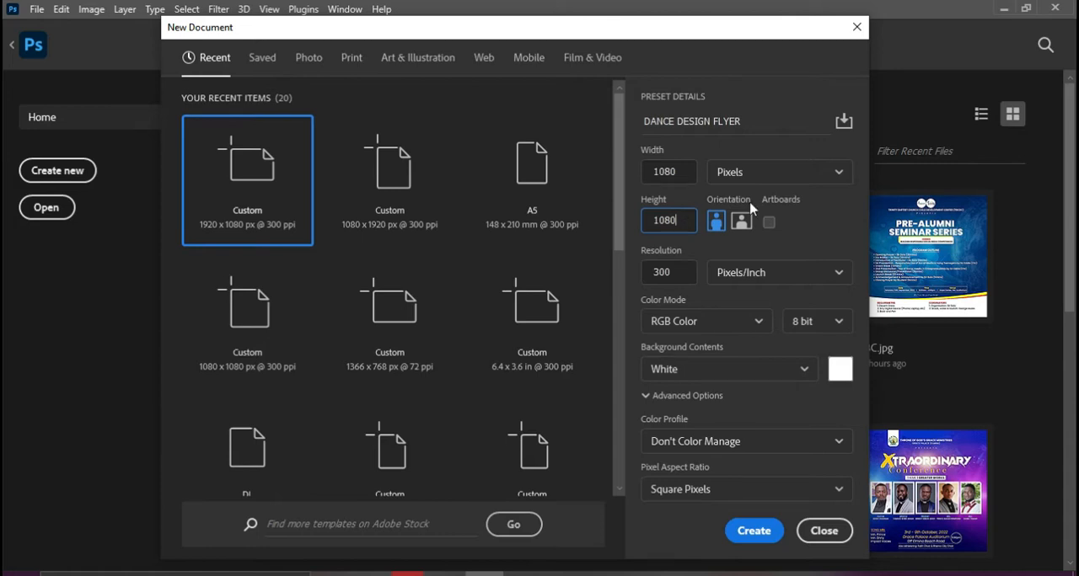
{"action": "left_click", "coordinate": [679, 273]}
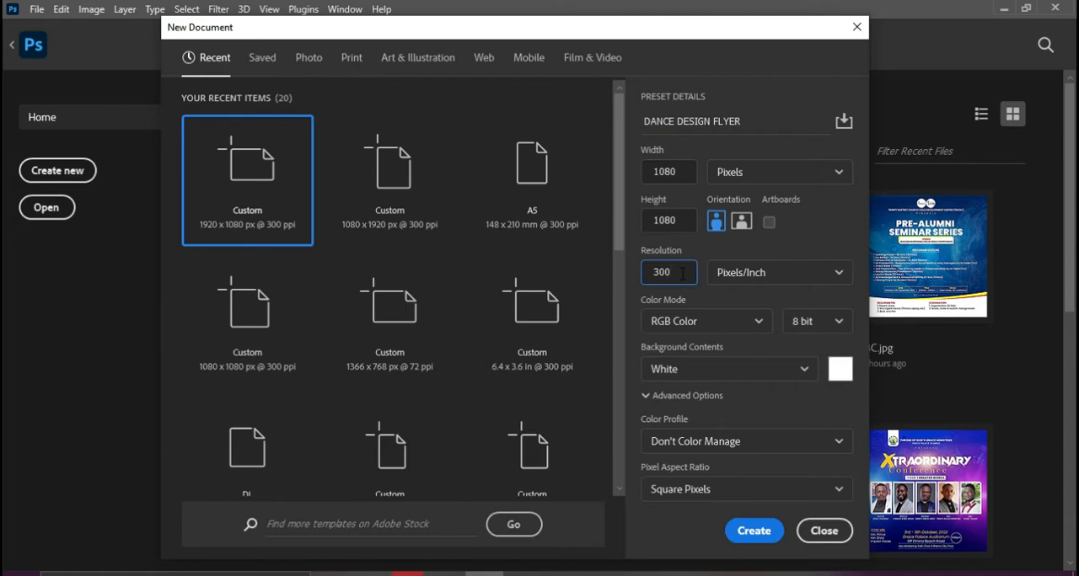
{"action": "left_click", "coordinate": [754, 531]}
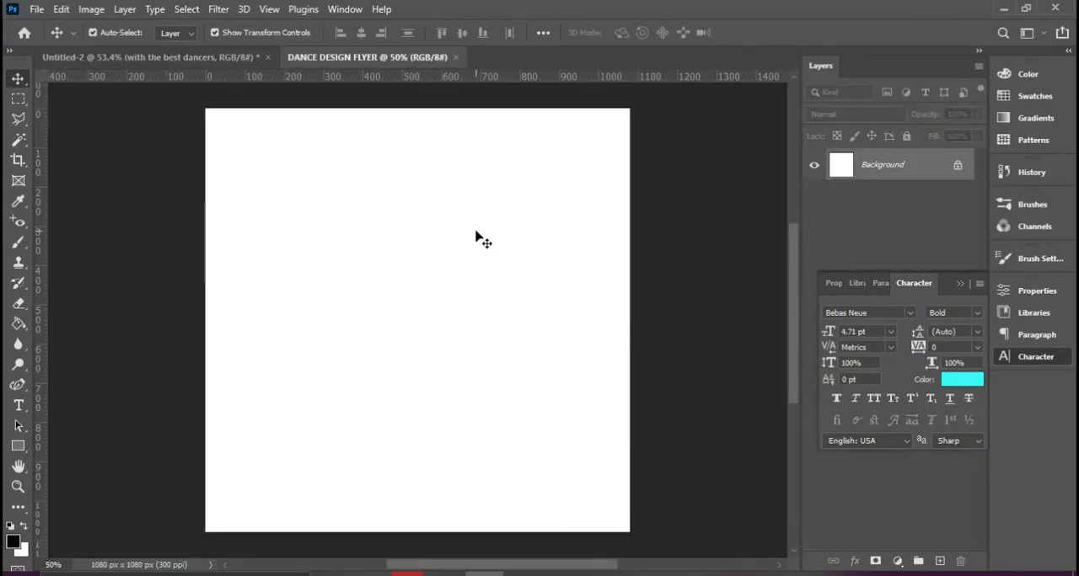
Review the finished dance flyer in Untitled-2 and the Dance Design source folder, and return to the blank DANCE DESIGN FLYER document
{"action": "left_click", "coordinate": [238, 58]}
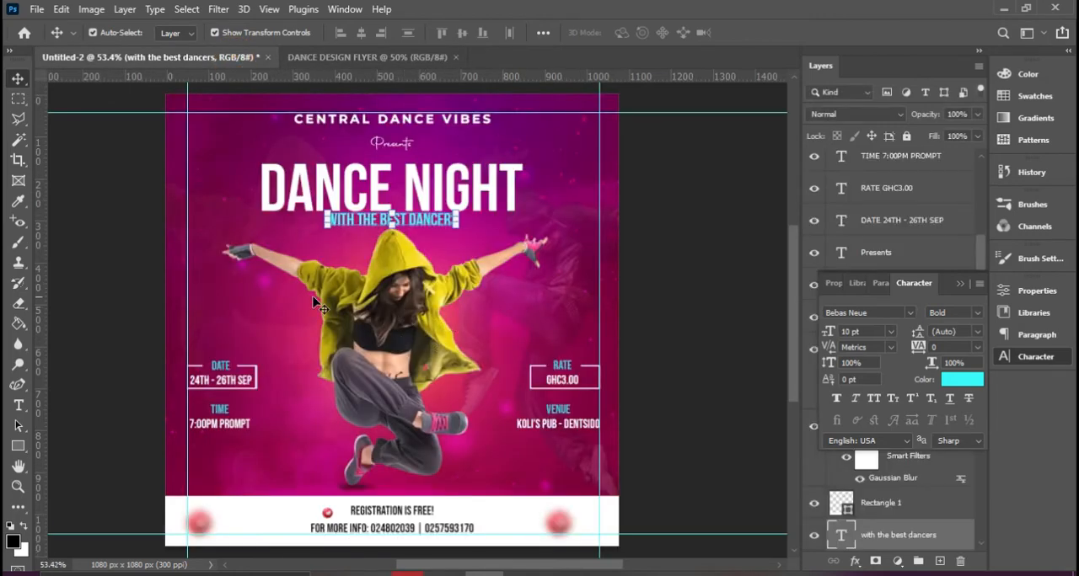
{"action": "left_click", "coordinate": [376, 55]}
{"action": "left_click", "coordinate": [455, 573]}
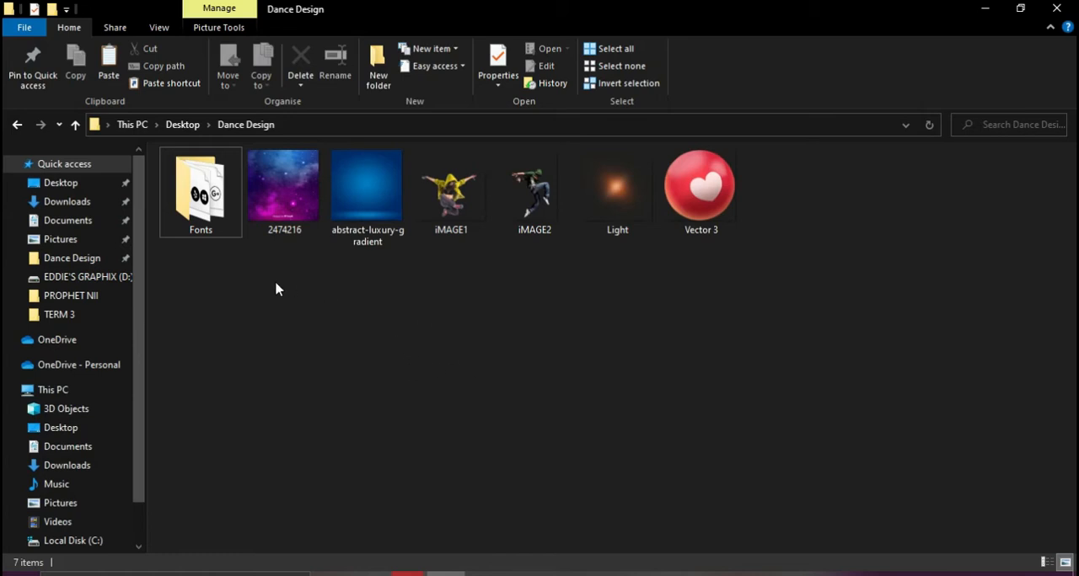
{"action": "left_click", "coordinate": [479, 573]}
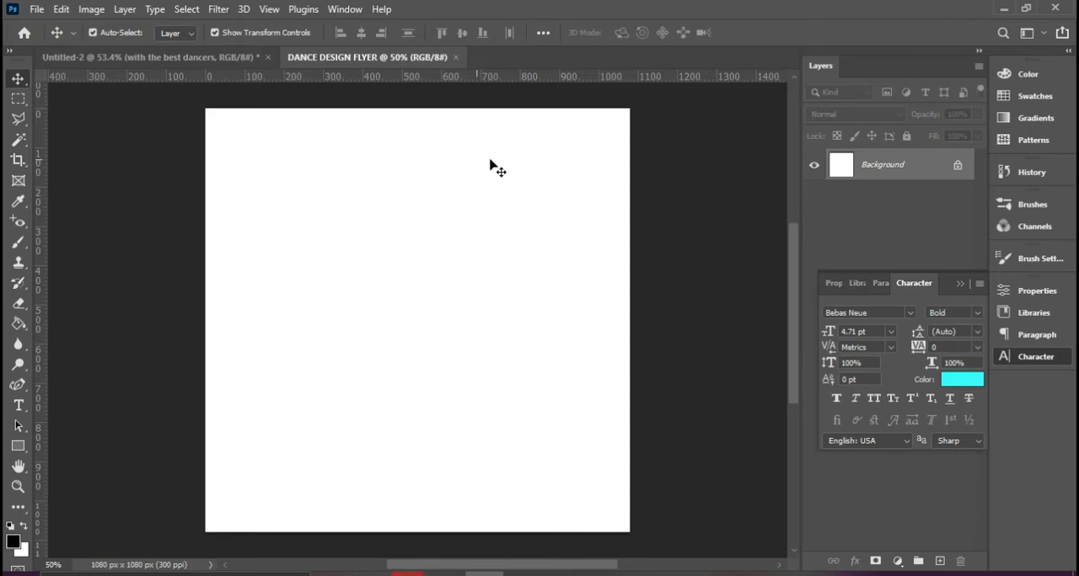
Place the abstract-luxury-gradient image from the Dance Design folder as an embedded layer filling the canvas
{"action": "left_click", "coordinate": [37, 12]}
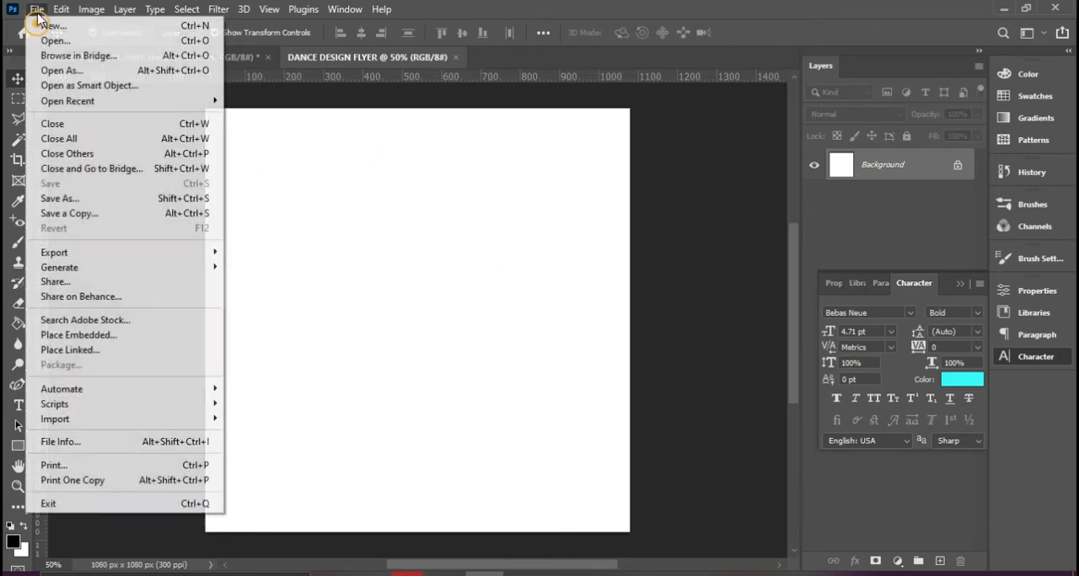
{"action": "left_click", "coordinate": [93, 335]}
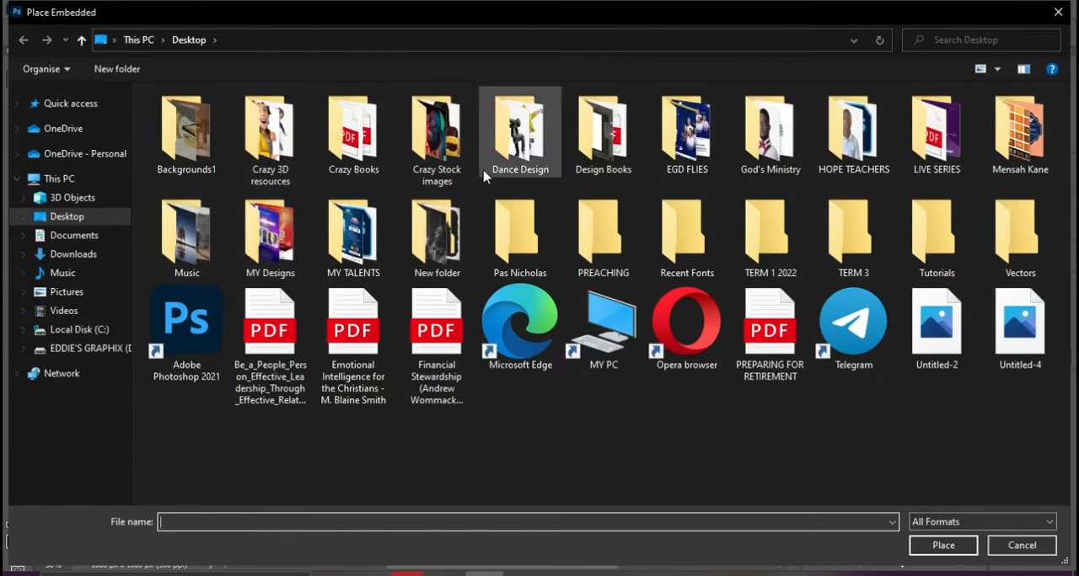
{"action": "double_click", "coordinate": [523, 150]}
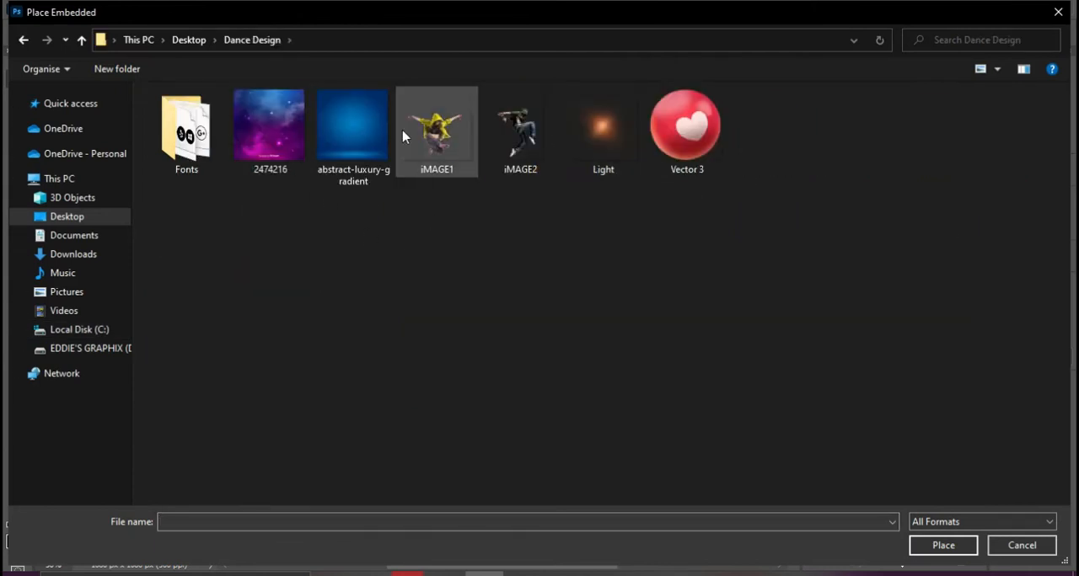
{"action": "left_click", "coordinate": [357, 134]}
{"action": "double_click", "coordinate": [356, 134]}
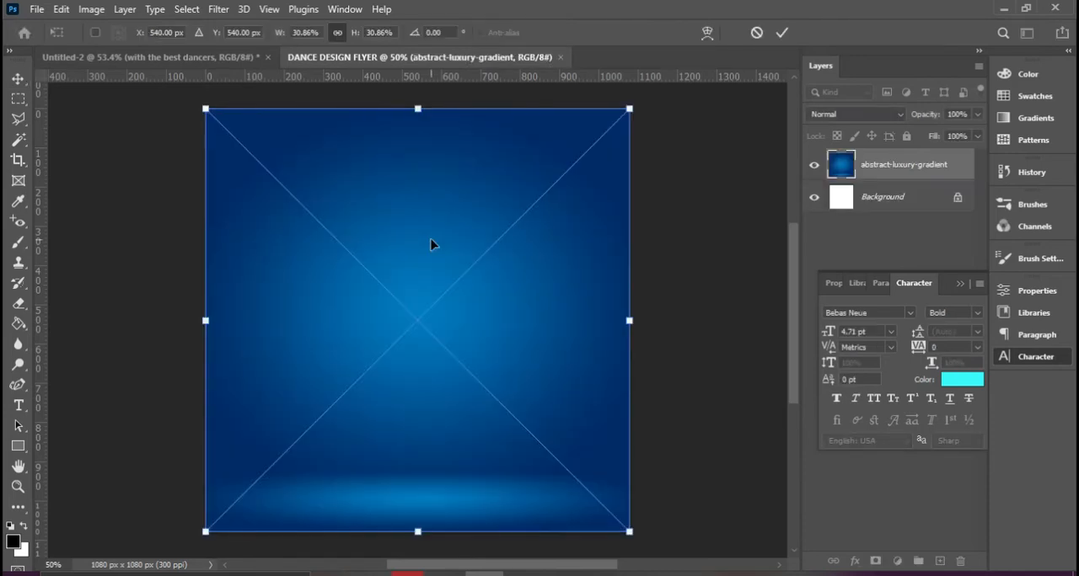
{"action": "double_click", "coordinate": [430, 244]}
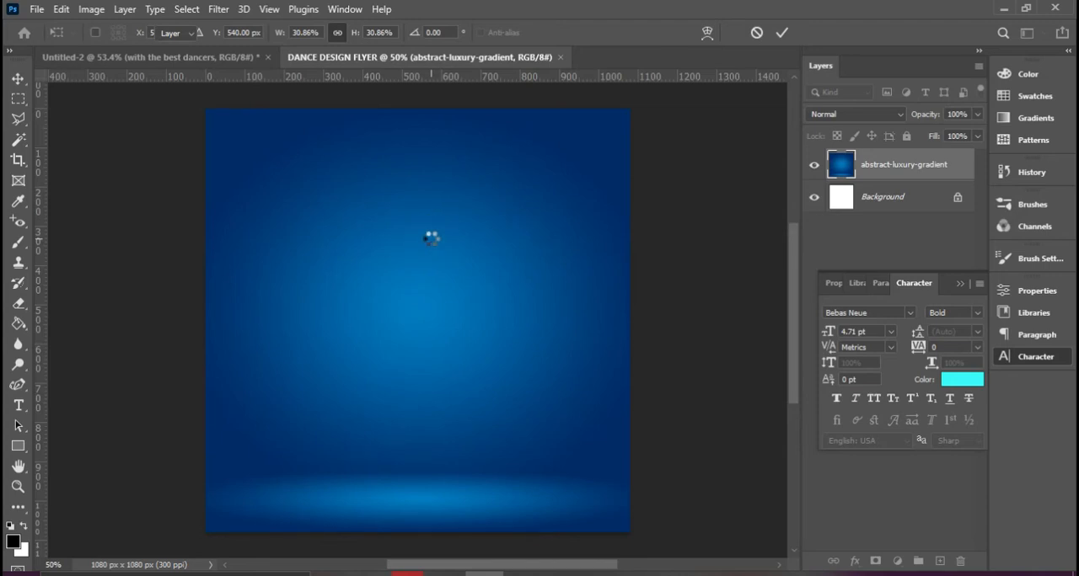
{"action": "left_click", "coordinate": [960, 285]}
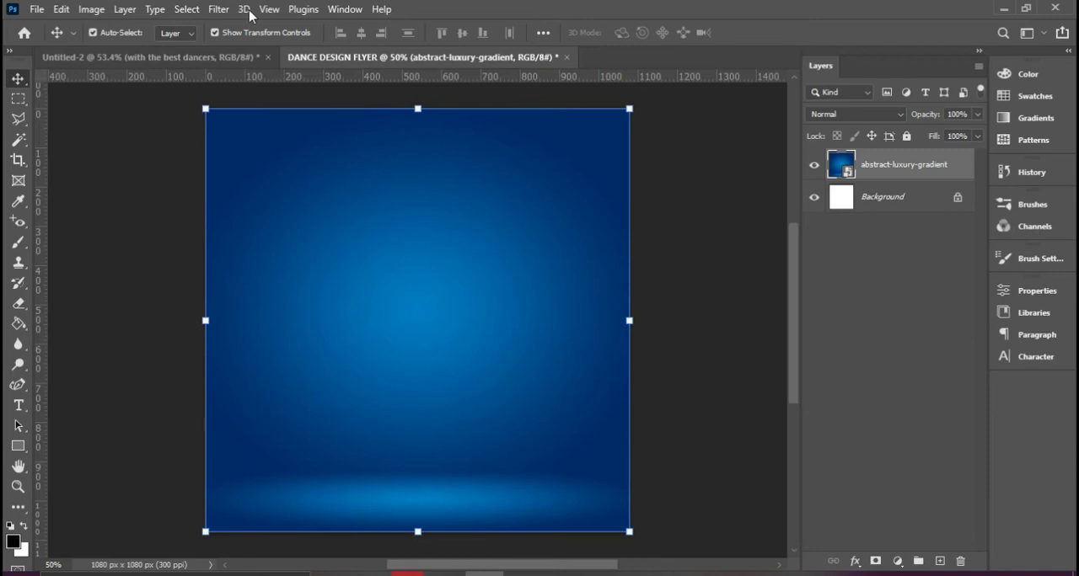
Start a Hue/Saturation adjustment on the gradient layer and set the hue to +114
{"action": "left_click", "coordinate": [91, 12]}
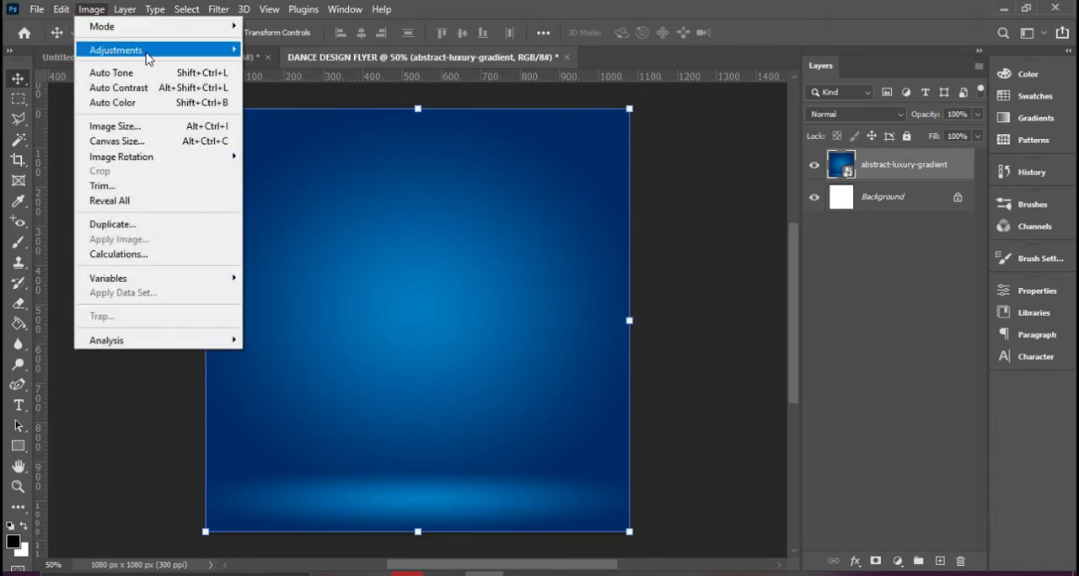
{"action": "mouse_move", "coordinate": [168, 53]}
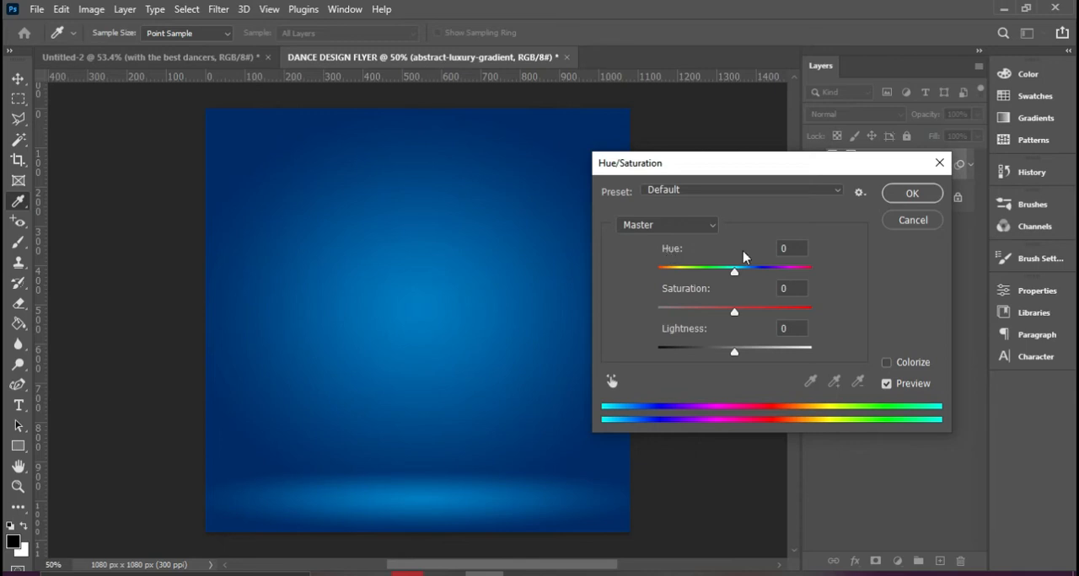
{"action": "left_click_drag", "start_coordinate": [736, 272], "coordinate": [795, 267]}
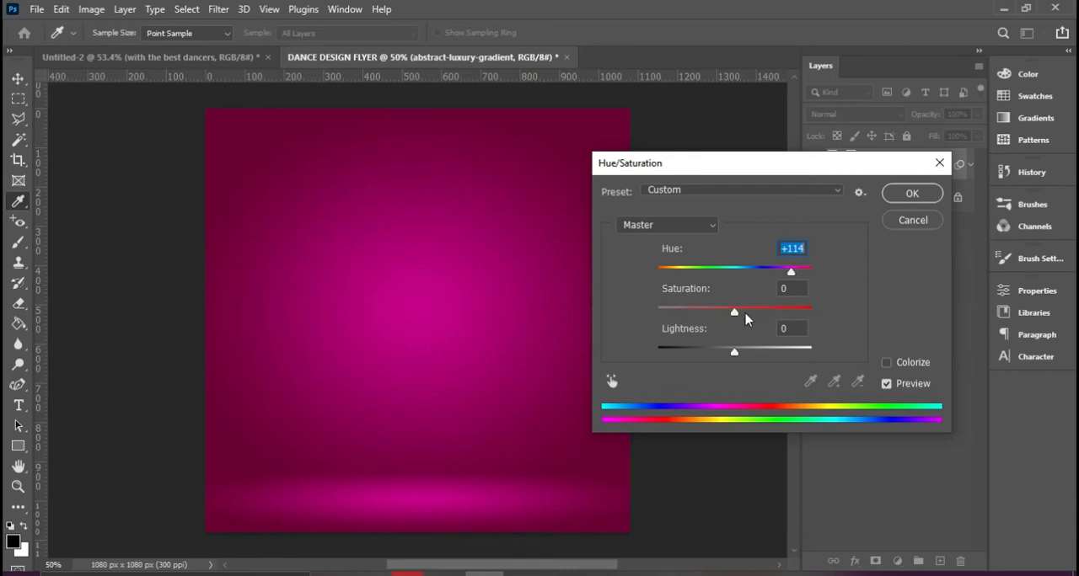
Set the gradient's saturation to +68, raise its lightness slightly, and apply the Hue/Saturation adjustment
{"action": "left_click_drag", "start_coordinate": [734, 313], "coordinate": [783, 316]}
{"action": "left_click_drag", "start_coordinate": [734, 352], "coordinate": [738, 359]}
{"action": "left_click_drag", "start_coordinate": [732, 352], "coordinate": [804, 329]}
{"action": "left_click_drag", "start_coordinate": [733, 352], "coordinate": [730, 354]}
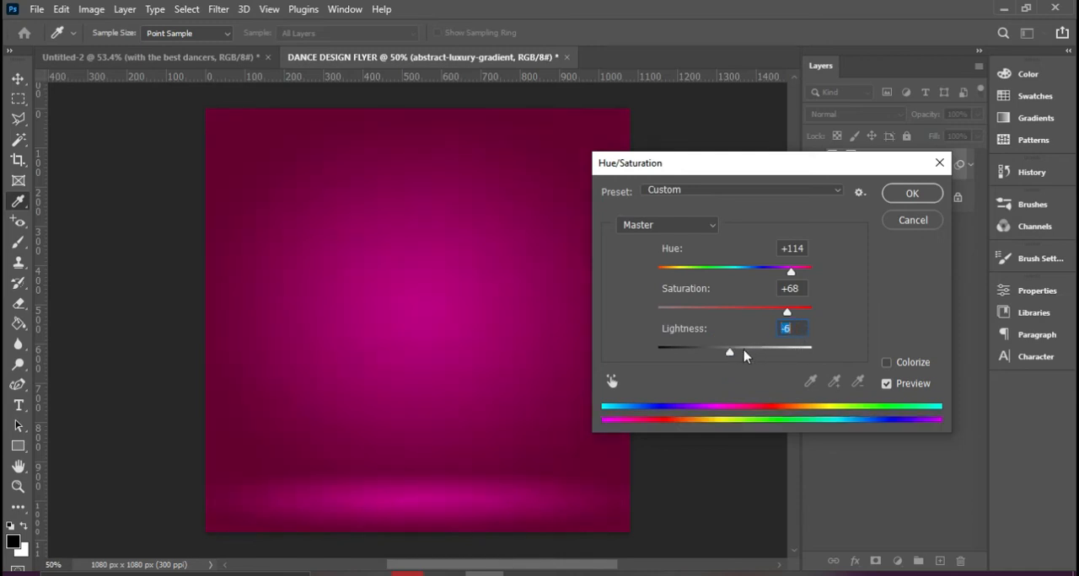
{"action": "key", "text": "Up"}
{"action": "key", "text": "Up"}
{"action": "key", "text": "Up"}
{"action": "key", "text": "Up"}
{"action": "key", "text": "Up"}
{"action": "key", "text": "Up"}
{"action": "key", "text": "Up"}
{"action": "key", "text": "Up"}
{"action": "key", "text": "Up"}
{"action": "key", "text": "Up"}
{"action": "key", "text": "Up"}
{"action": "key", "text": "Up"}
{"action": "key", "text": "Up"}
{"action": "key", "text": "Up"}
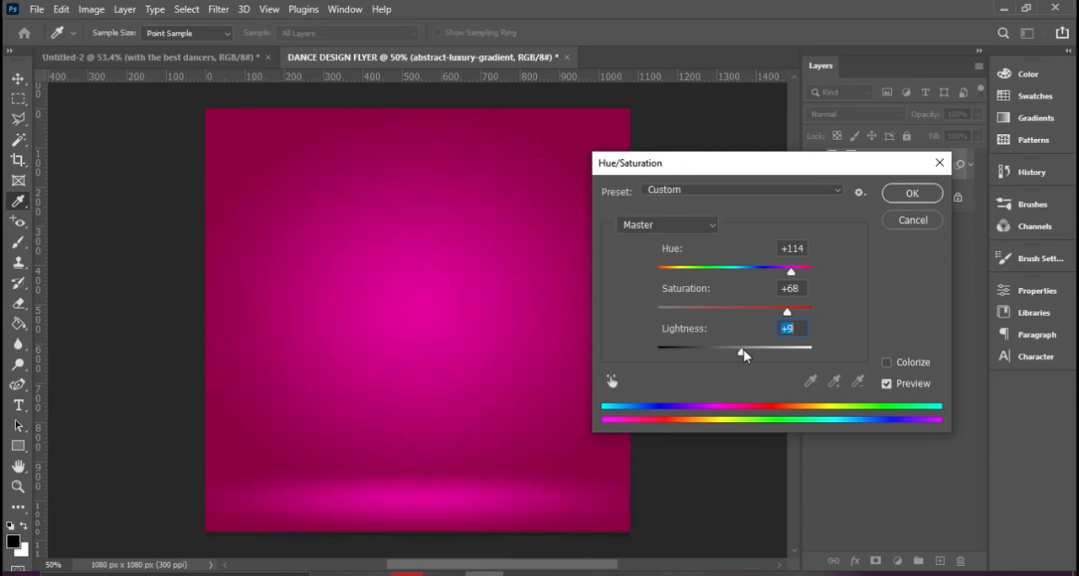
{"action": "key", "text": "Up"}
{"action": "key", "text": "Up"}
{"action": "key", "text": "Up"}
{"action": "left_click", "coordinate": [894, 193]}
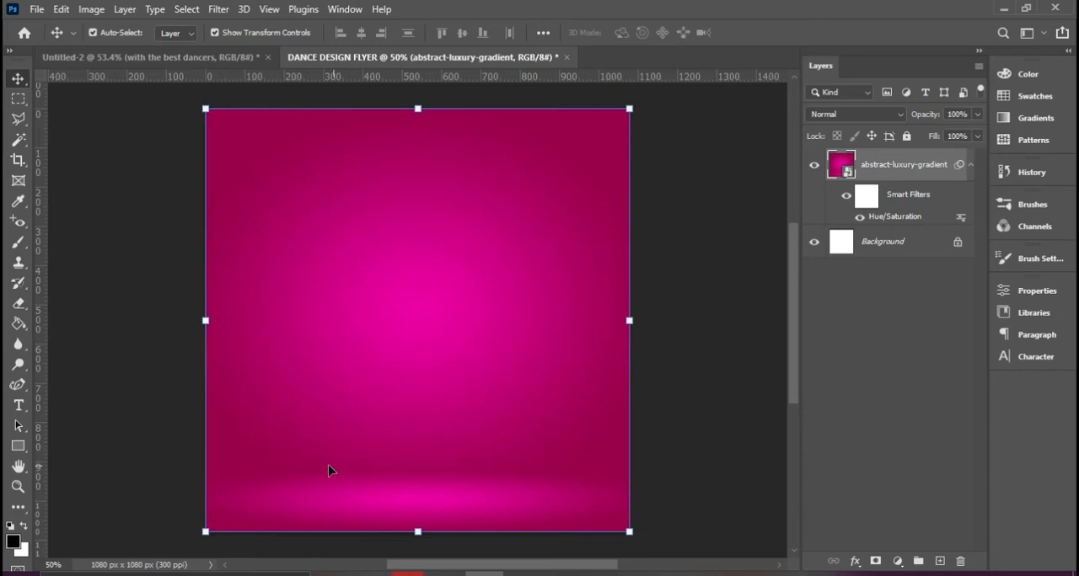
Draw a white (#ffffff) rectangle about 1176 x 194 px across the full width of the flyer's bottom edge
{"action": "left_click", "coordinate": [18, 446]}
{"action": "left_click_drag", "start_coordinate": [184, 464], "coordinate": [646, 541]}
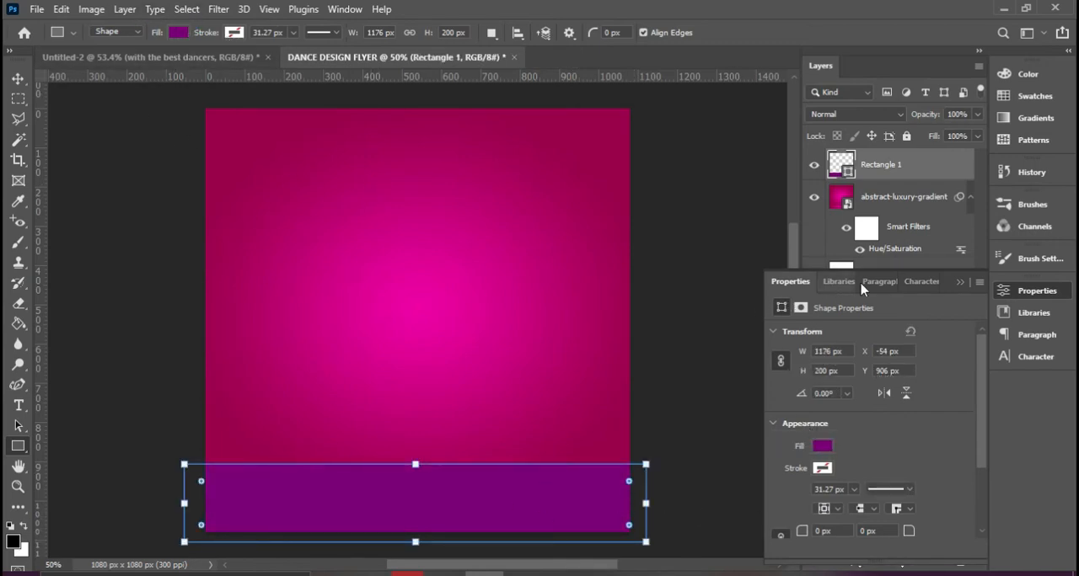
{"action": "left_click", "coordinate": [826, 452]}
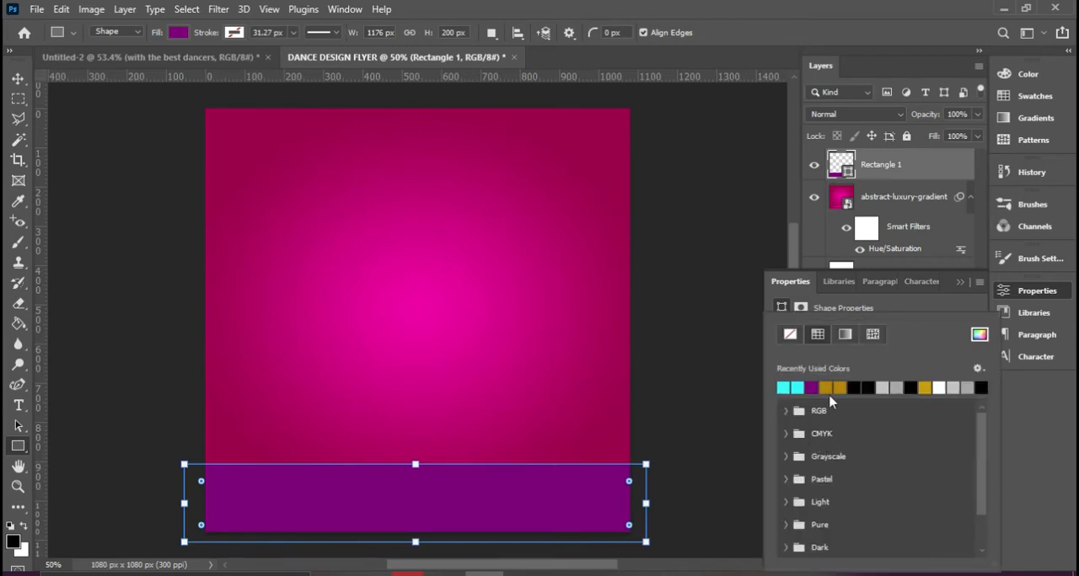
{"action": "left_click", "coordinate": [178, 33]}
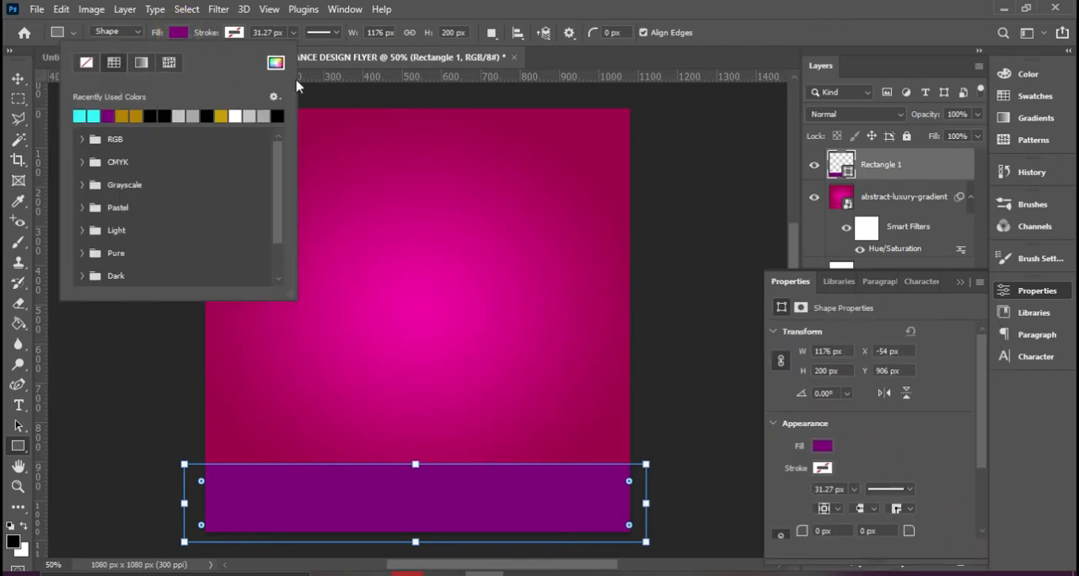
{"action": "left_click", "coordinate": [276, 62]}
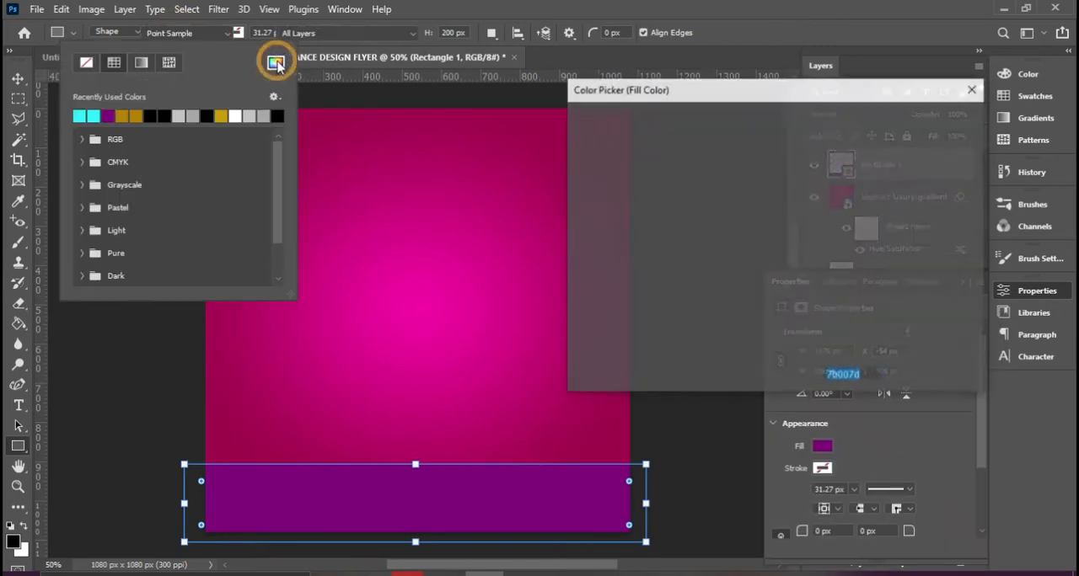
{"action": "left_click_drag", "start_coordinate": [654, 172], "coordinate": [520, 100]}
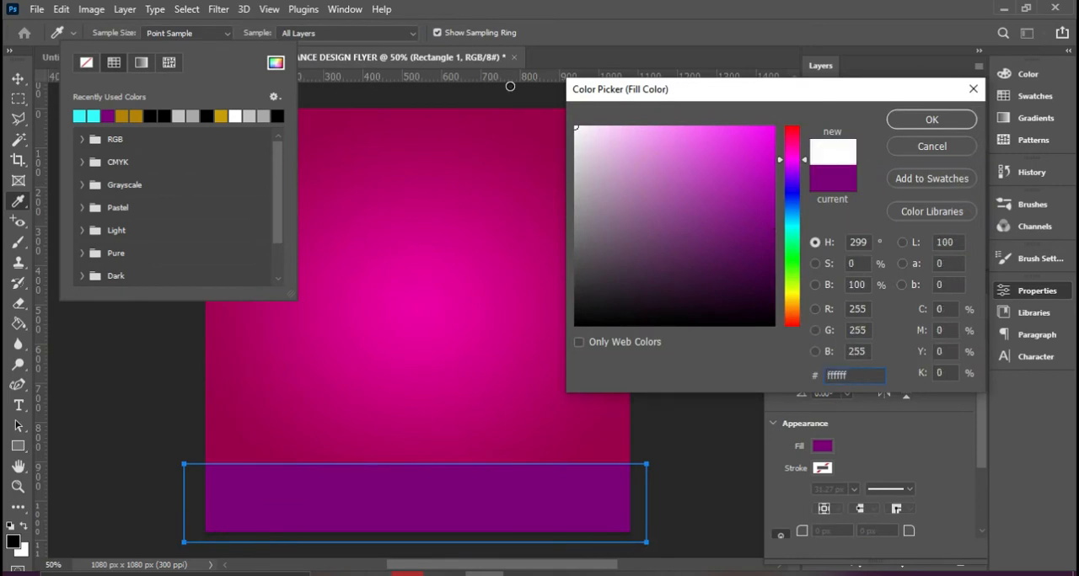
{"action": "left_click", "coordinate": [944, 119]}
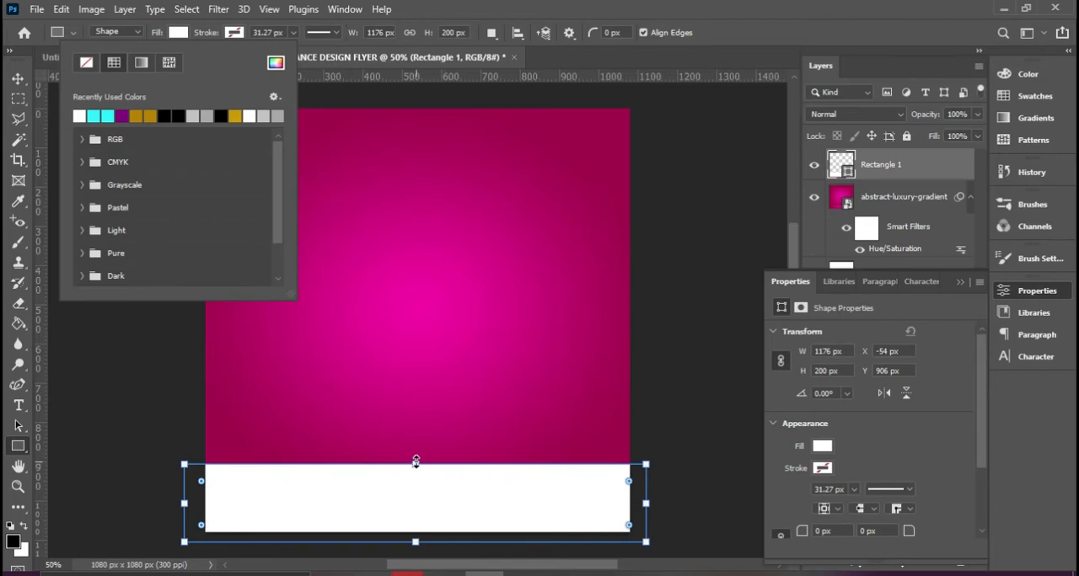
{"action": "left_click_drag", "start_coordinate": [415, 460], "coordinate": [415, 462]}
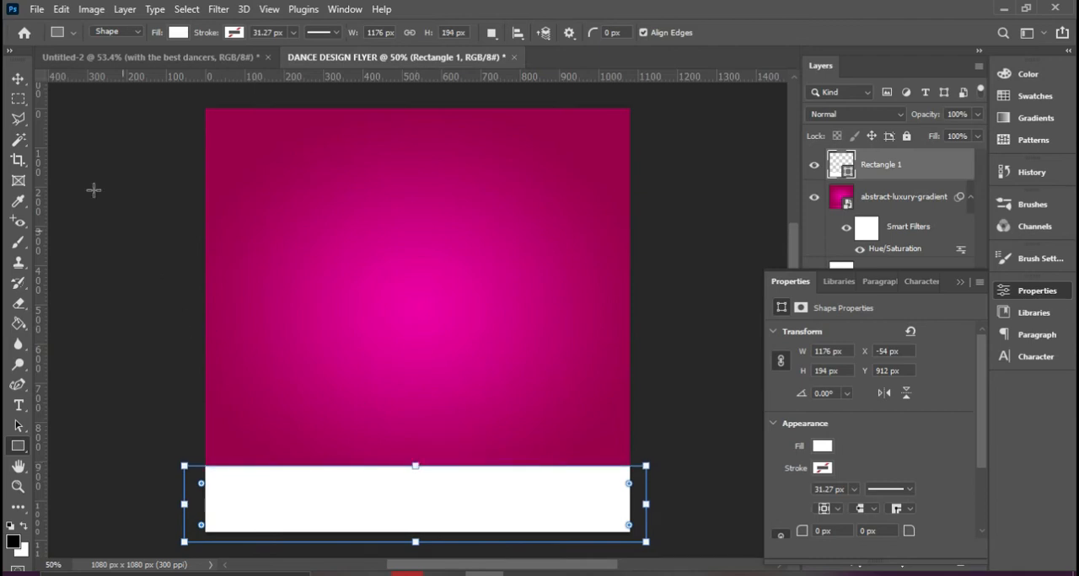
Add margin guides just inside the canvas: a horizontal one near the top edge and vertical ones near the left and right edges
{"action": "left_click", "coordinate": [17, 79]}
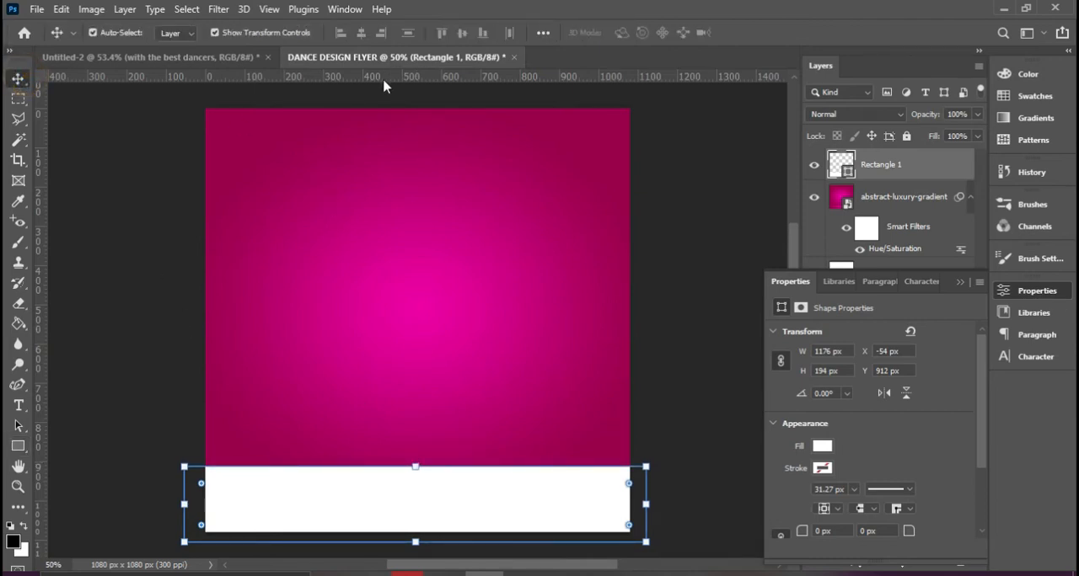
{"action": "left_click_drag", "start_coordinate": [371, 75], "coordinate": [373, 121]}
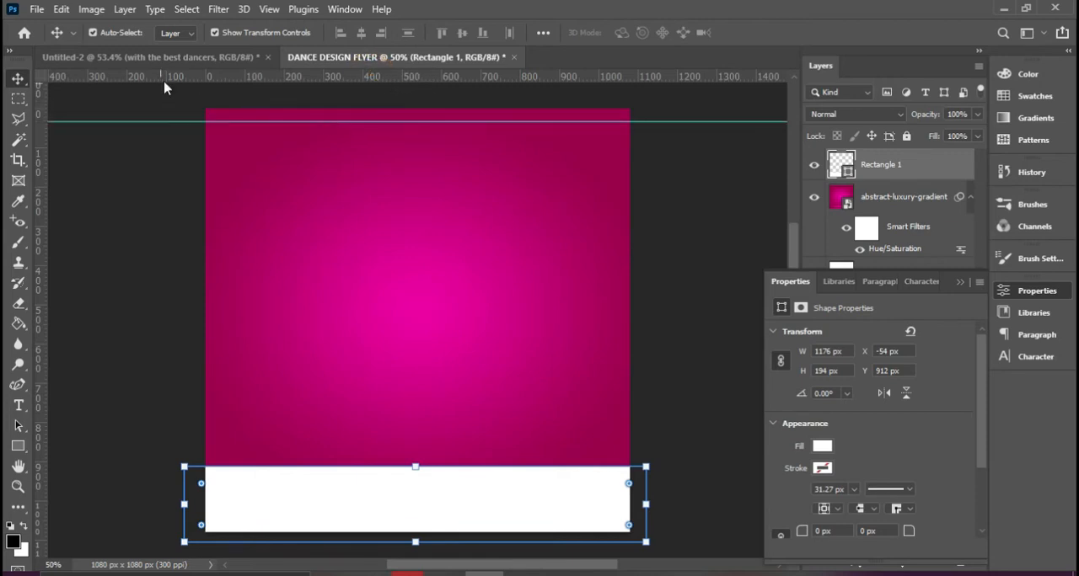
{"action": "left_click_drag", "start_coordinate": [43, 289], "coordinate": [224, 301]}
{"action": "left_click_drag", "start_coordinate": [40, 322], "coordinate": [610, 342]}
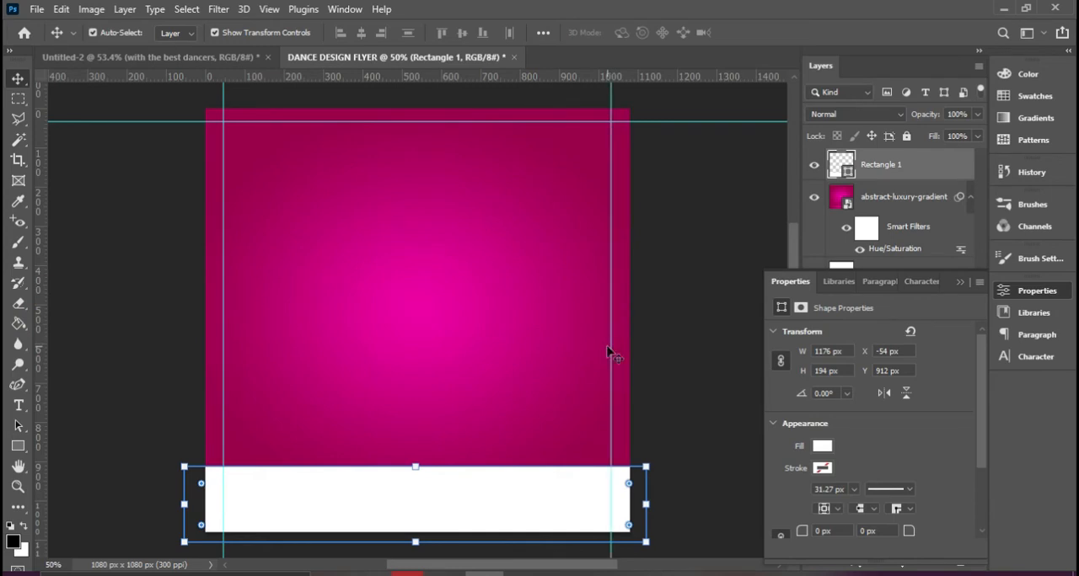
Embed the image 2474216 above the abstract-luxury-gradient layer and set its blend mode to Soft Light
{"action": "left_click", "coordinate": [961, 283]}
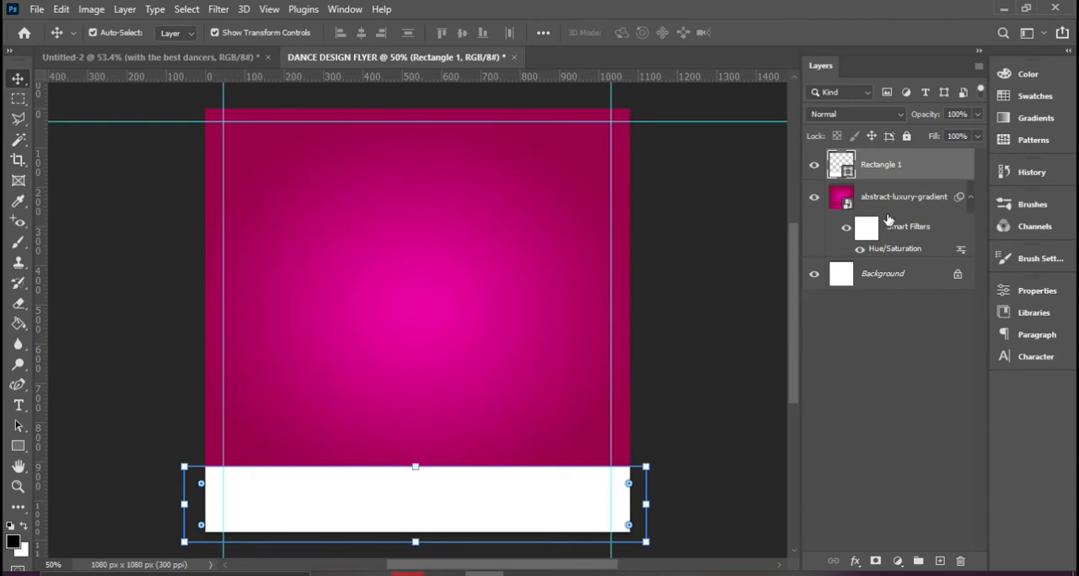
{"action": "left_click", "coordinate": [907, 199]}
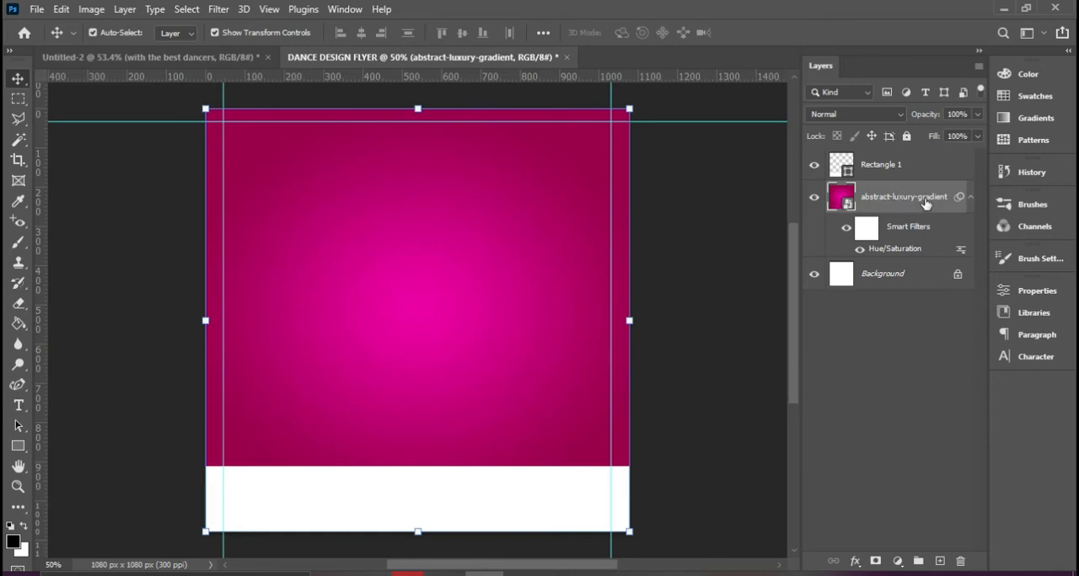
{"action": "left_click", "coordinate": [37, 9]}
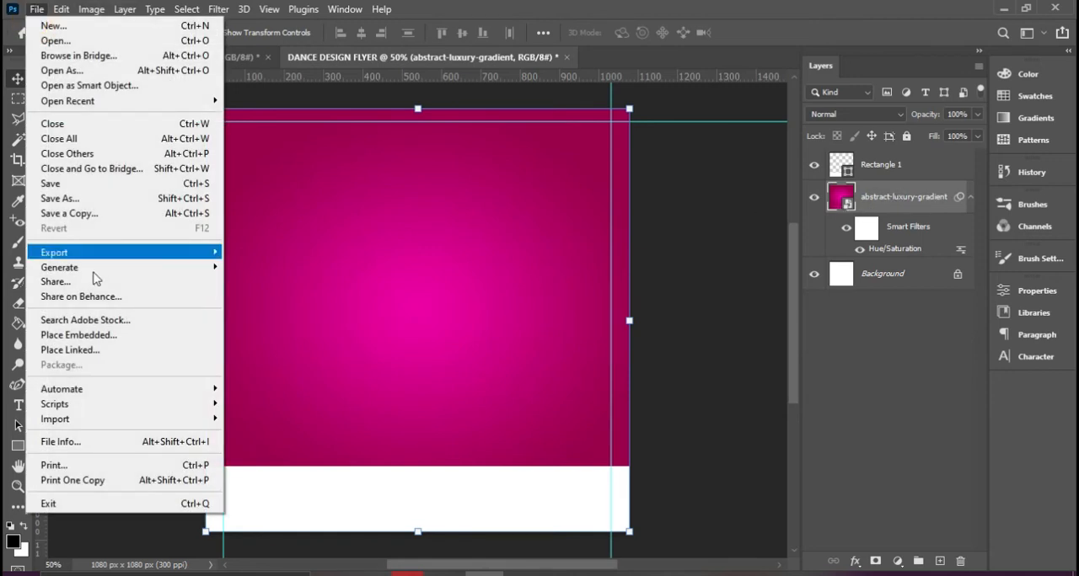
{"action": "left_click", "coordinate": [84, 336]}
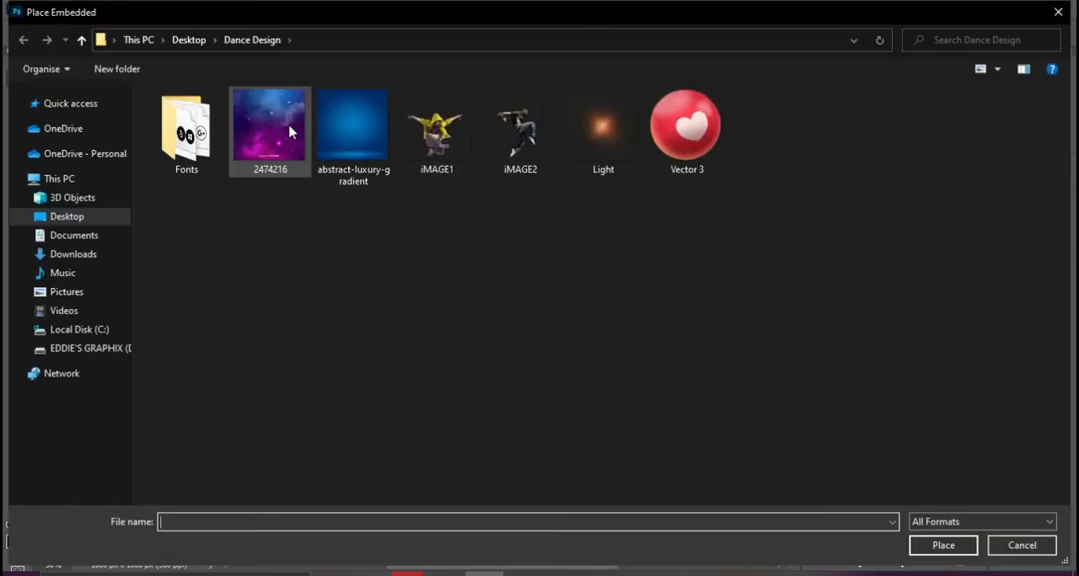
{"action": "double_click", "coordinate": [262, 146]}
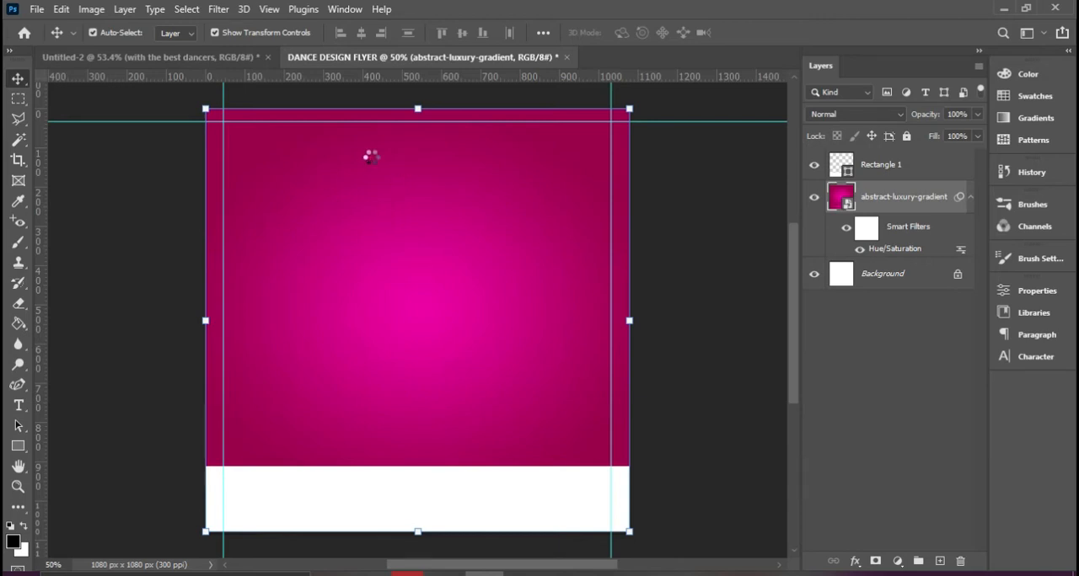
{"action": "key", "text": "Return"}
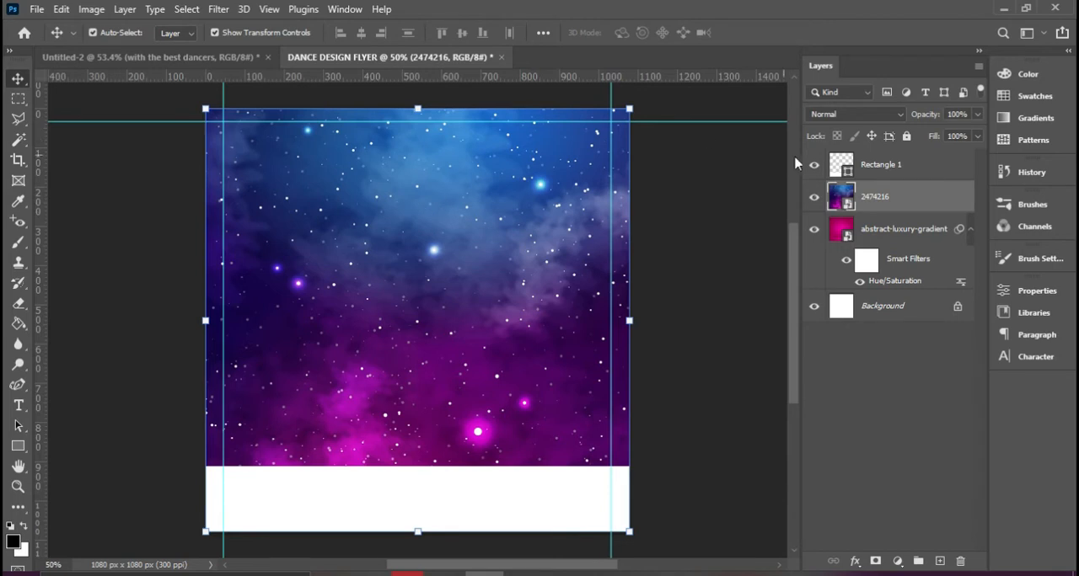
{"action": "left_click", "coordinate": [855, 116]}
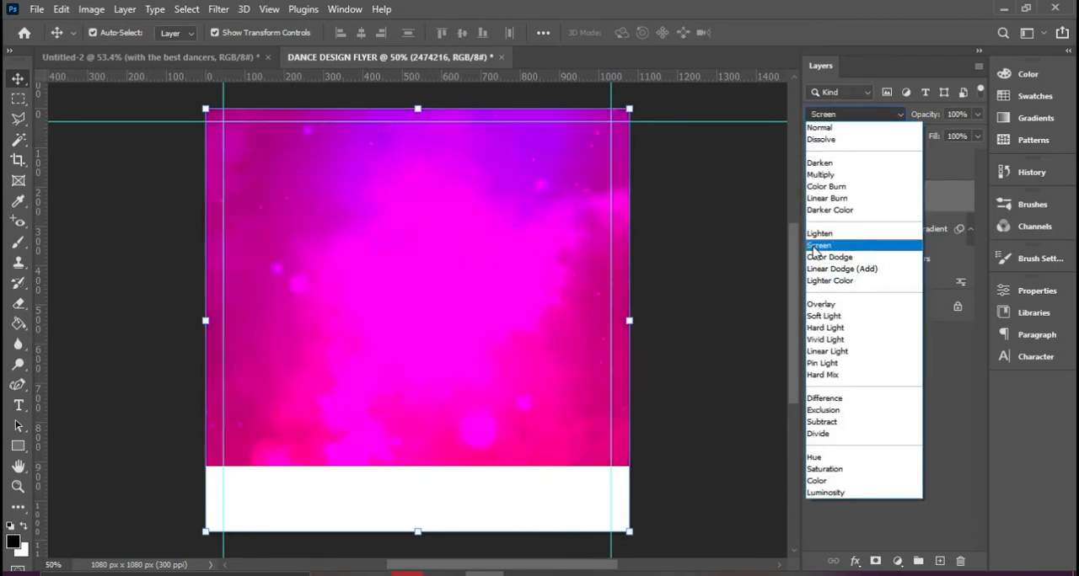
{"action": "left_click", "coordinate": [825, 317]}
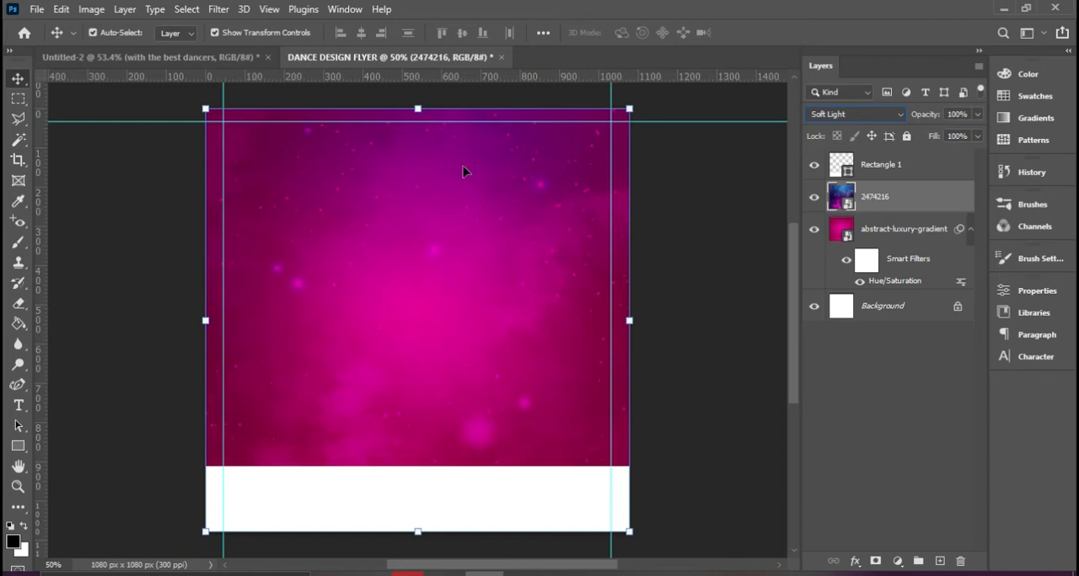
Group the Rectangle 1, 2474216 and abstract-luxury-gradient layers and set the group's blend mode to Normal
{"action": "left_click", "coordinate": [892, 205]}
{"action": "left_click", "coordinate": [883, 173], "text": "shift"}
{"action": "left_click", "coordinate": [886, 236], "text": "shift"}
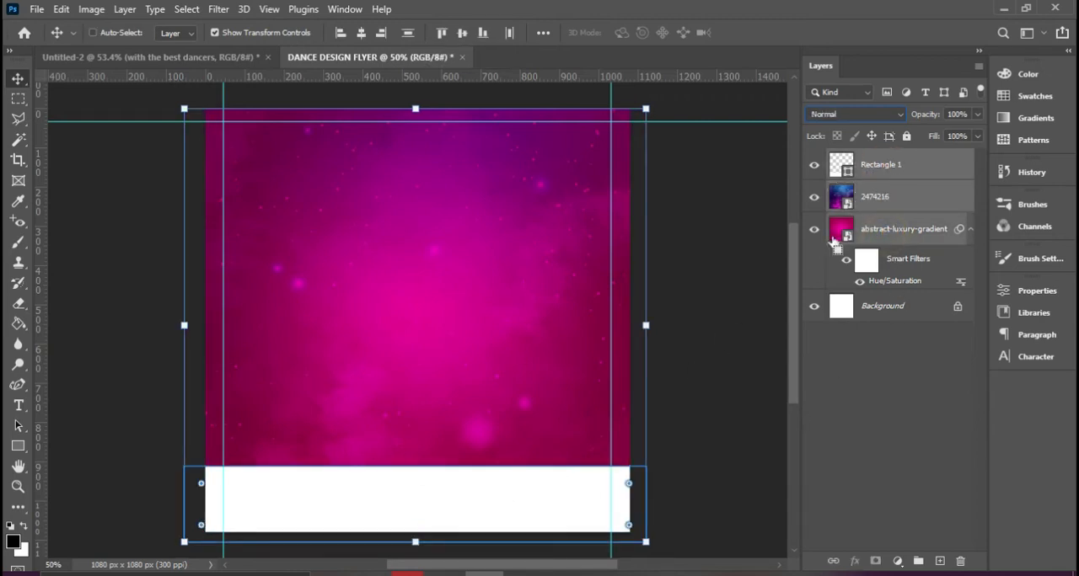
{"action": "key", "text": "ctrl+g"}
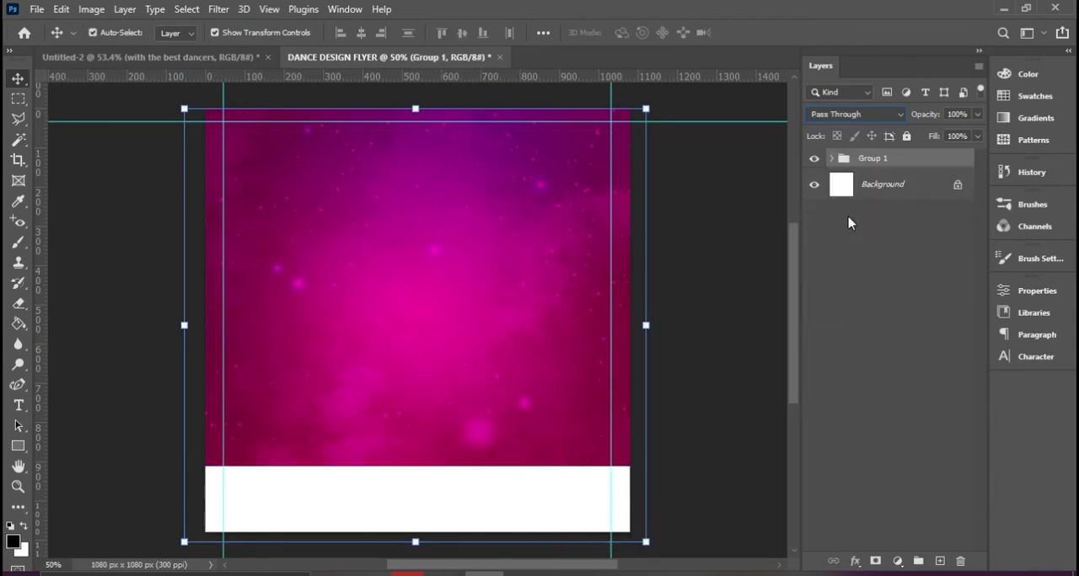
{"action": "left_click", "coordinate": [885, 116]}
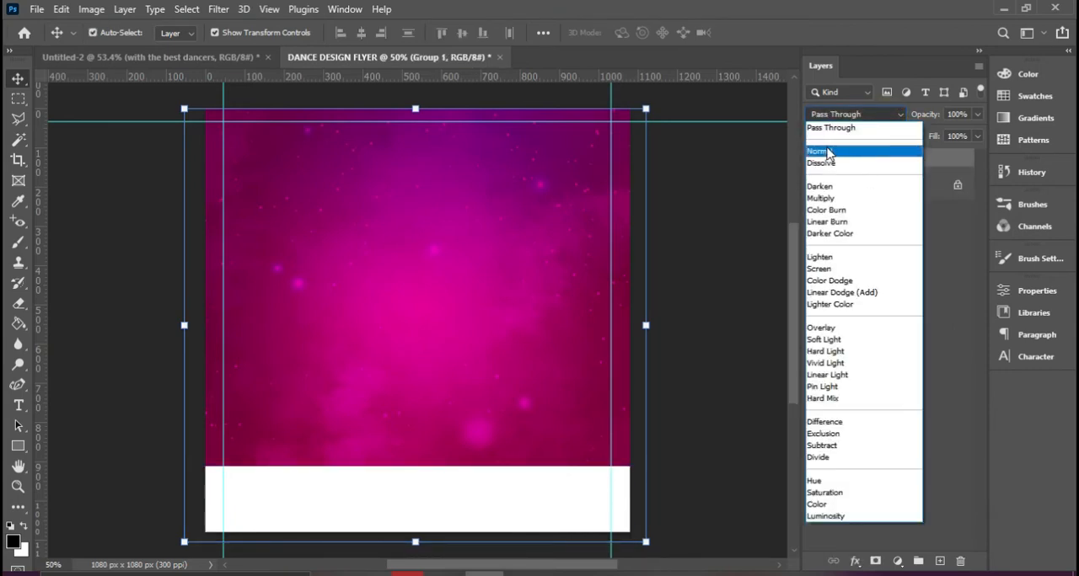
{"action": "left_click", "coordinate": [827, 152]}
Rename the new layer group as BACKGROUNDS and lock it completely
{"action": "left_click", "coordinate": [885, 163]}
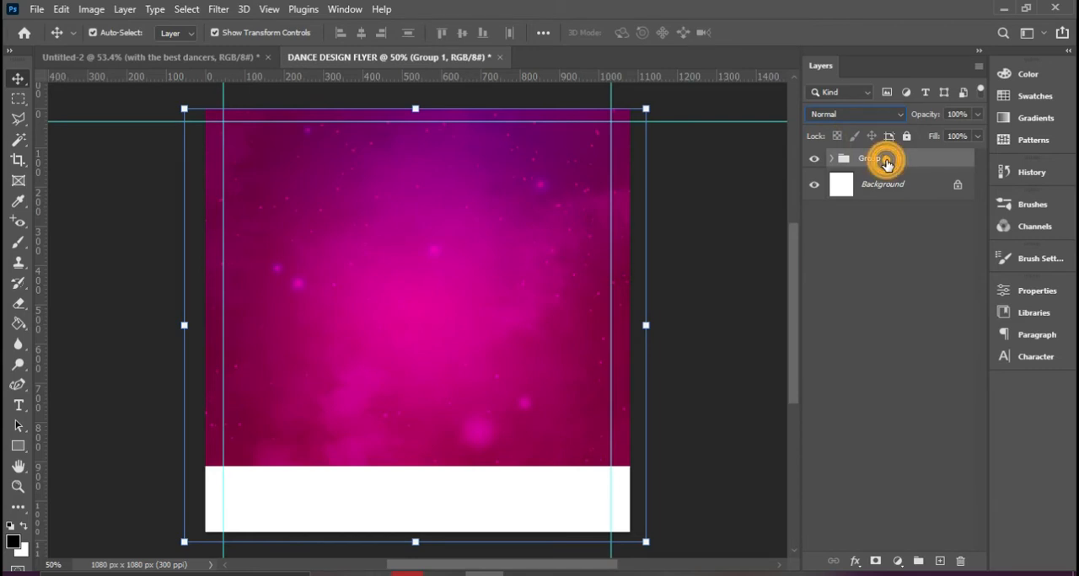
{"action": "double_click", "coordinate": [885, 160]}
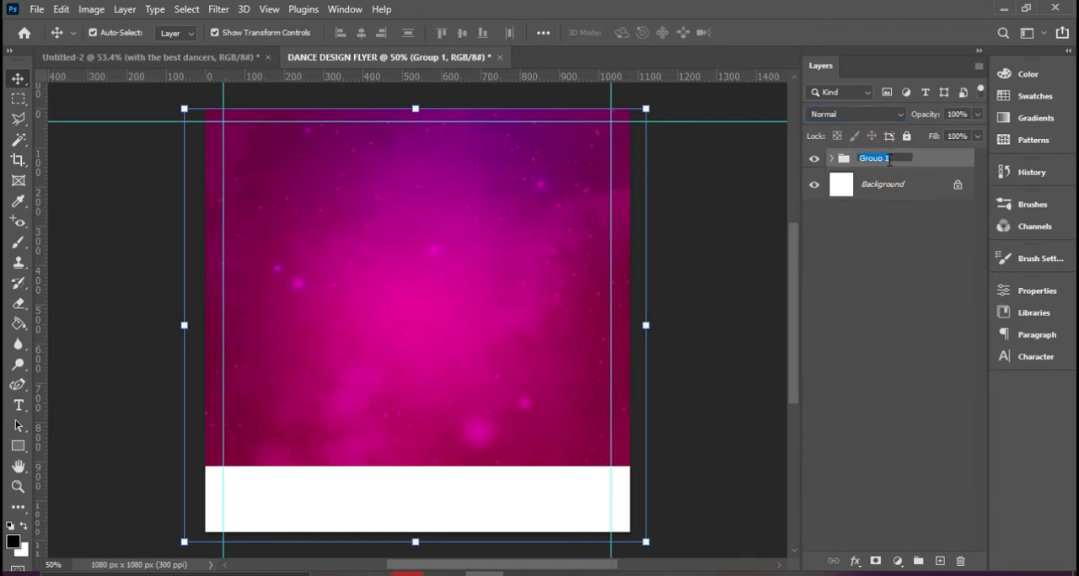
{"action": "type", "text": "BACKGROUNDS"}
{"action": "left_click", "coordinate": [939, 162]}
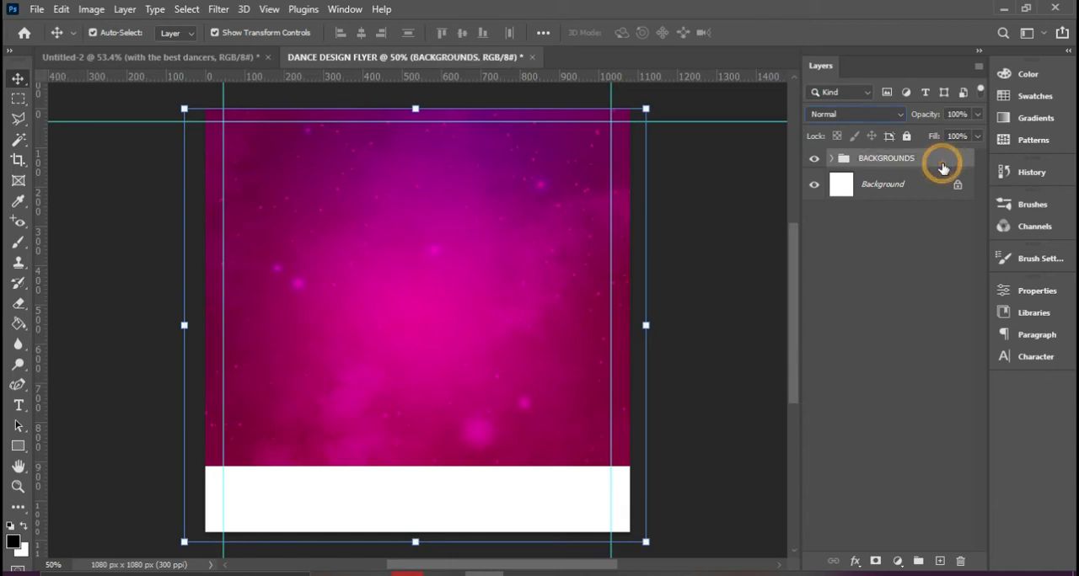
{"action": "left_click", "coordinate": [906, 136]}
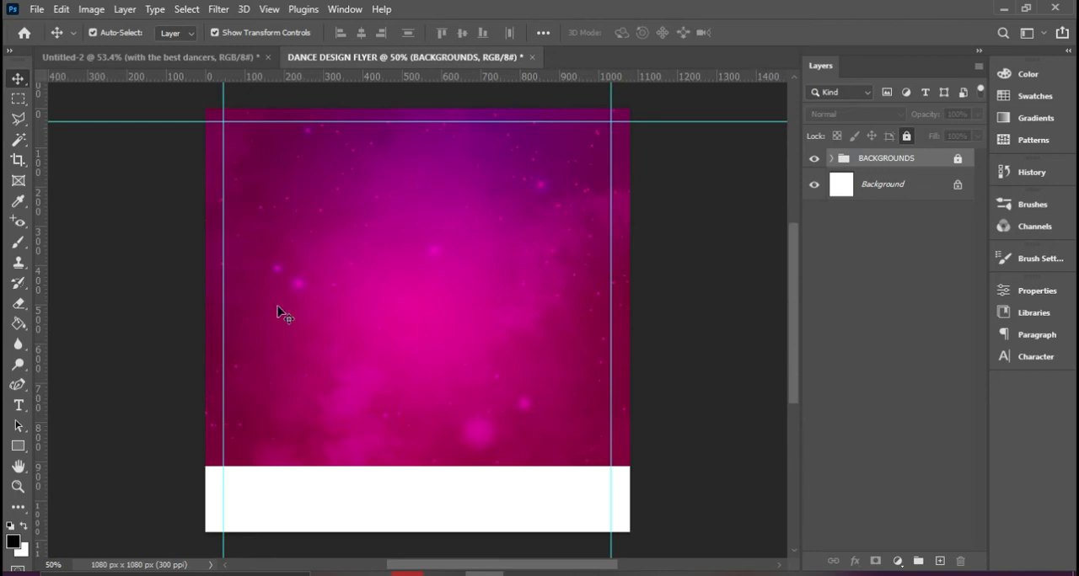
Set the text font family to Montserrat
{"action": "left_click", "coordinate": [1033, 358]}
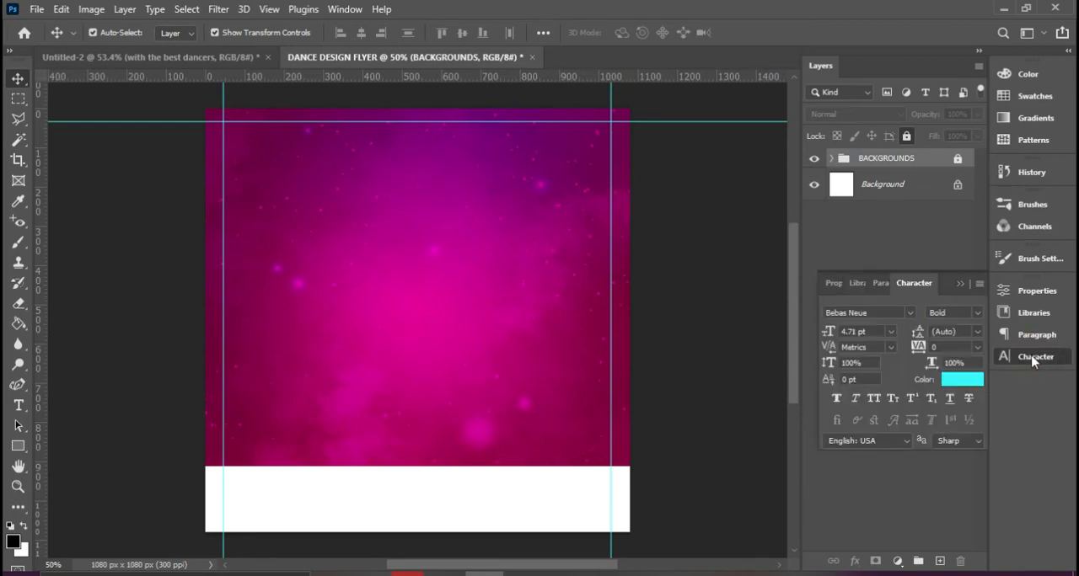
{"action": "left_click", "coordinate": [909, 314]}
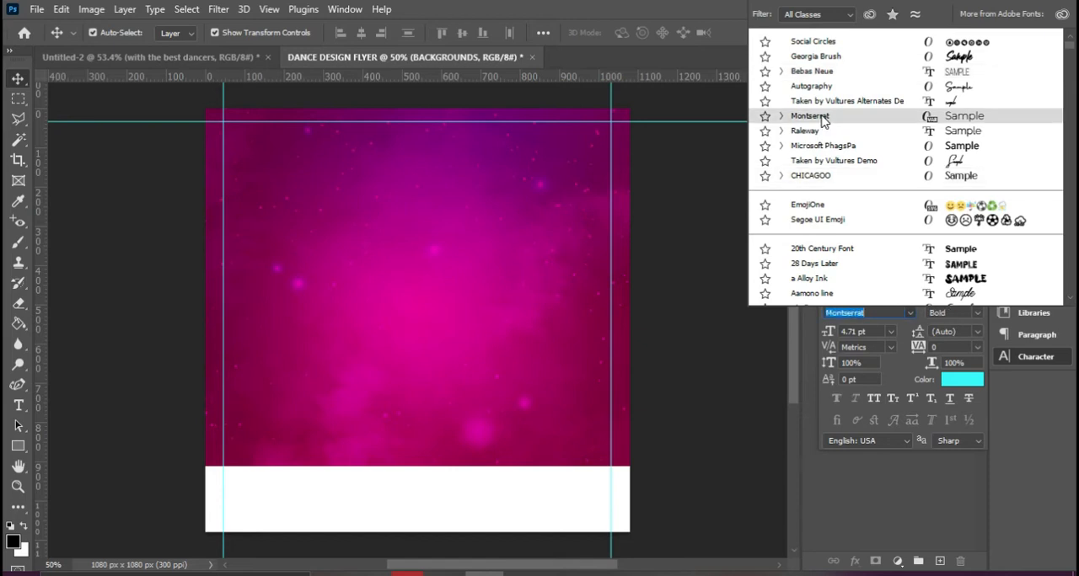
{"action": "left_click", "coordinate": [822, 117]}
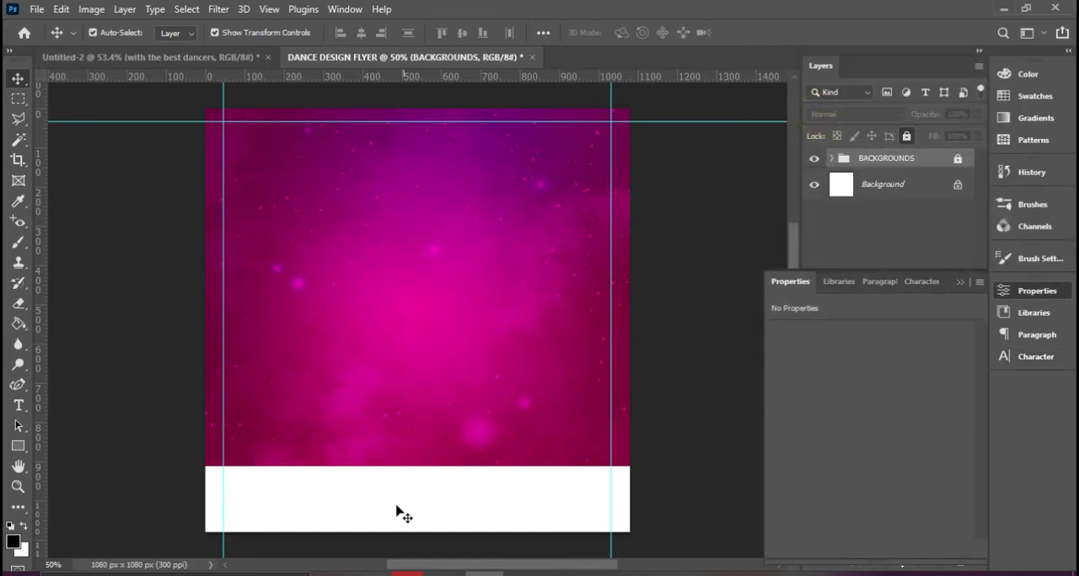
Switch to File Explorer and open the Montserrat folder within the Dance Design project's Fonts folder
{"action": "left_click", "coordinate": [446, 574]}
{"action": "double_click", "coordinate": [217, 197]}
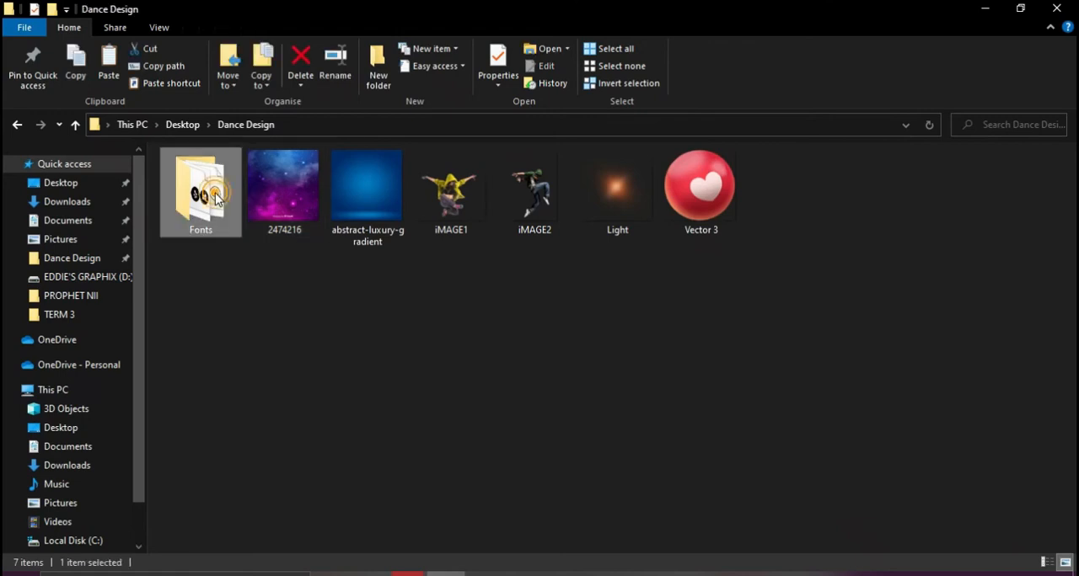
{"action": "double_click", "coordinate": [210, 194]}
Select all the Montserrat font files, view their install options without installing, and return to the flyer in Photoshop
{"action": "left_click", "coordinate": [213, 461]}
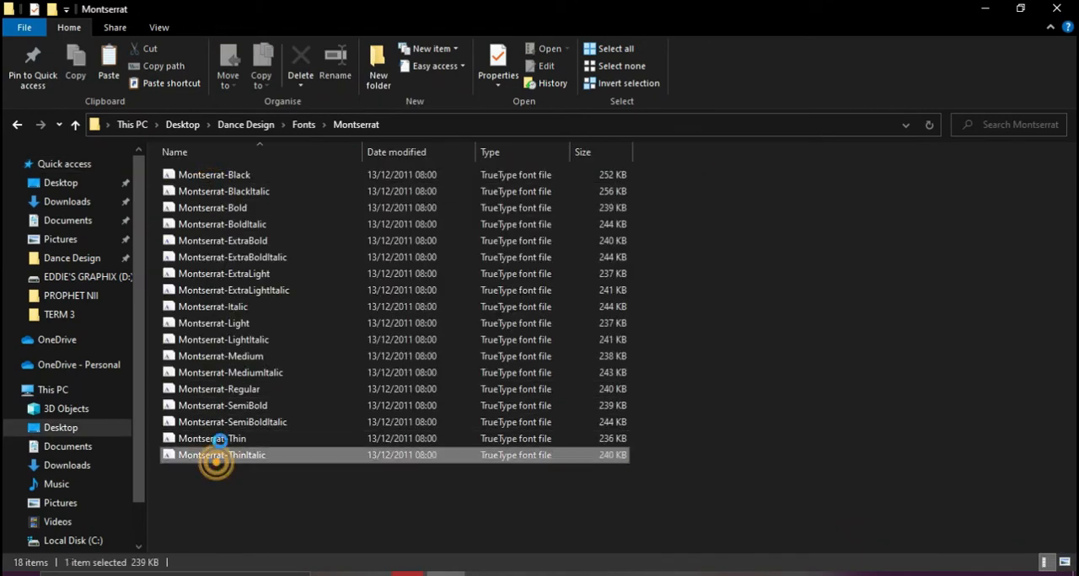
{"action": "left_click", "coordinate": [216, 470]}
{"action": "left_click_drag", "start_coordinate": [206, 494], "coordinate": [220, 187]}
{"action": "left_click", "coordinate": [231, 530]}
{"action": "key", "text": "ctrl+a"}
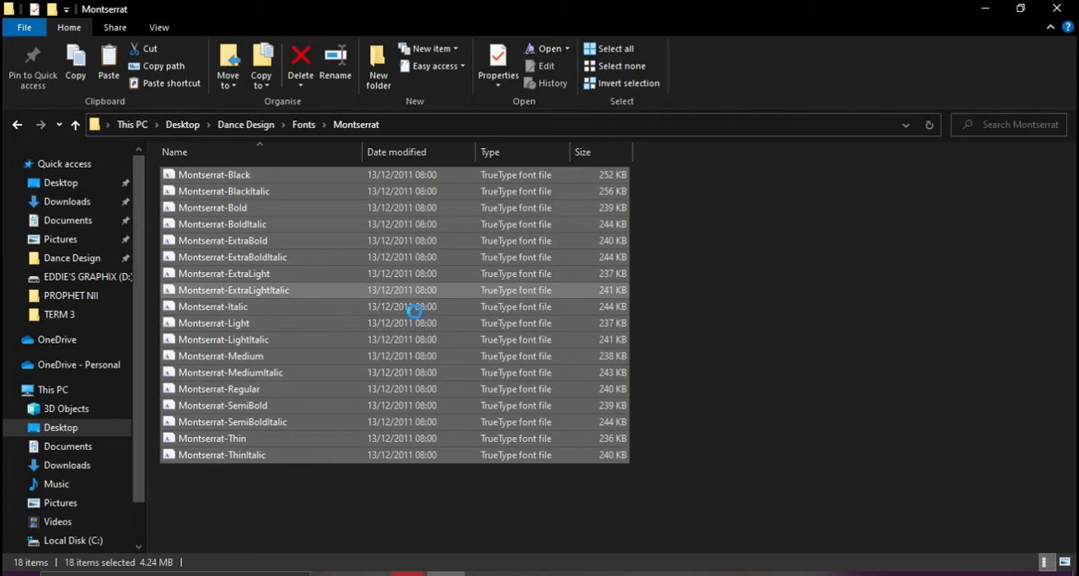
{"action": "right_click", "coordinate": [295, 245]}
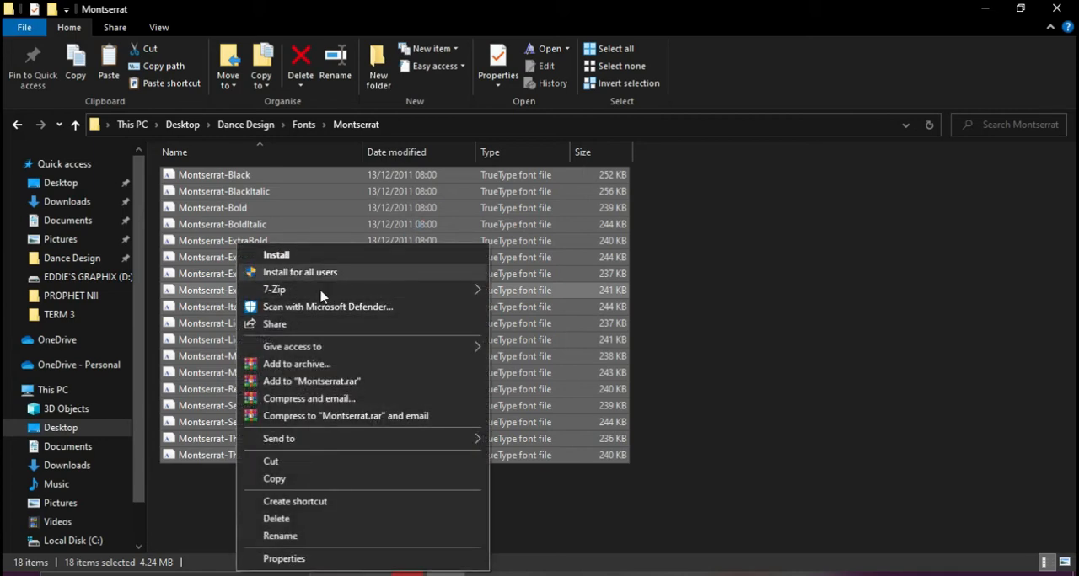
{"action": "left_click", "coordinate": [523, 503]}
{"action": "left_click", "coordinate": [522, 498]}
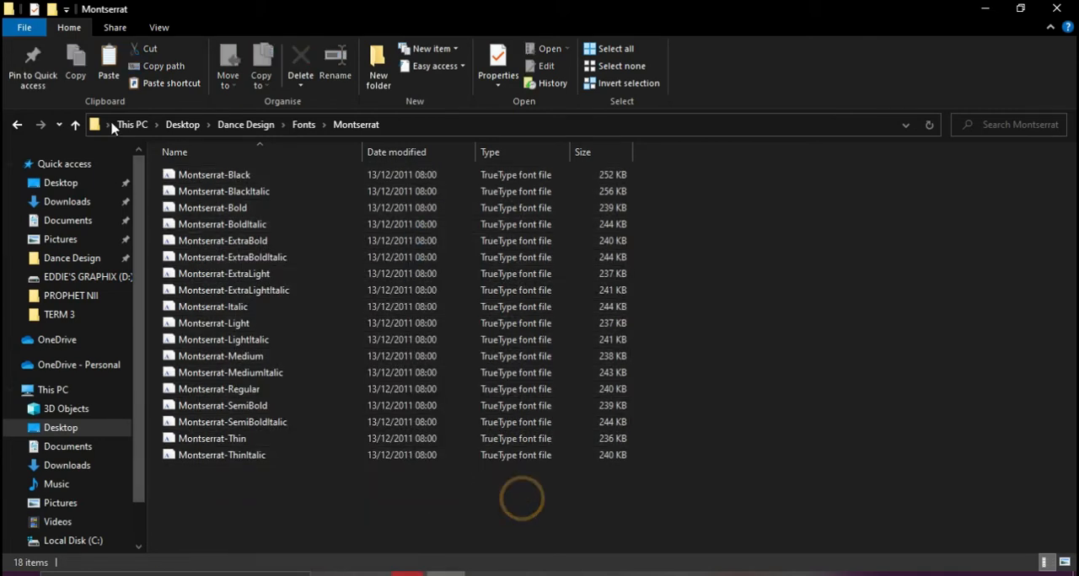
{"action": "left_click", "coordinate": [20, 126]}
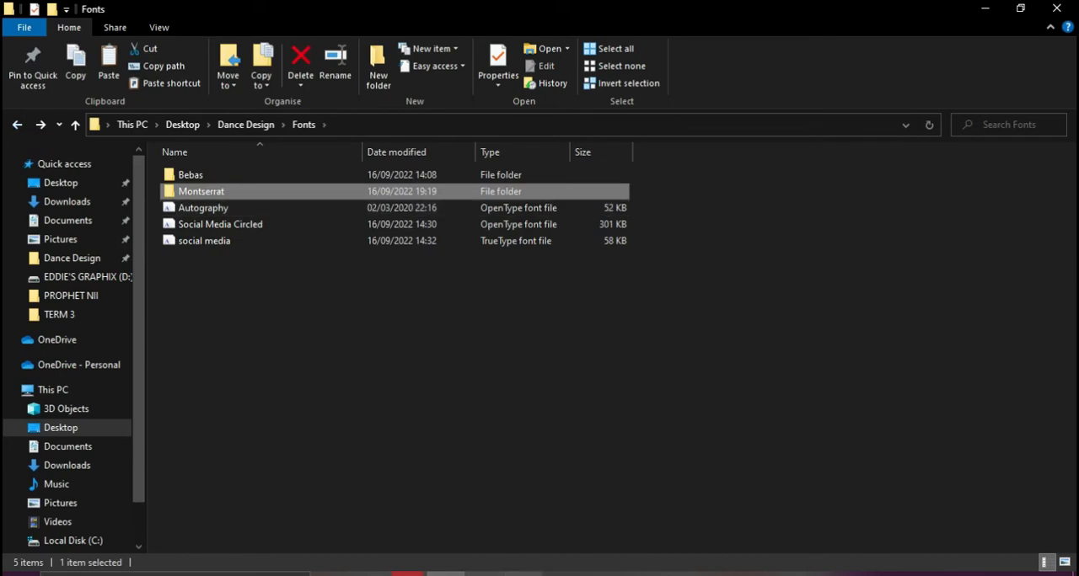
{"action": "left_click", "coordinate": [484, 574]}
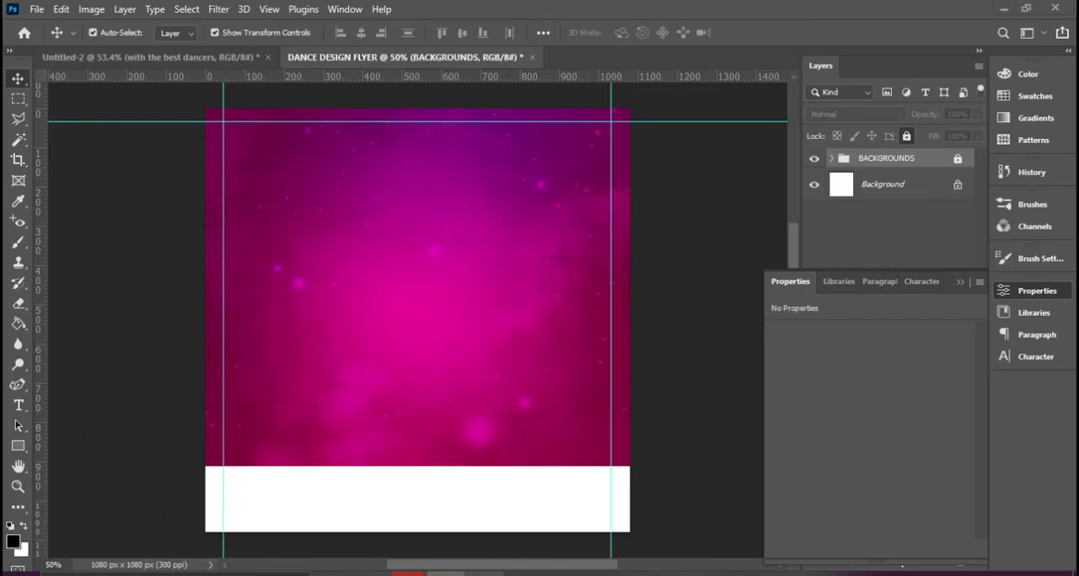
Activate the Horizontal Type tool and set the text colour to white (#ffffff)
{"action": "left_click", "coordinate": [19, 407]}
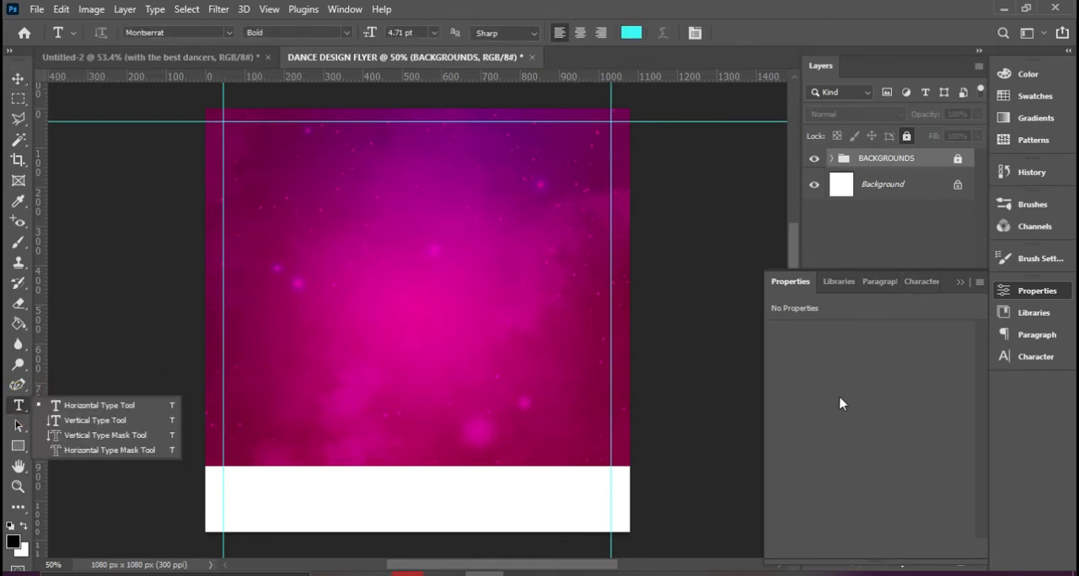
{"action": "left_click", "coordinate": [640, 33]}
{"action": "mouse_move", "coordinate": [667, 186]}
{"action": "left_mouse_down"}
{"action": "mouse_move", "coordinate": [571, 143]}
{"action": "mouse_move", "coordinate": [575, 126]}
{"action": "mouse_move", "coordinate": [593, 138]}
{"action": "left_mouse_up"}
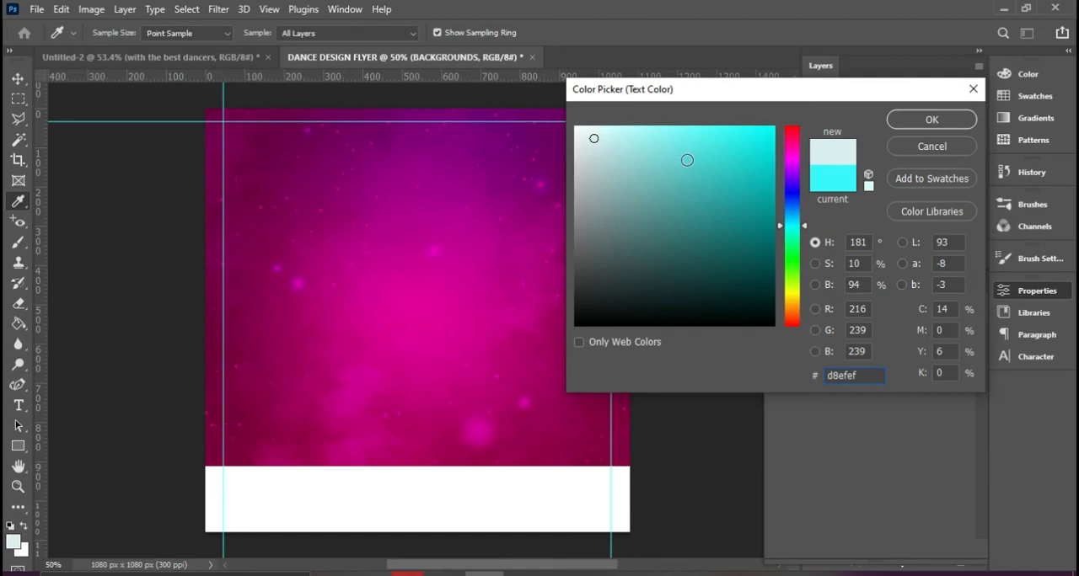
{"action": "type", "text": "ffffff"}
{"action": "left_click", "coordinate": [910, 122]}
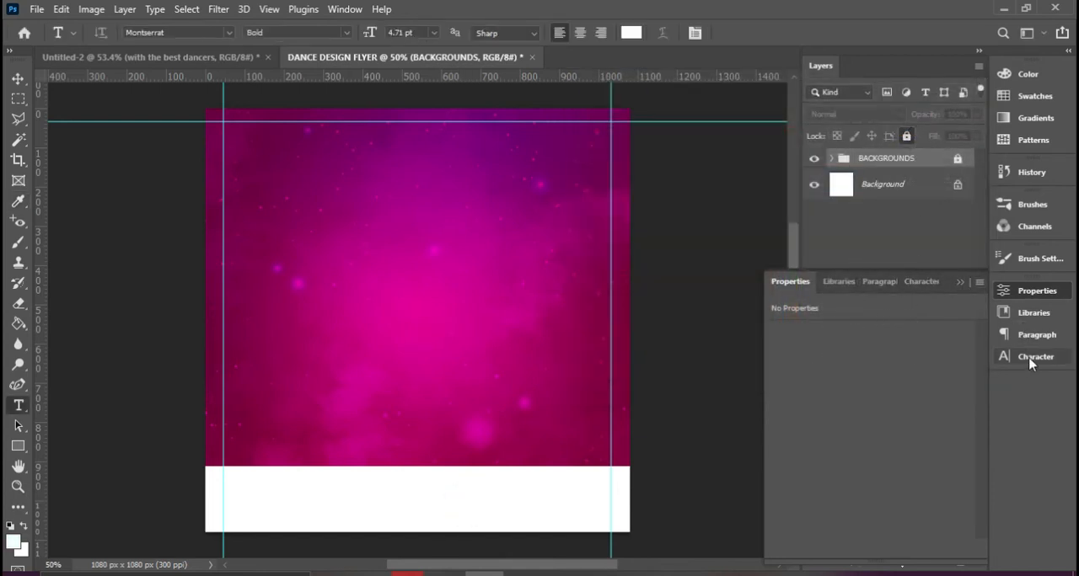
{"action": "left_click", "coordinate": [1029, 358]}
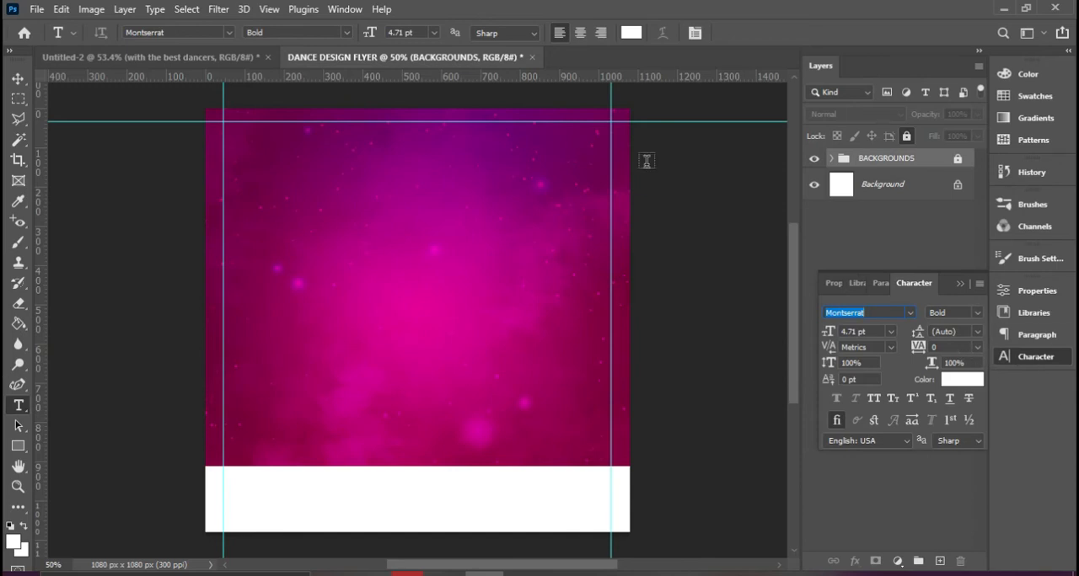
{"action": "left_click", "coordinate": [694, 33]}
{"action": "left_click", "coordinate": [695, 33]}
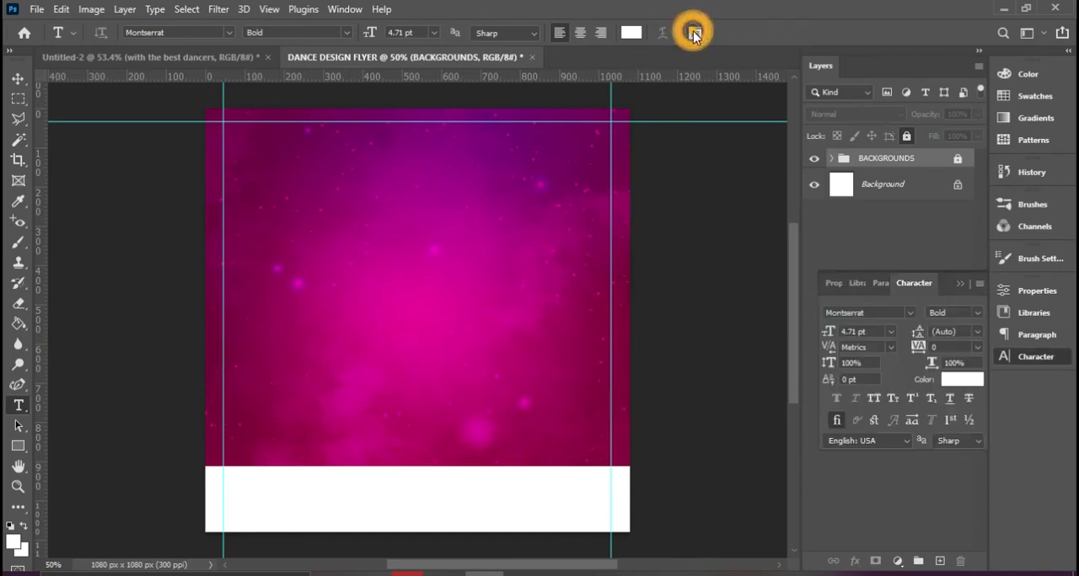
{"action": "left_click", "coordinate": [694, 33]}
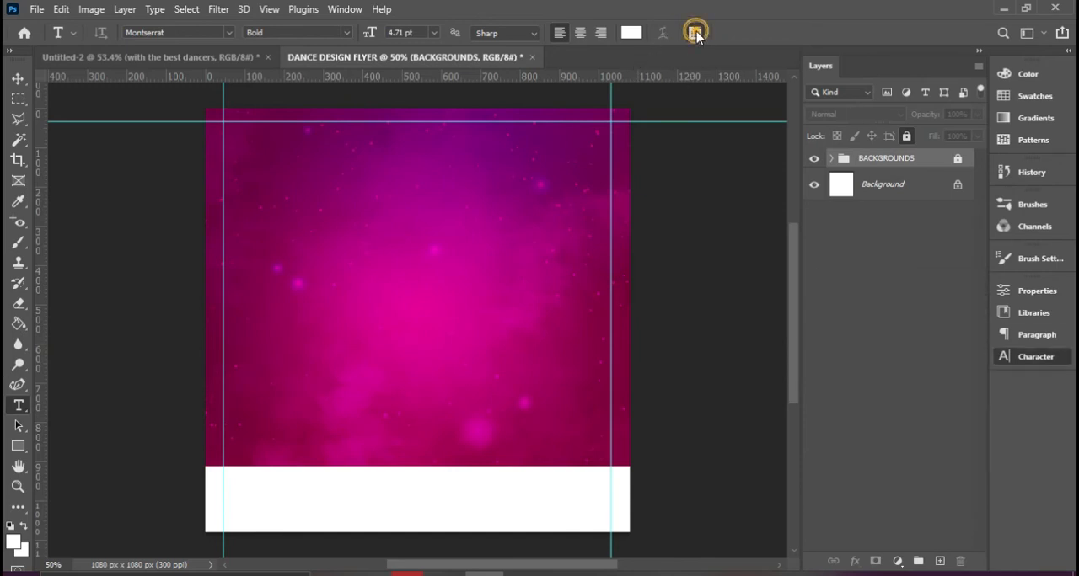
{"action": "left_click", "coordinate": [345, 10]}
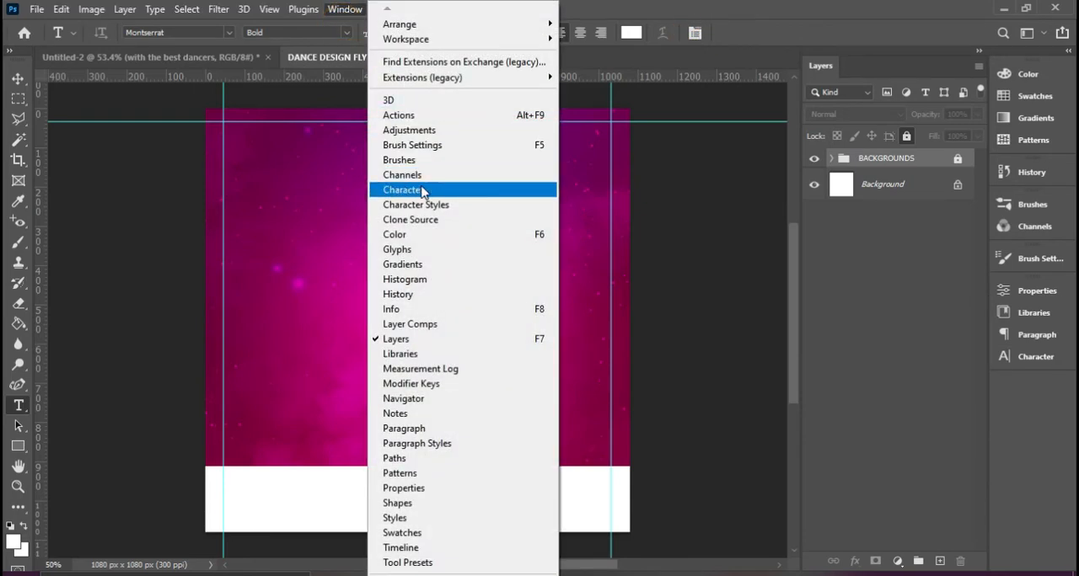
Show the character settings and set the font size to 10 pt
{"action": "left_click", "coordinate": [1038, 360]}
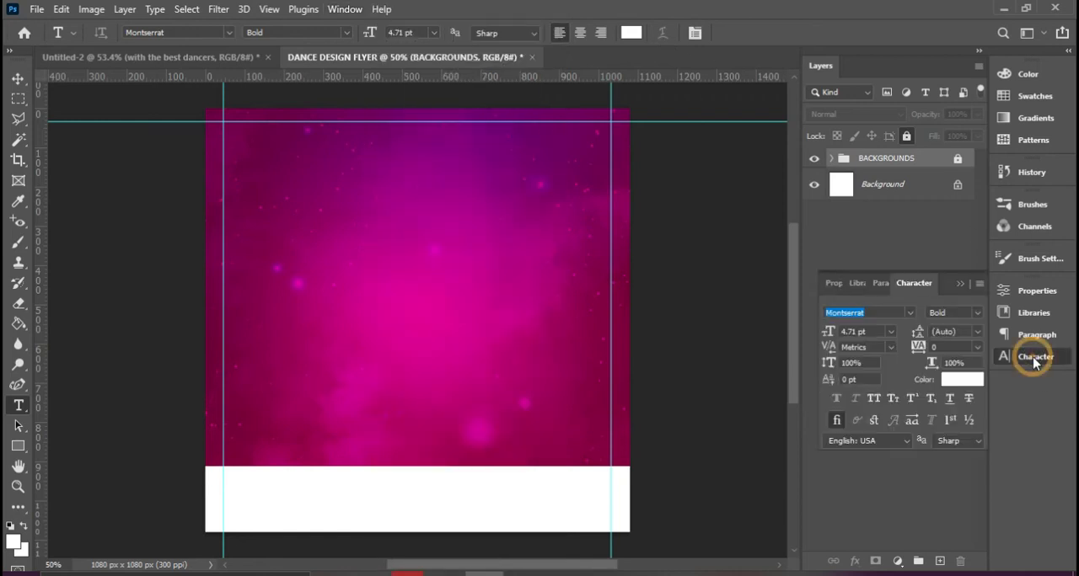
{"action": "left_click", "coordinate": [892, 332]}
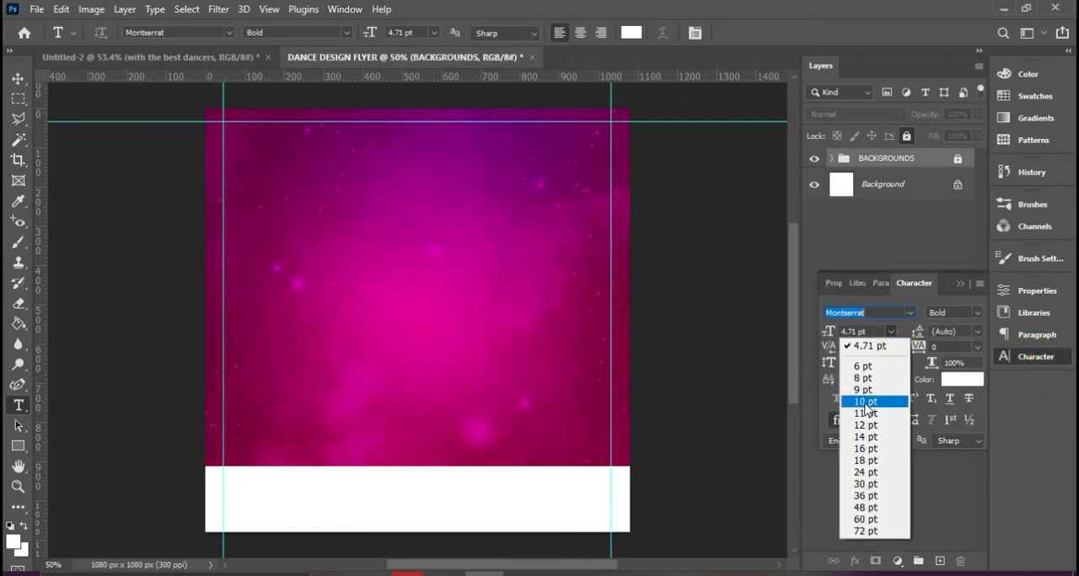
{"action": "left_click", "coordinate": [865, 402]}
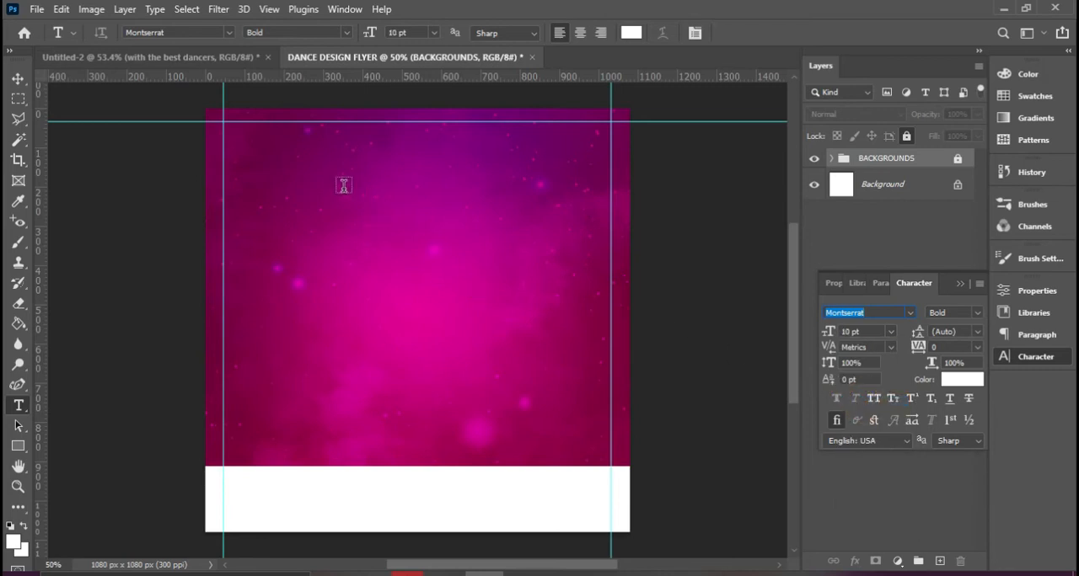
Add the text line "CENTRAL DANCE VIBES" in the upper part of the flyer and compare it with the finished Untitled-2 design
{"action": "left_click", "coordinate": [302, 172]}
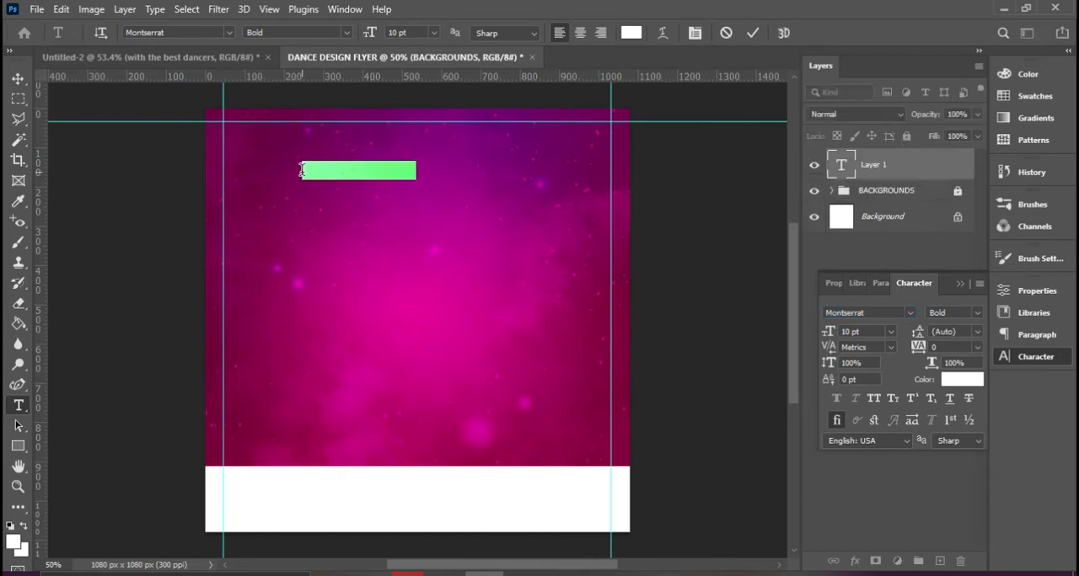
{"action": "type", "text": "CENTR"}
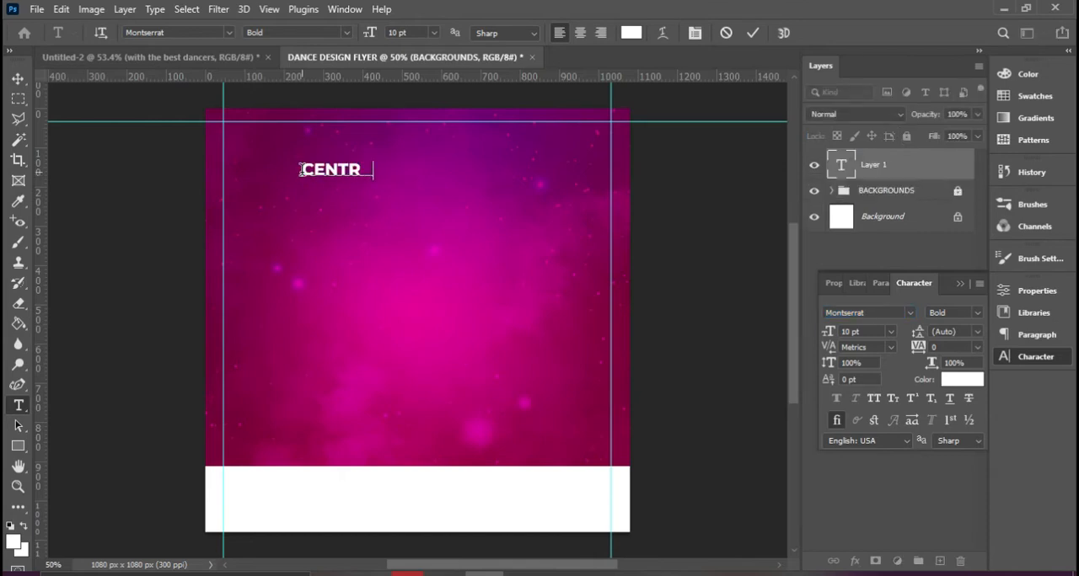
{"action": "type", "text": "AL DAN"}
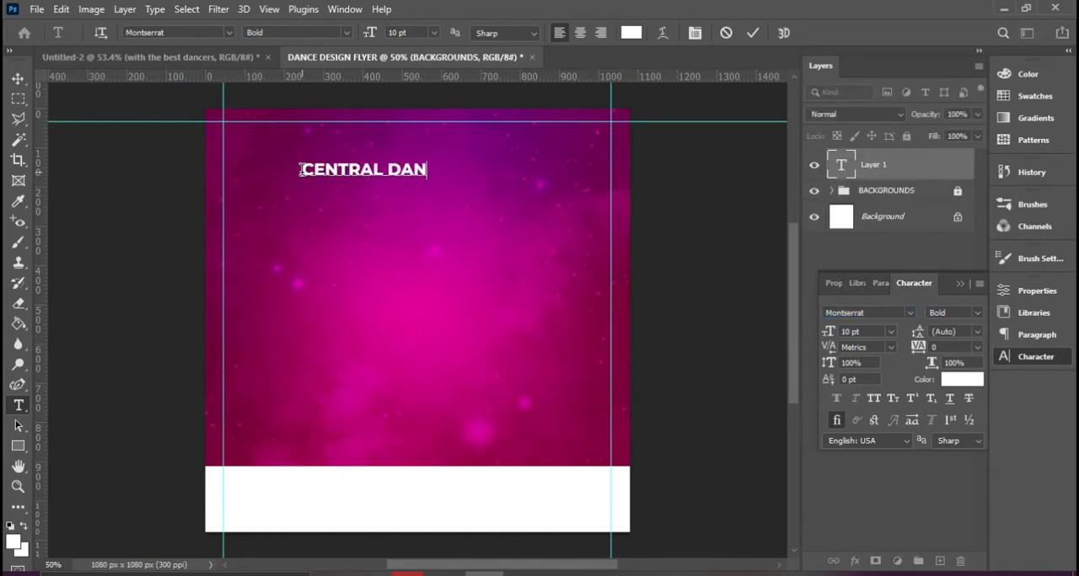
{"action": "type", "text": "CE VIBES"}
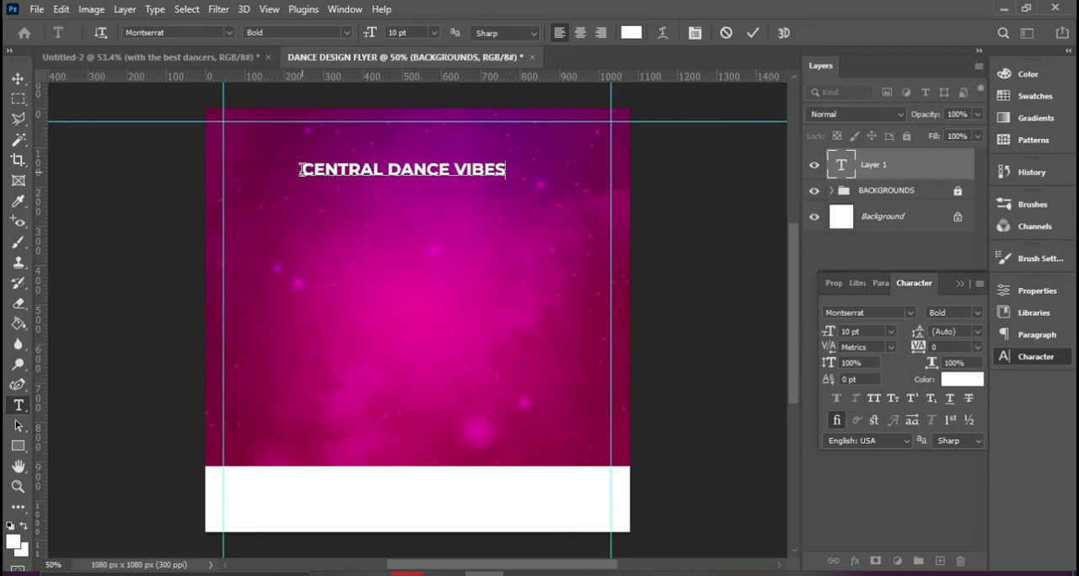
{"action": "left_click", "coordinate": [226, 58]}
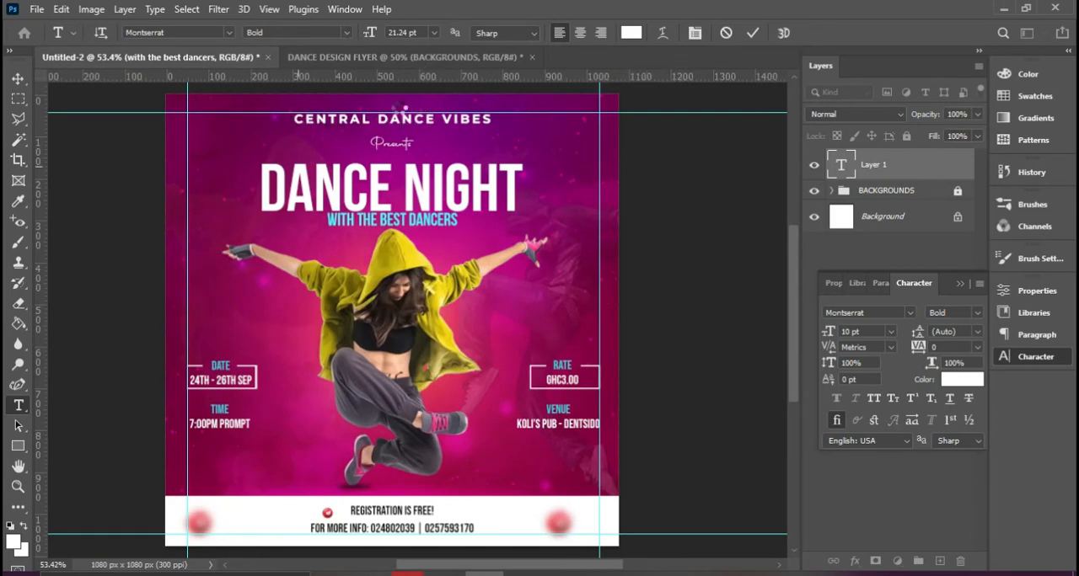
{"action": "left_click", "coordinate": [430, 58]}
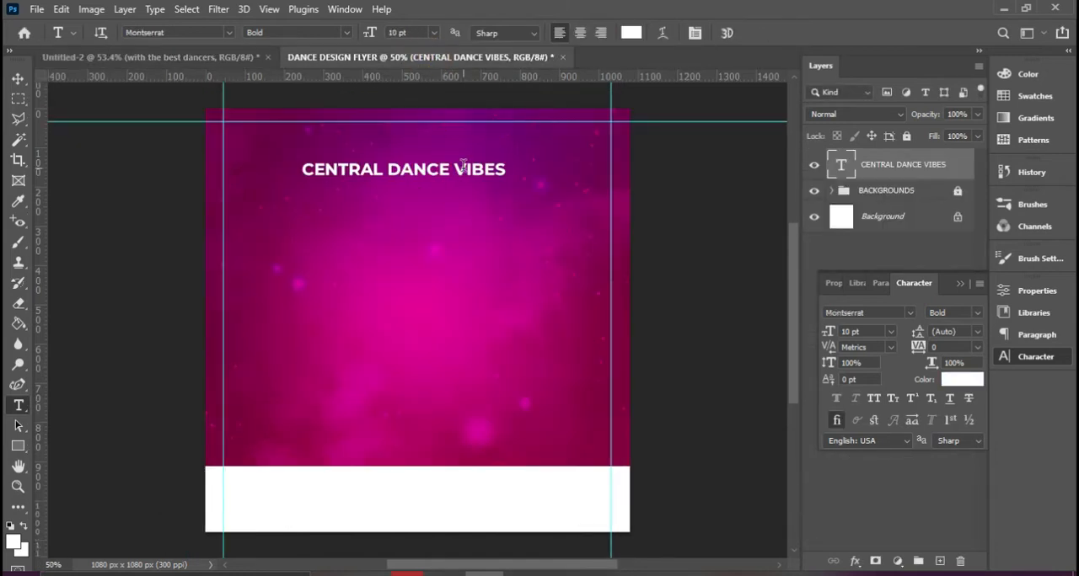
Set the "CENTRAL DANCE VIBES" line to 8 pt with tracking 180 and move it just below the upper guide, near the centre
{"action": "left_click", "coordinate": [18, 78]}
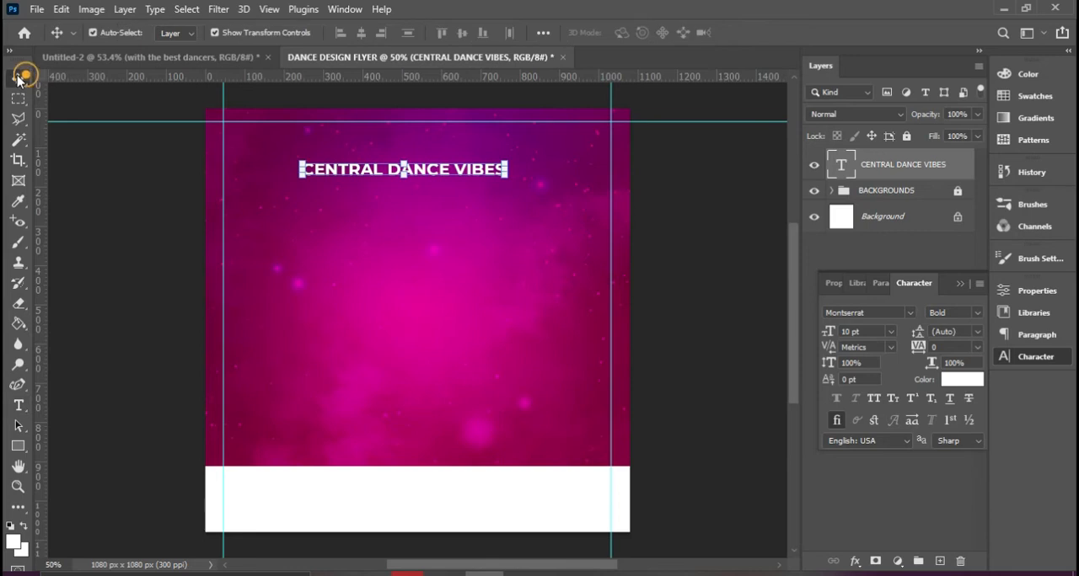
{"action": "left_click", "coordinate": [892, 333]}
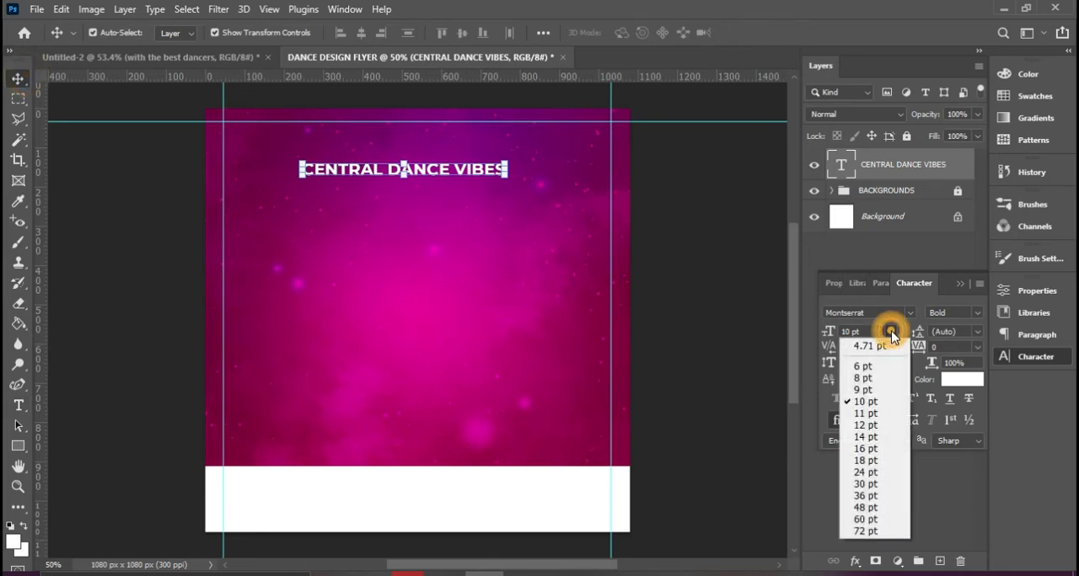
{"action": "left_click", "coordinate": [868, 380]}
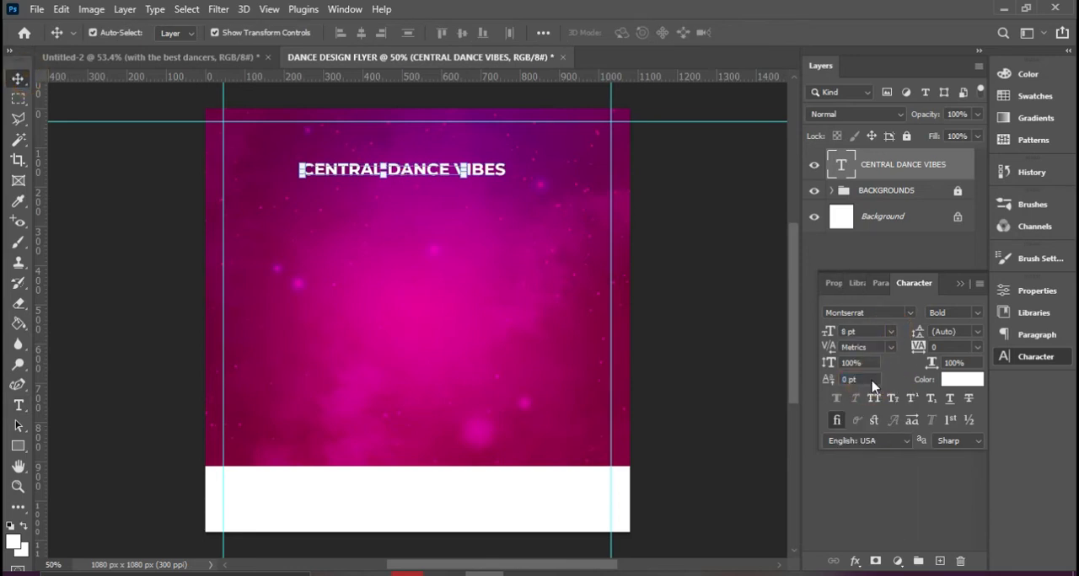
{"action": "left_click_drag", "start_coordinate": [421, 171], "coordinate": [430, 148]}
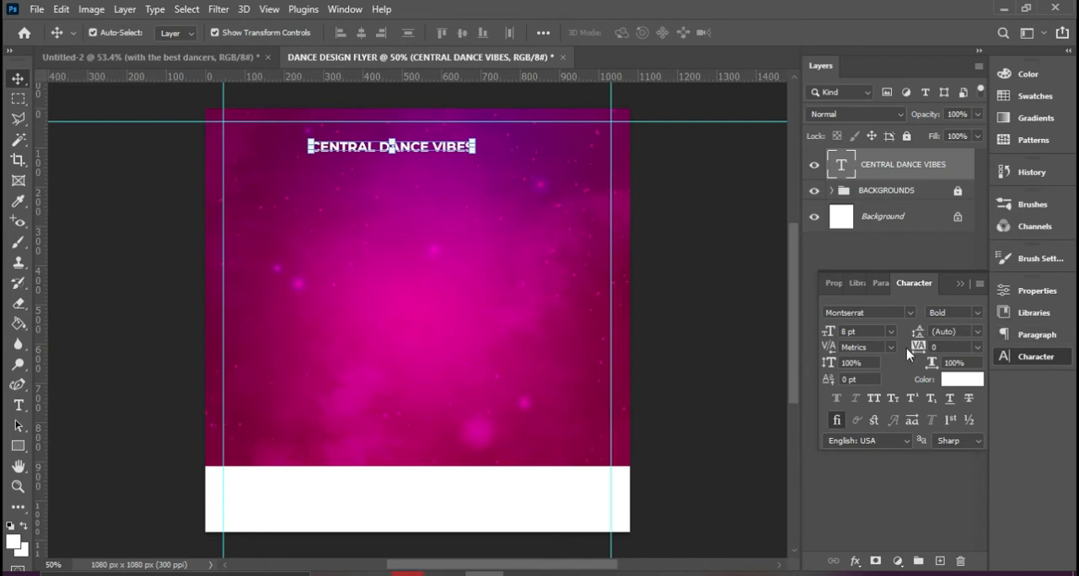
{"action": "left_click_drag", "start_coordinate": [918, 351], "coordinate": [922, 348]}
{"action": "mouse_move", "coordinate": [489, 150]}
{"action": "left_mouse_down"}
{"action": "mouse_move", "coordinate": [462, 141]}
{"action": "mouse_move", "coordinate": [464, 130]}
{"action": "mouse_move", "coordinate": [486, 142]}
{"action": "left_mouse_up"}
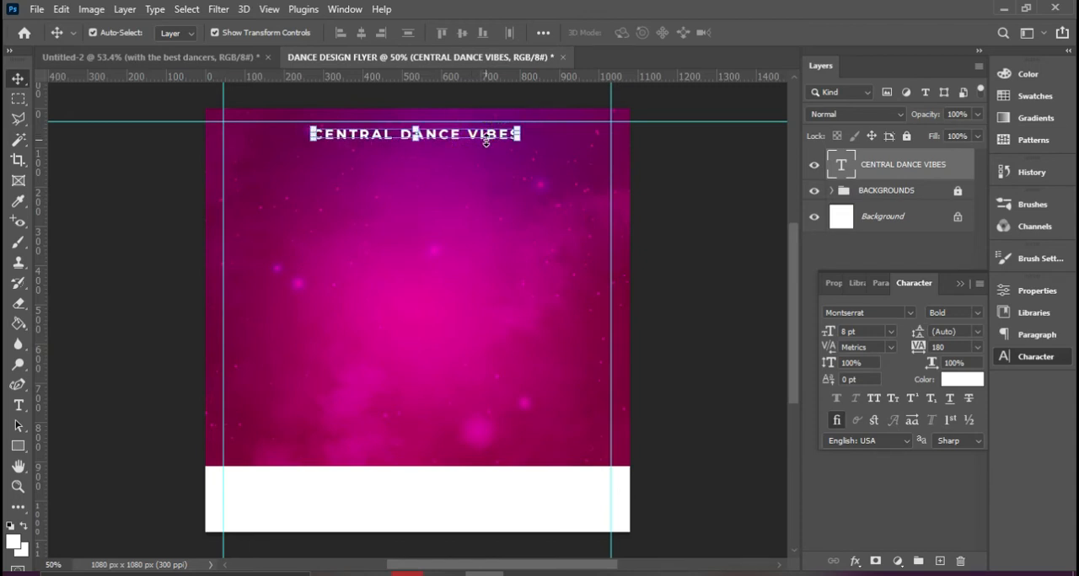
Duplicate the "CENTRAL DANCE VIBES" layer, place the copy below the original, and replace its text with "Presents"
{"action": "key", "text": "ctrl"}
{"action": "key", "text": "ctrl+j"}
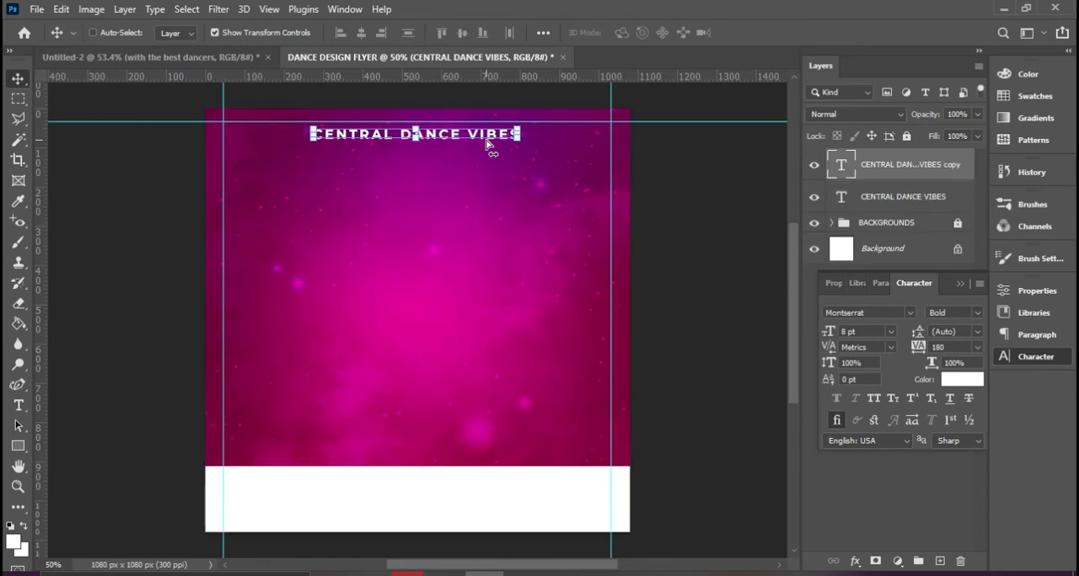
{"action": "left_click_drag", "start_coordinate": [495, 138], "coordinate": [485, 209]}
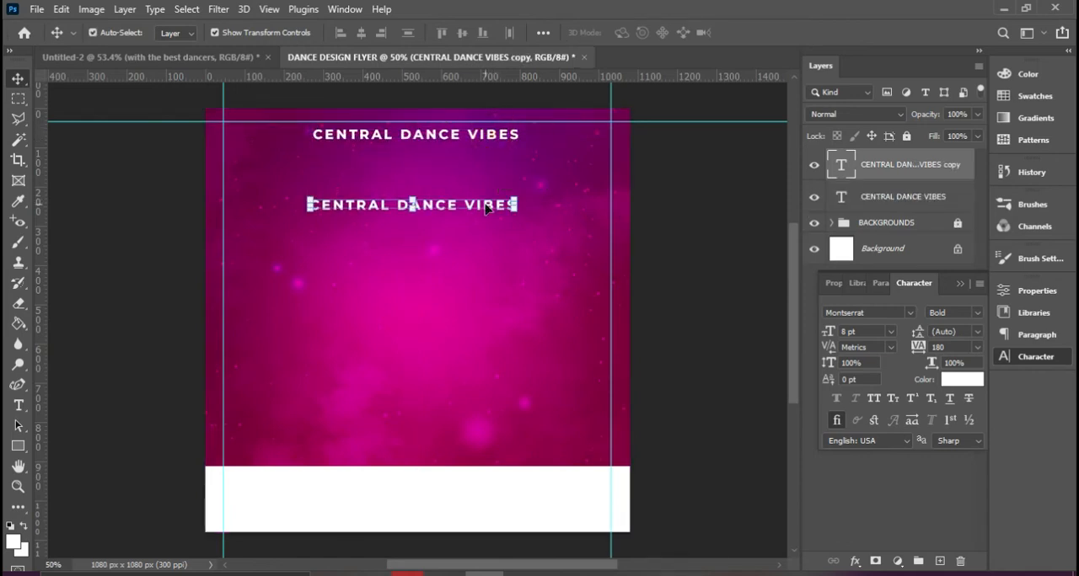
{"action": "double_click", "coordinate": [485, 208]}
{"action": "key", "text": "Left"}
{"action": "key", "text": "ctrl+a"}
{"action": "type", "text": "Pres "}
{"action": "type", "text": "ts"}
{"action": "left_click", "coordinate": [752, 32]}
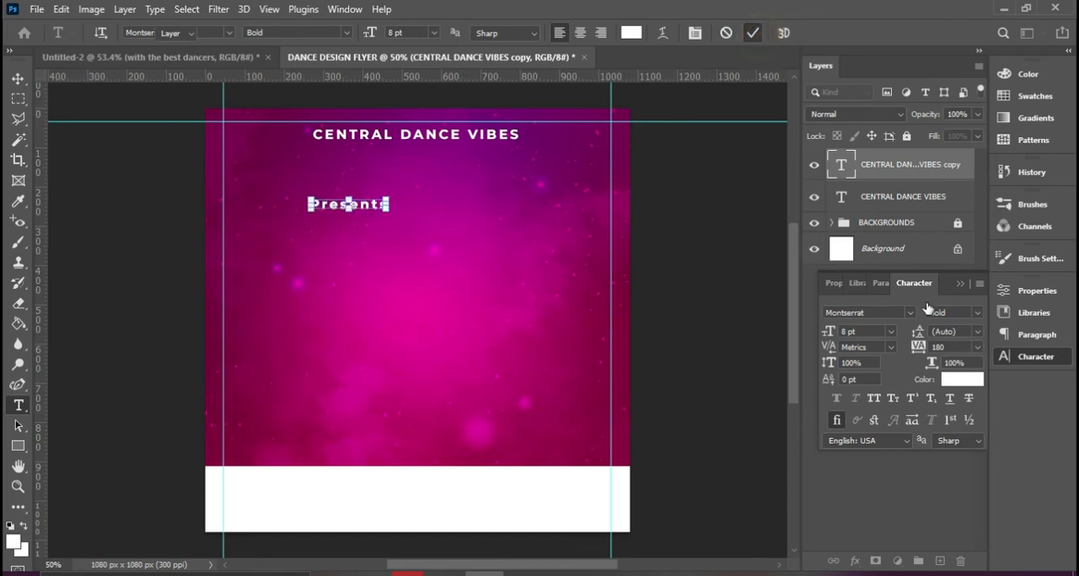
{"action": "key", "text": "v"}
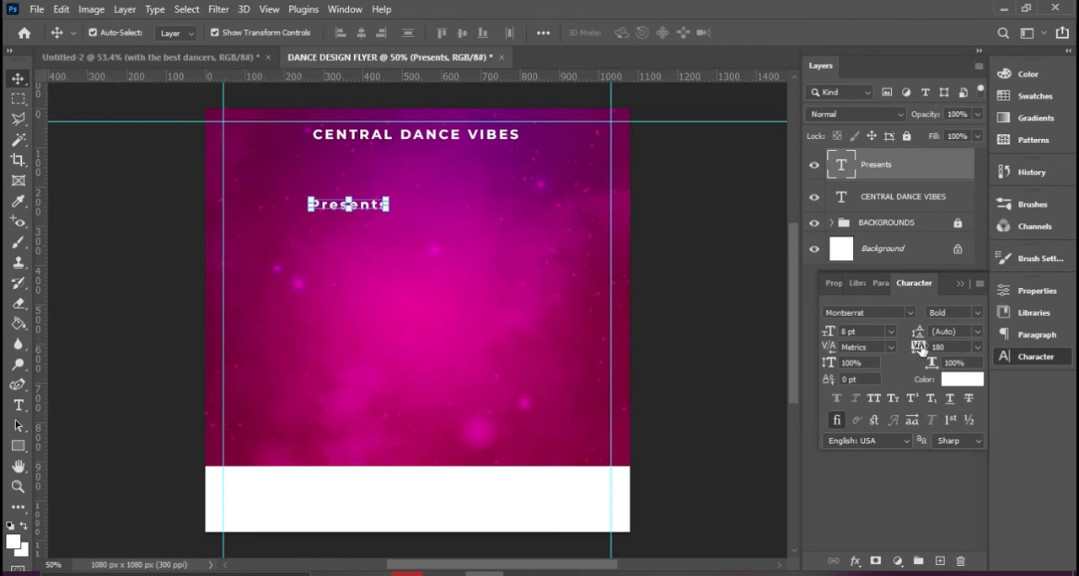
Set the "Presents" text's tracking to 0 and its font to Autography
{"action": "left_click", "coordinate": [978, 349]}
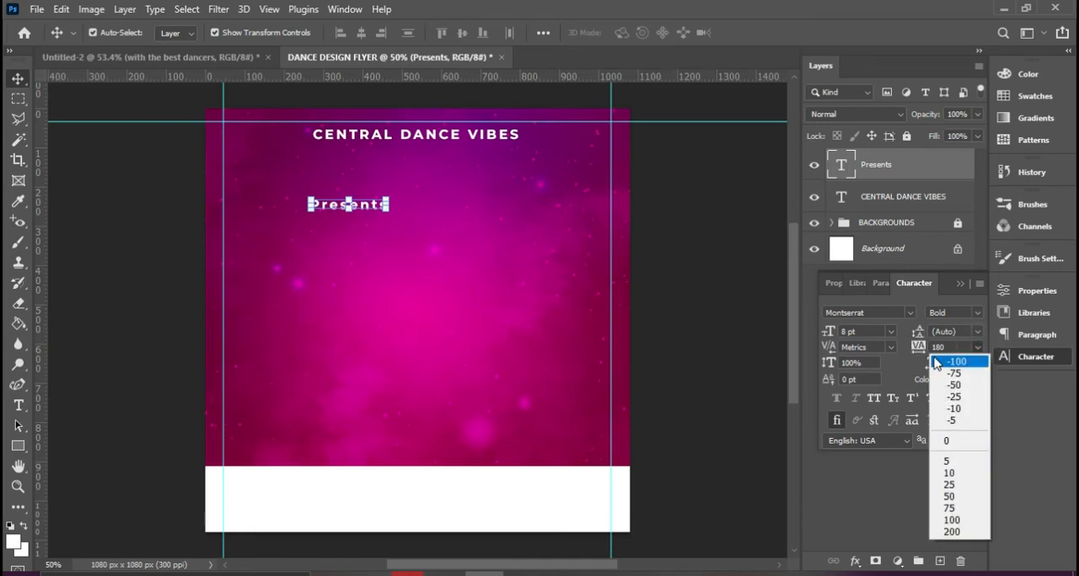
{"action": "left_click", "coordinate": [975, 350]}
{"action": "left_click", "coordinate": [975, 350]}
{"action": "left_click", "coordinate": [961, 441]}
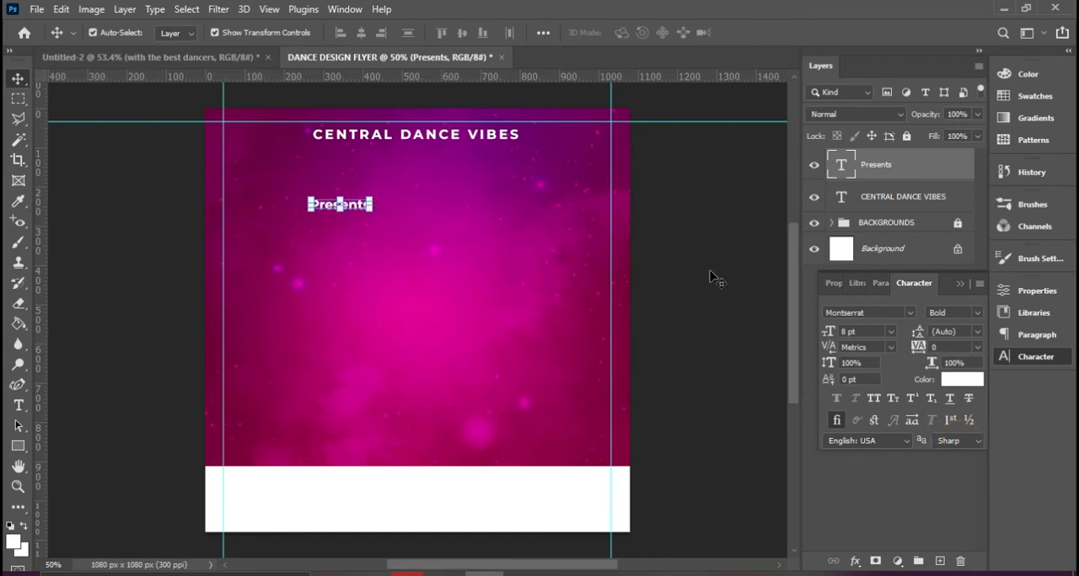
{"action": "left_click", "coordinate": [910, 314]}
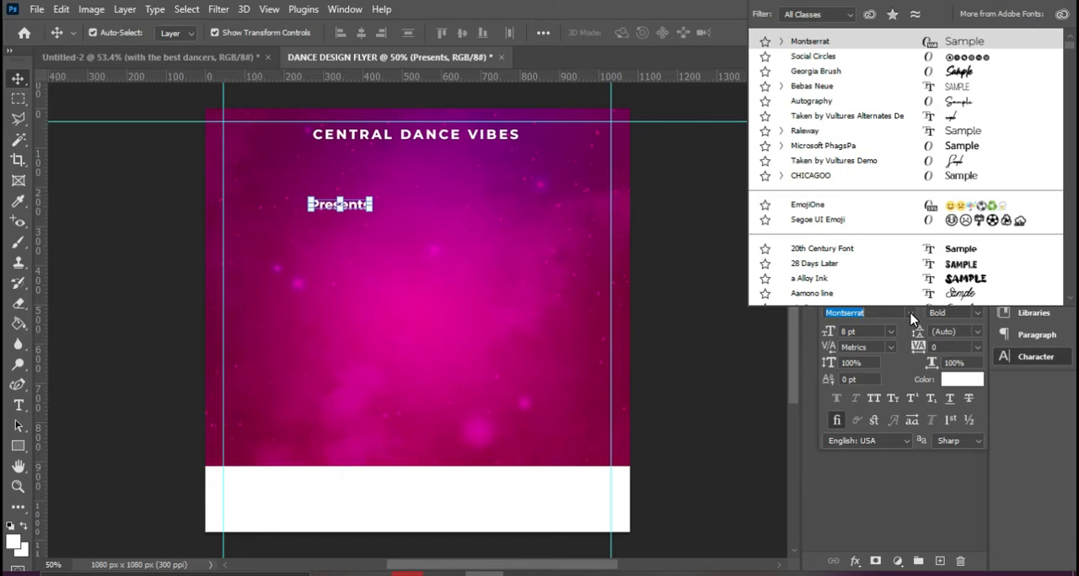
{"action": "left_click", "coordinate": [823, 102]}
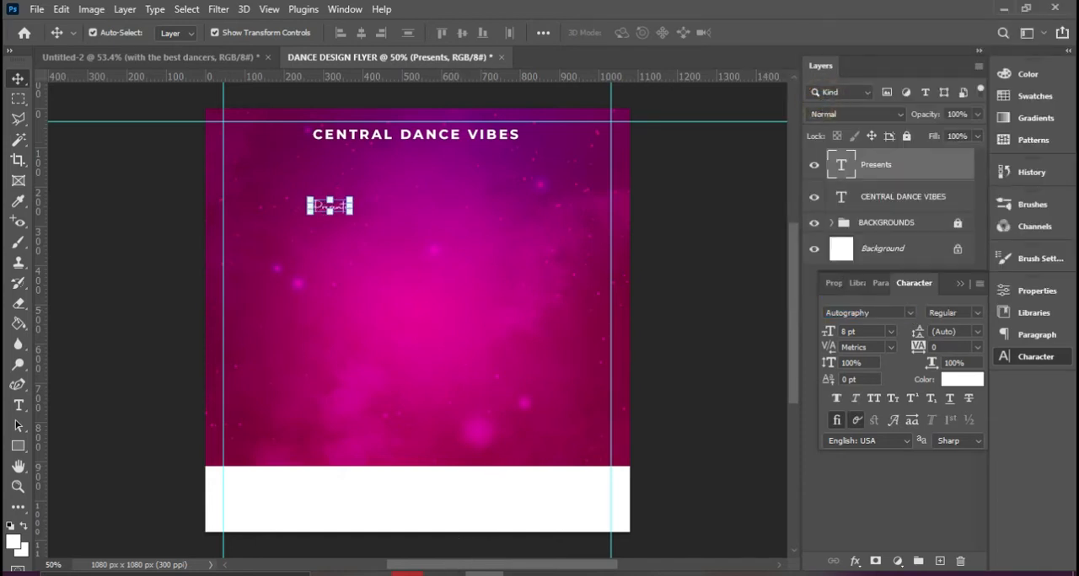
View the Autography font file in File Explorer, return to Photoshop, and move "Presents" directly beneath the middle of the heading
{"action": "left_click", "coordinate": [443, 574]}
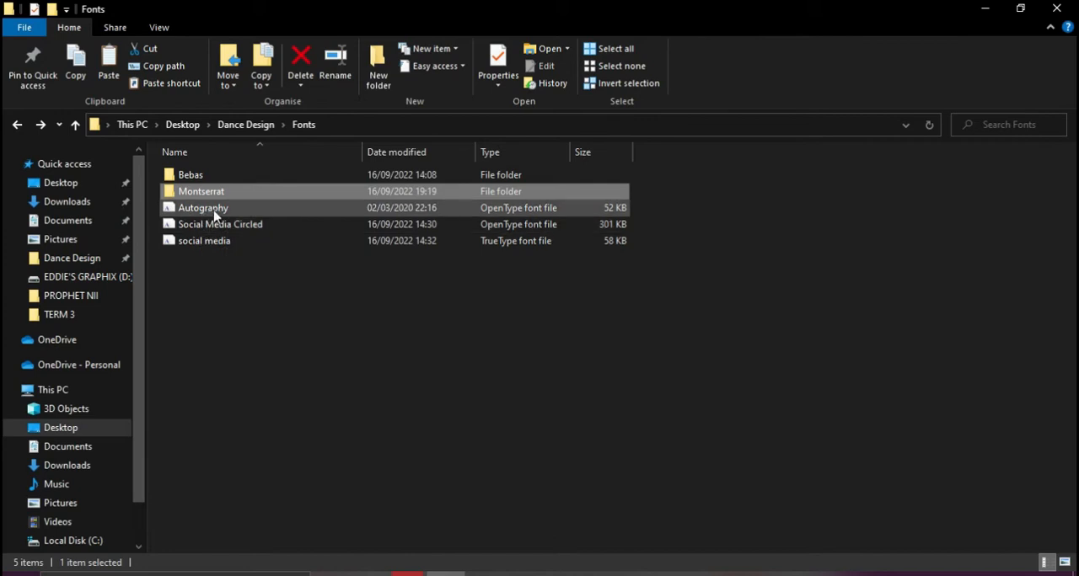
{"action": "left_click", "coordinate": [485, 574]}
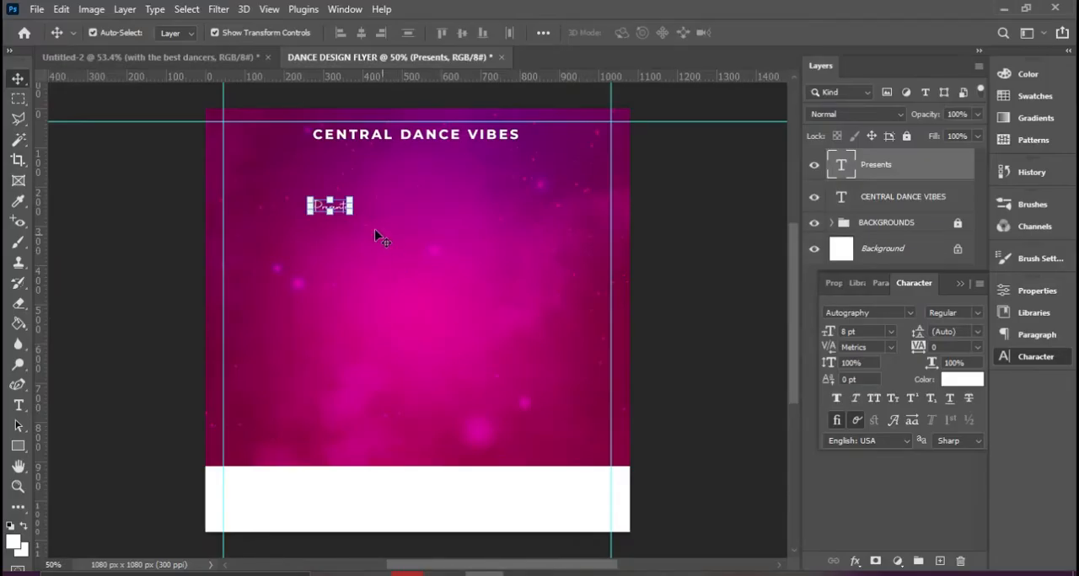
{"action": "left_click", "coordinate": [489, 244]}
{"action": "left_click_drag", "start_coordinate": [325, 206], "coordinate": [414, 161]}
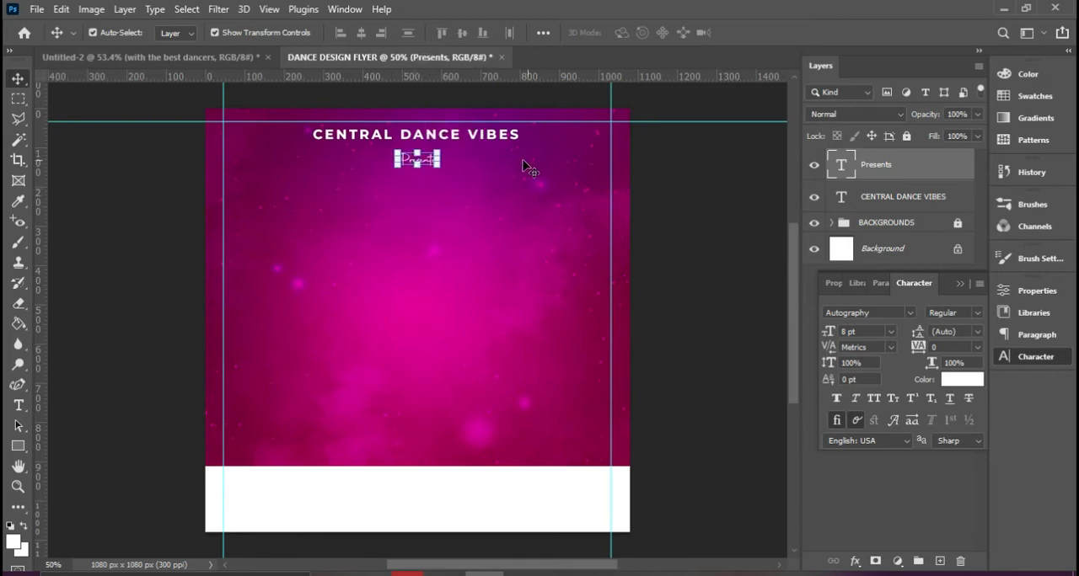
Duplicate the "CENTRAL DANCE VIBES" layer and move the copy down to the middle area of the flyer
{"action": "left_click", "coordinate": [504, 139]}
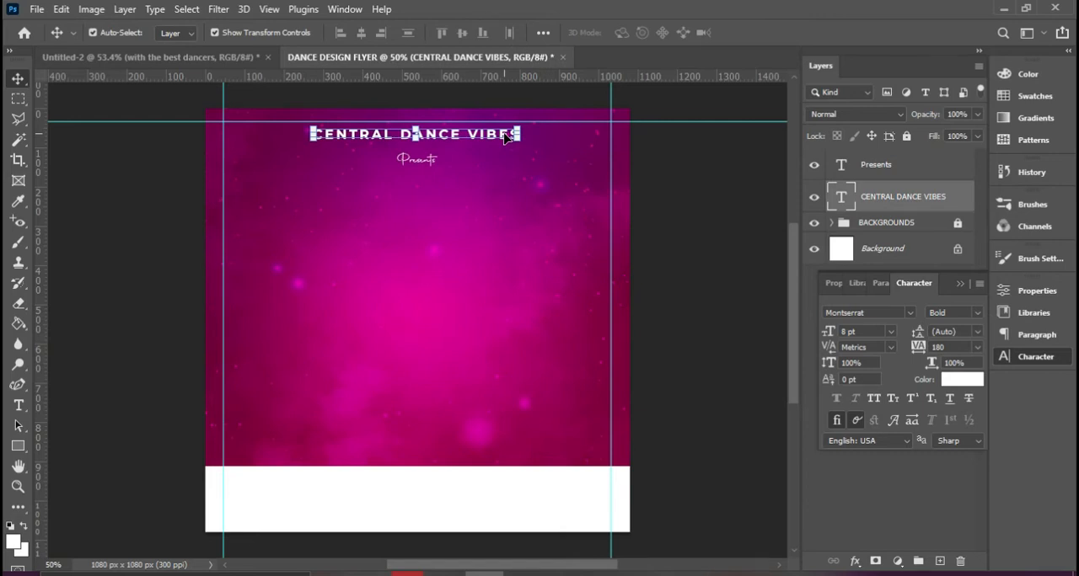
{"action": "key", "text": "ctrl+j"}
{"action": "left_click_drag", "start_coordinate": [504, 139], "coordinate": [506, 278]}
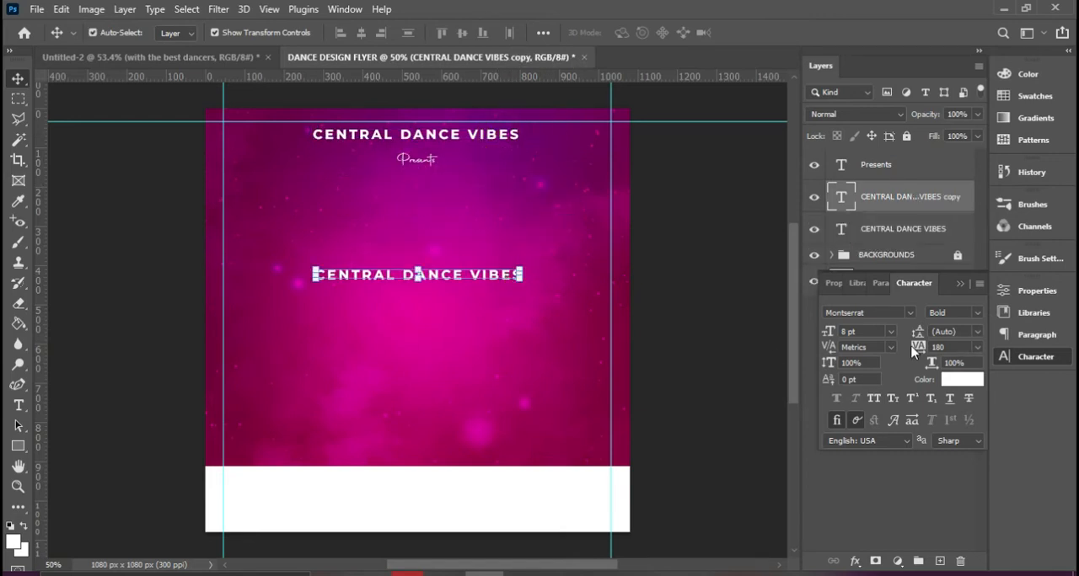
Set the copied heading's tracking to 0 and its font to Bebas Neue Bold
{"action": "left_click", "coordinate": [977, 348]}
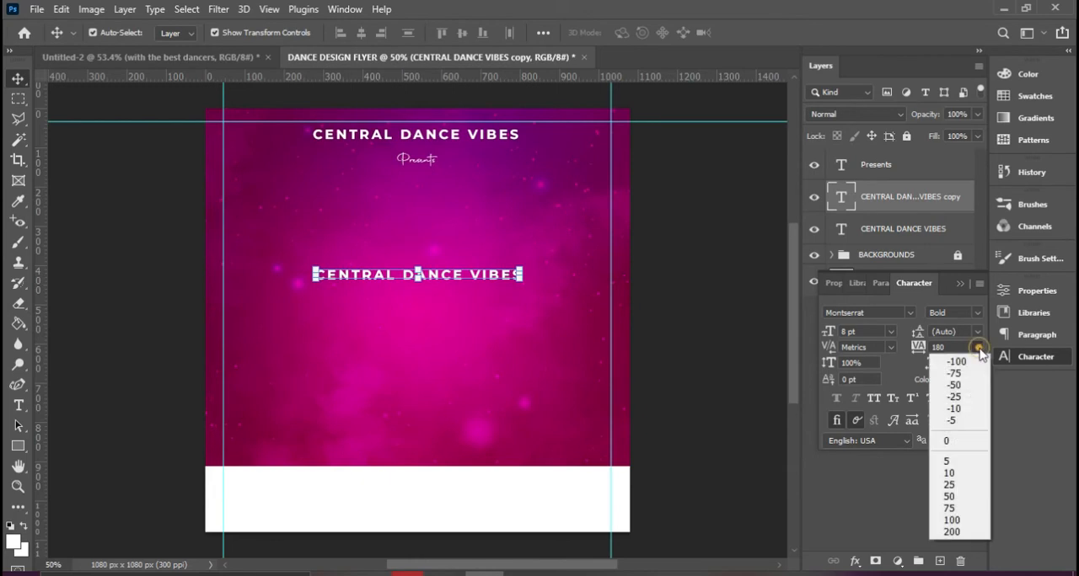
{"action": "left_click", "coordinate": [970, 452]}
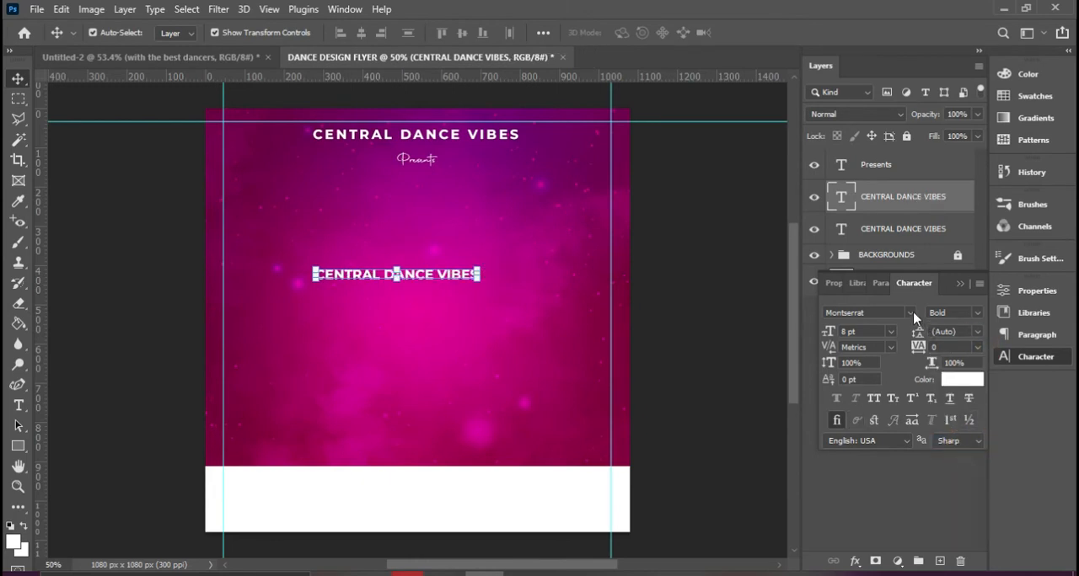
{"action": "left_click", "coordinate": [911, 313]}
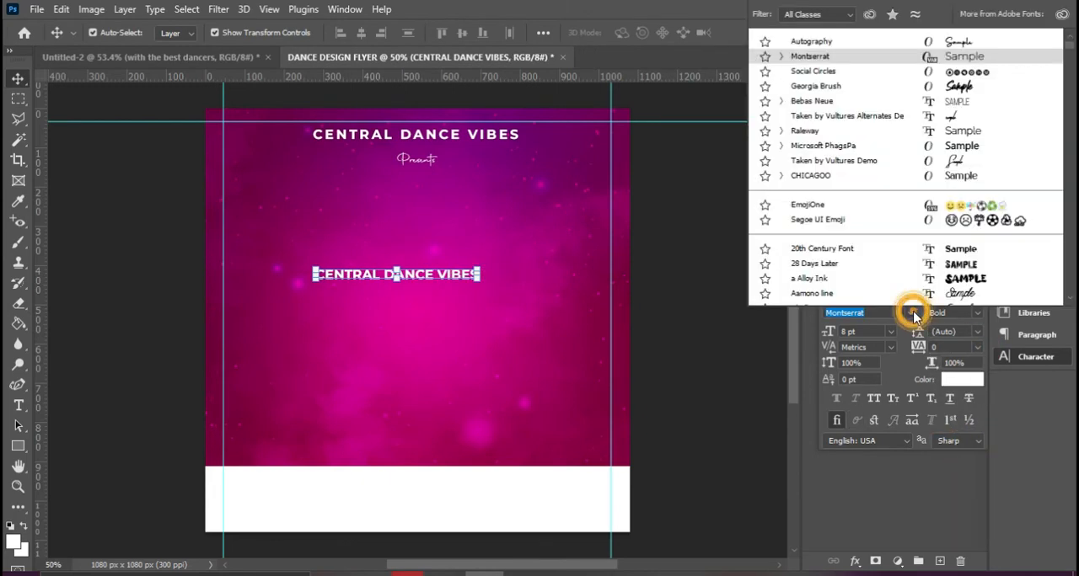
{"action": "left_click", "coordinate": [819, 102]}
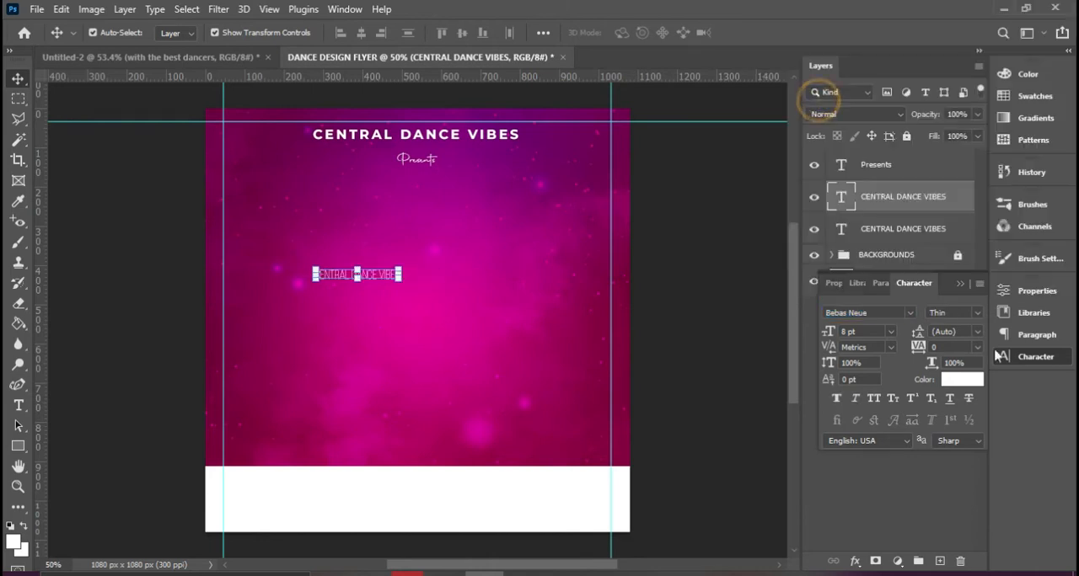
{"action": "left_click", "coordinate": [976, 315]}
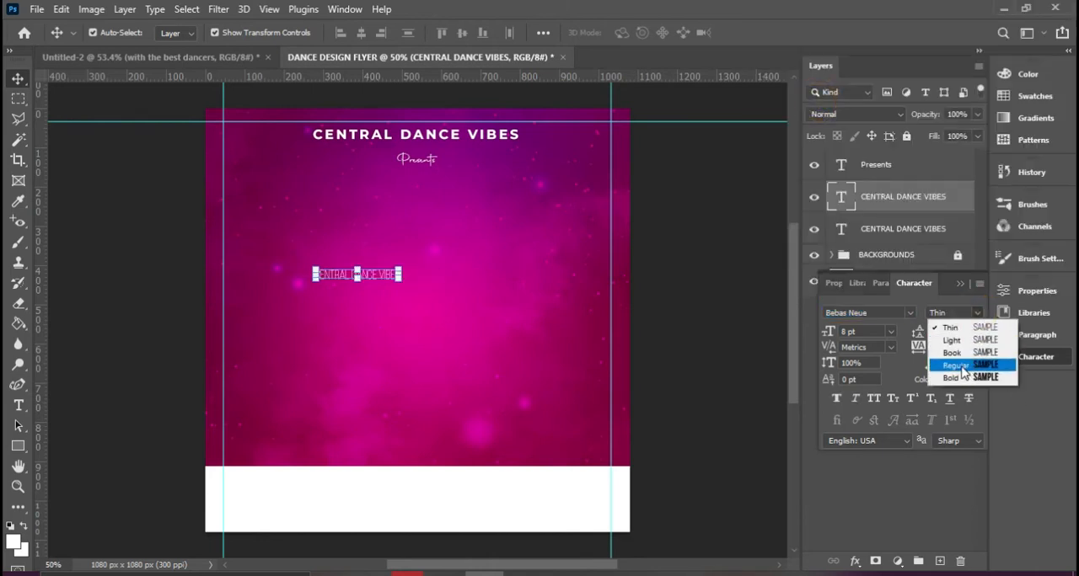
{"action": "left_click", "coordinate": [971, 380]}
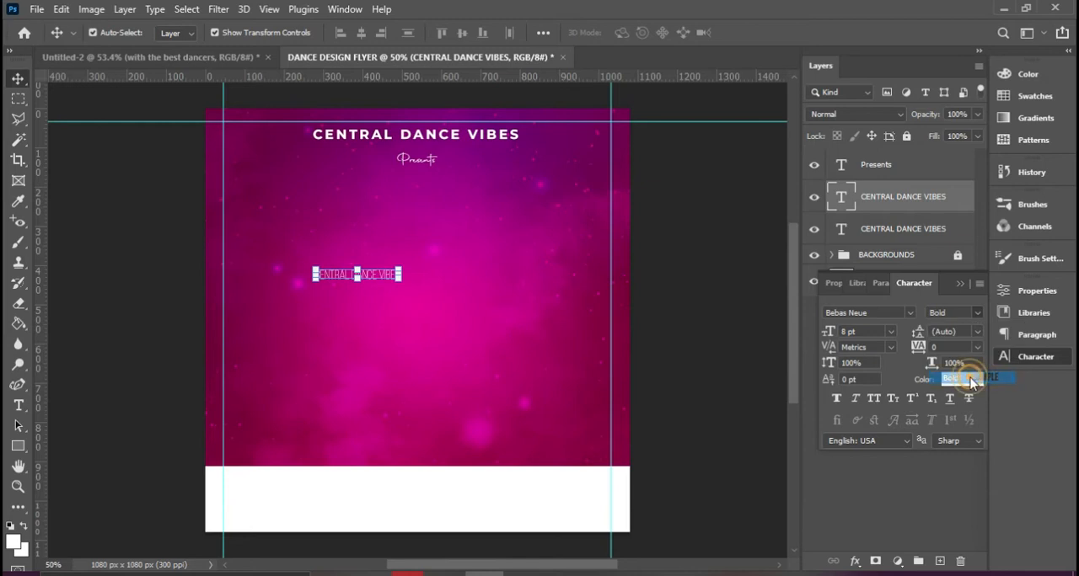
Replace the copied heading's text with "DANCE" and check the title in the finished Untitled-2 design before returning to the flyer
{"action": "double_click", "coordinate": [391, 274]}
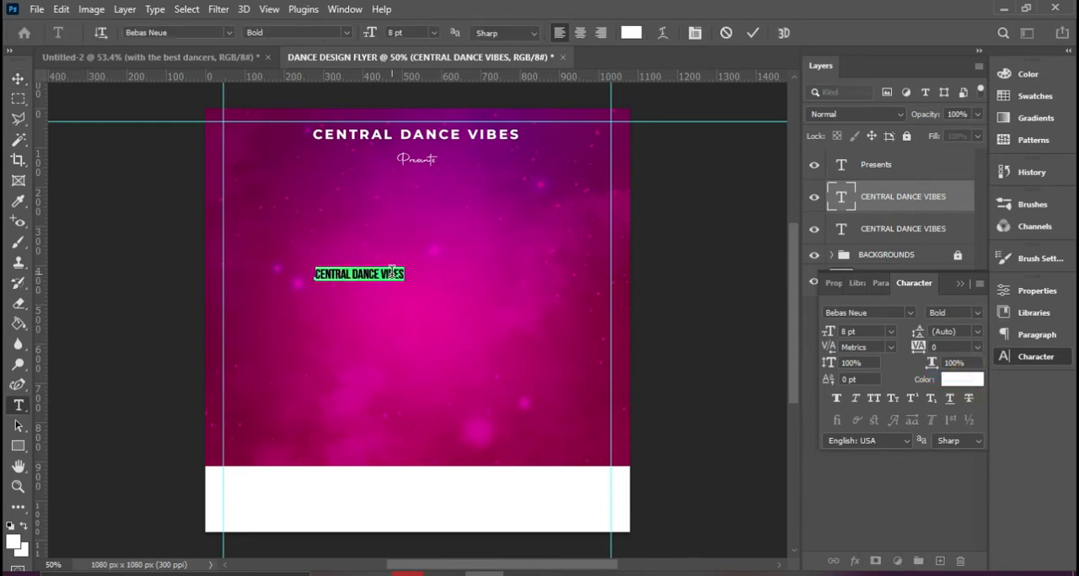
{"action": "type", "text": "DANCE"}
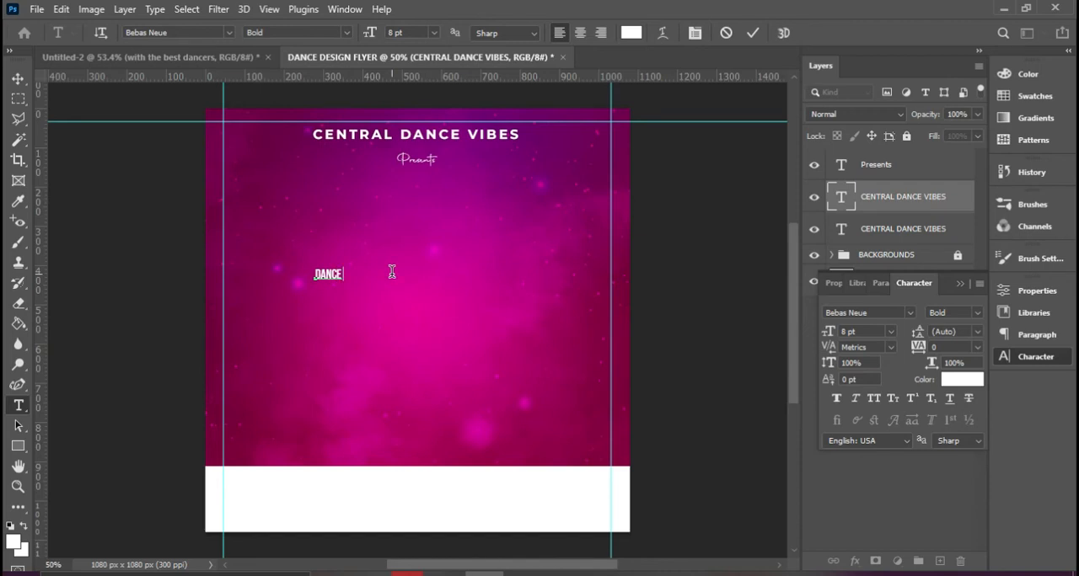
{"action": "left_click", "coordinate": [236, 57]}
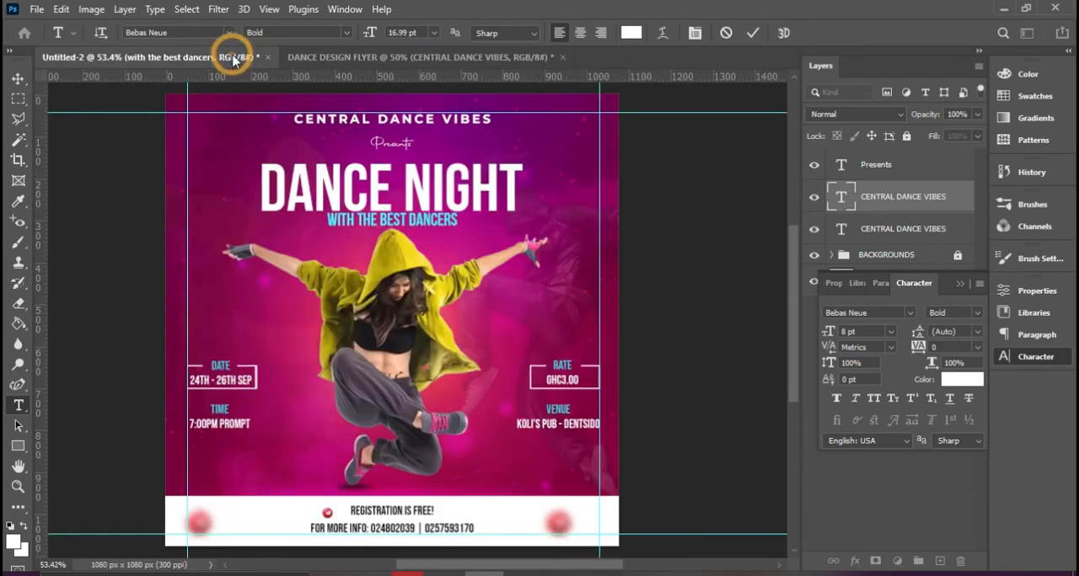
{"action": "key", "text": "v"}
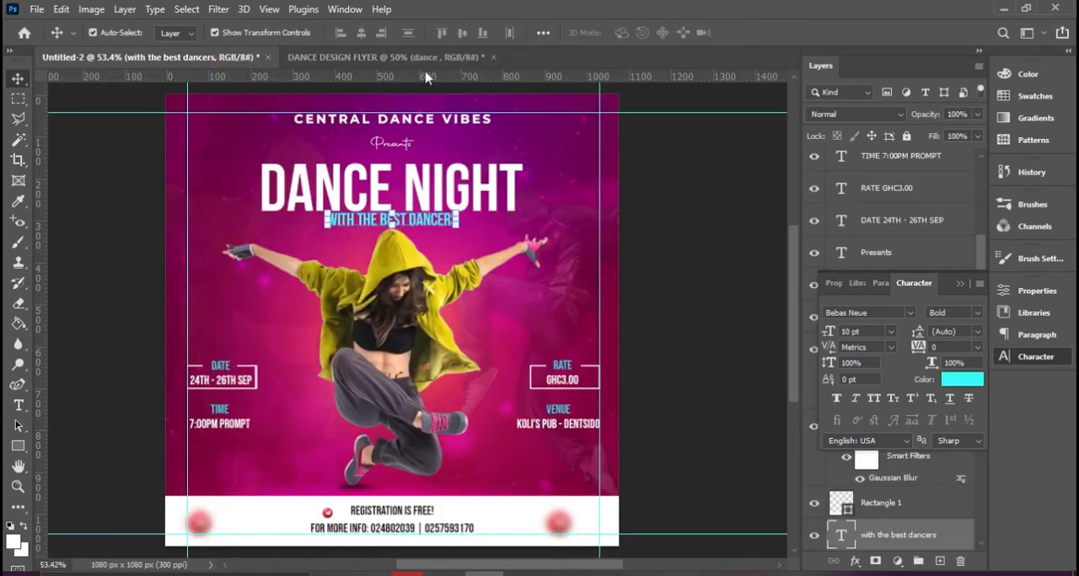
{"action": "left_click", "coordinate": [401, 56]}
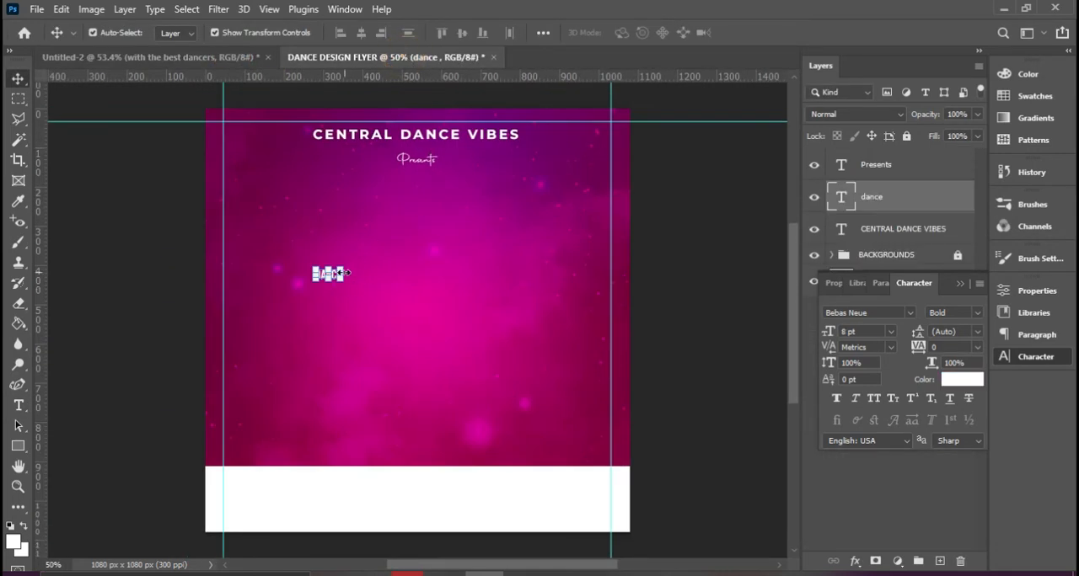
Scale the small "DANCE" text up to about 28.22 pt
{"action": "key", "text": "ctrl+t"}
{"action": "left_click_drag", "start_coordinate": [343, 269], "coordinate": [414, 233]}
{"action": "key", "text": "Return"}
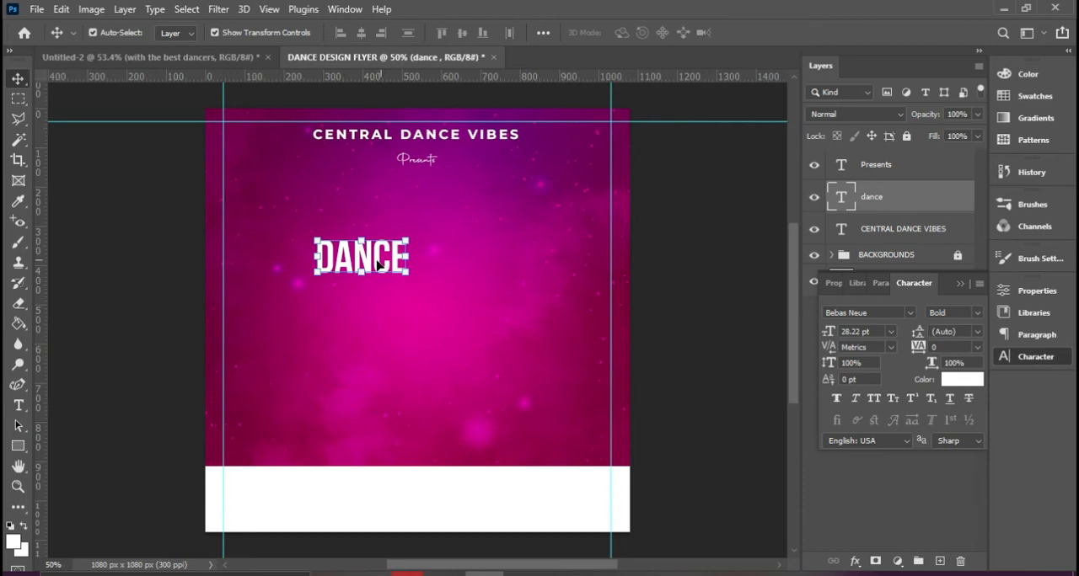
Extend the title text with "NIGHT" so that it reads "DANCE NIGHT"
{"action": "key", "text": "t"}
{"action": "double_click", "coordinate": [383, 263]}
{"action": "left_click", "coordinate": [395, 252]}
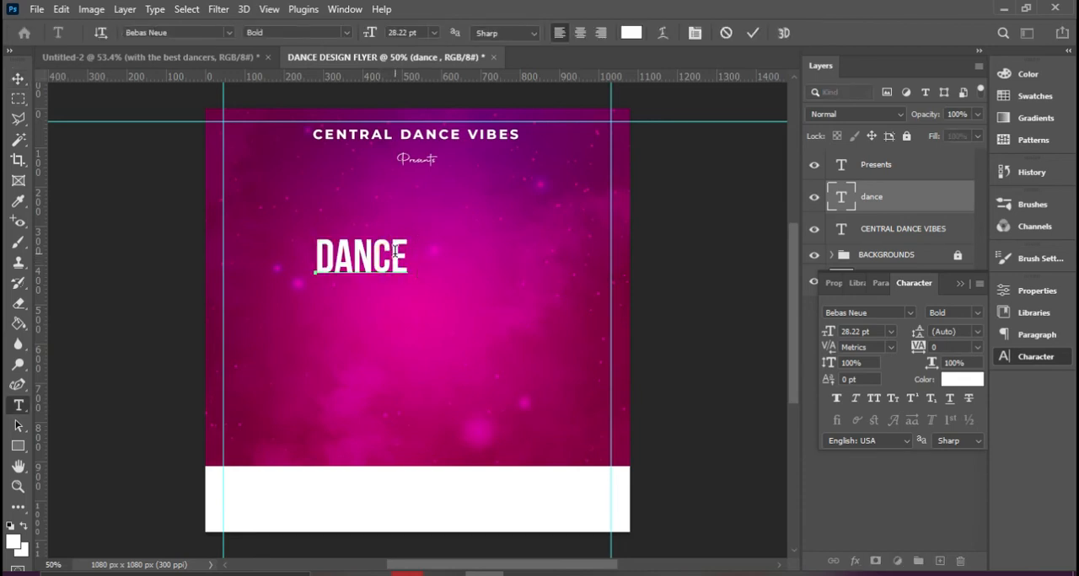
{"action": "type", "text": "NIGHT"}
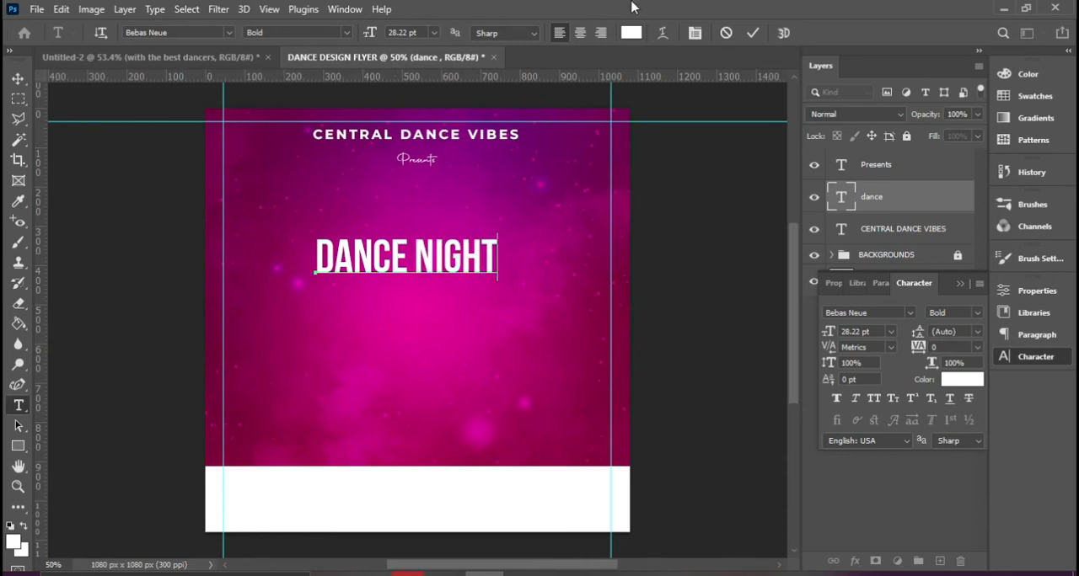
{"action": "left_click", "coordinate": [753, 32]}
{"action": "key", "text": "v"}
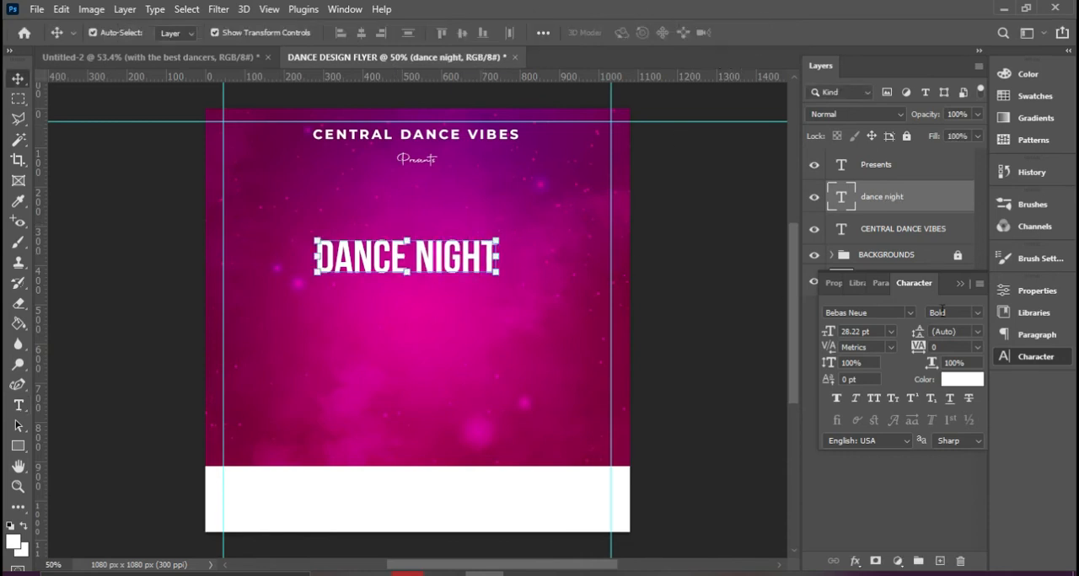
Enlarge the DANCE NIGHT title to 30 pt, then to about 41.3 pt, placing it beneath the "Presents" line
{"action": "left_click", "coordinate": [891, 333]}
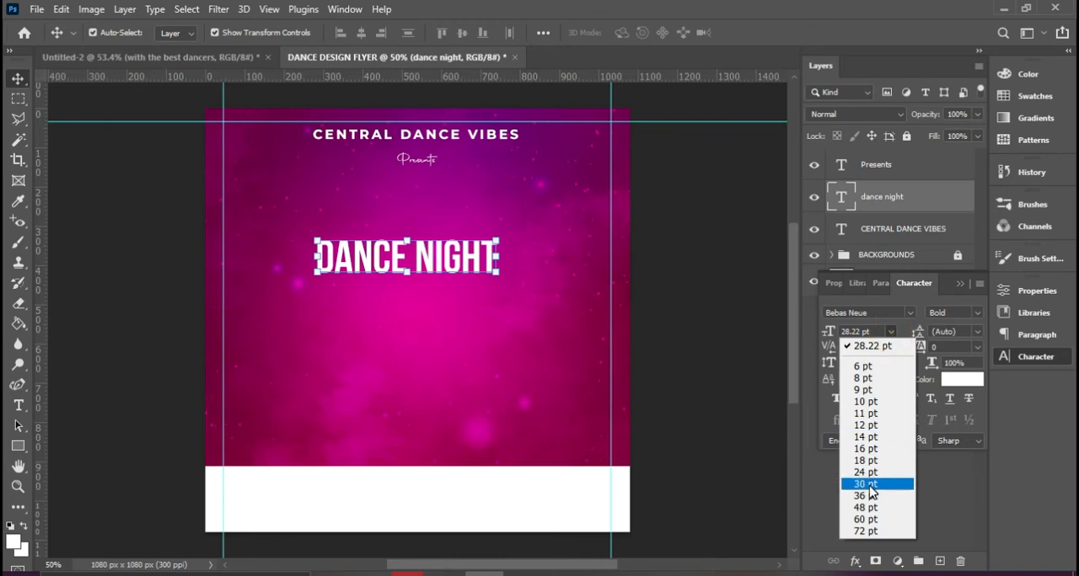
{"action": "left_click", "coordinate": [868, 479]}
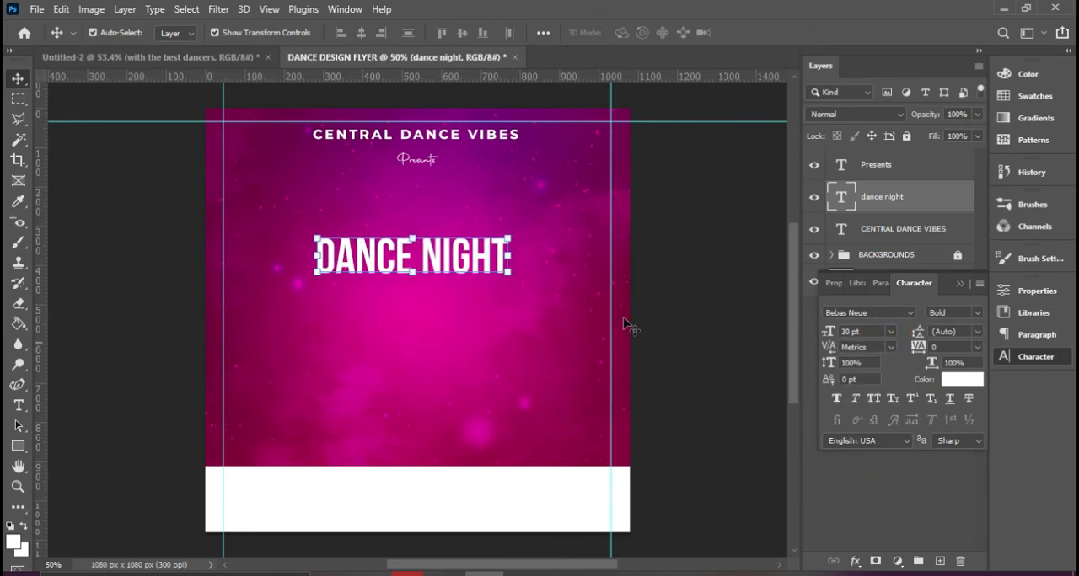
{"action": "left_click_drag", "start_coordinate": [465, 262], "coordinate": [463, 235]}
{"action": "key", "text": "ctrl+t"}
{"action": "left_click_drag", "start_coordinate": [510, 211], "coordinate": [573, 172]}
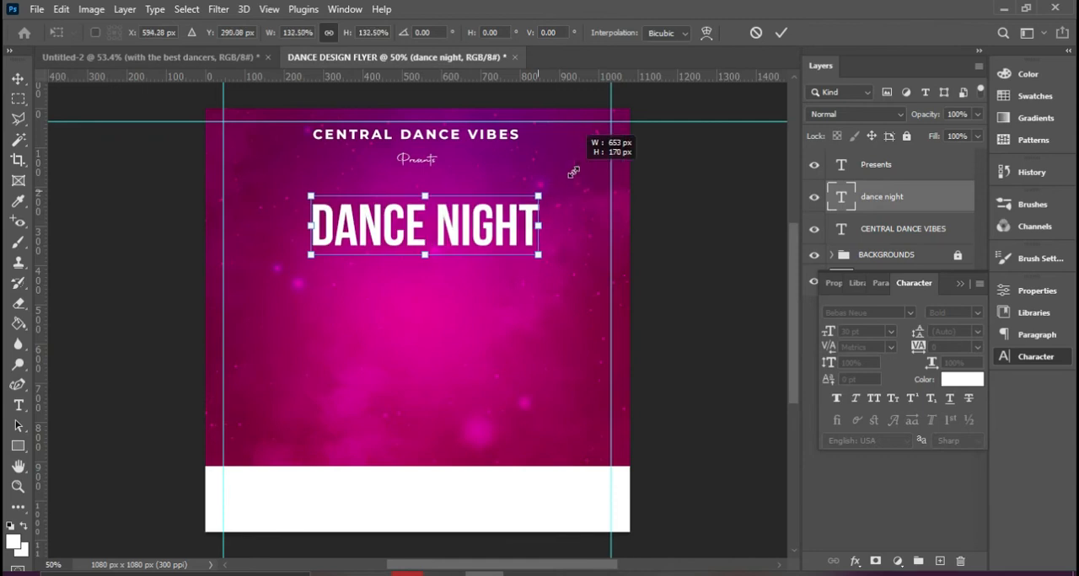
{"action": "double_click", "coordinate": [525, 228]}
Duplicate the DANCE NIGHT title below the original and set the copy's text color to #39f9fb
{"action": "left_click_drag", "start_coordinate": [525, 232], "coordinate": [489, 316]}
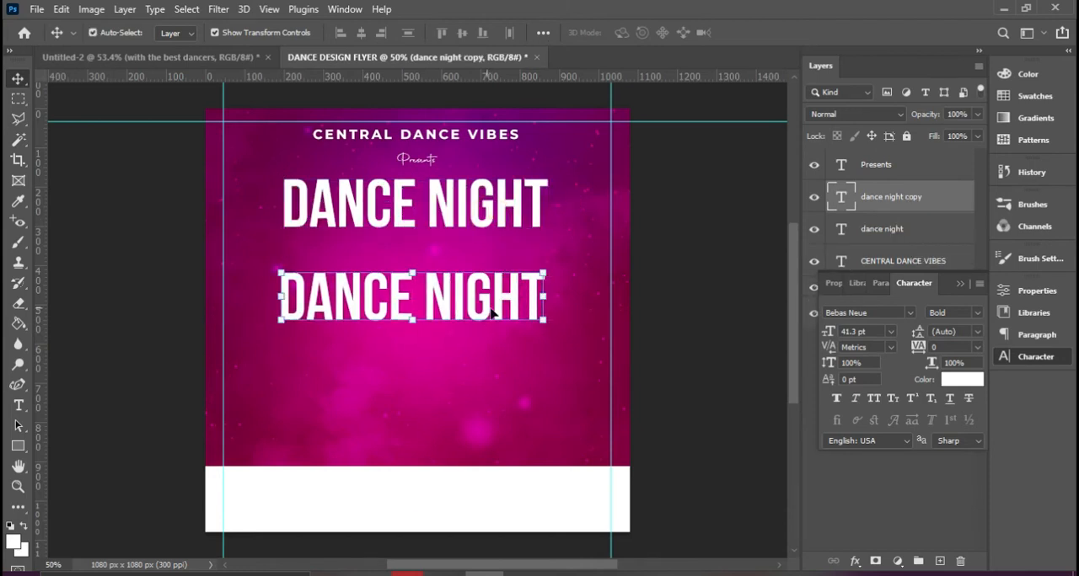
{"action": "left_click", "coordinate": [964, 380]}
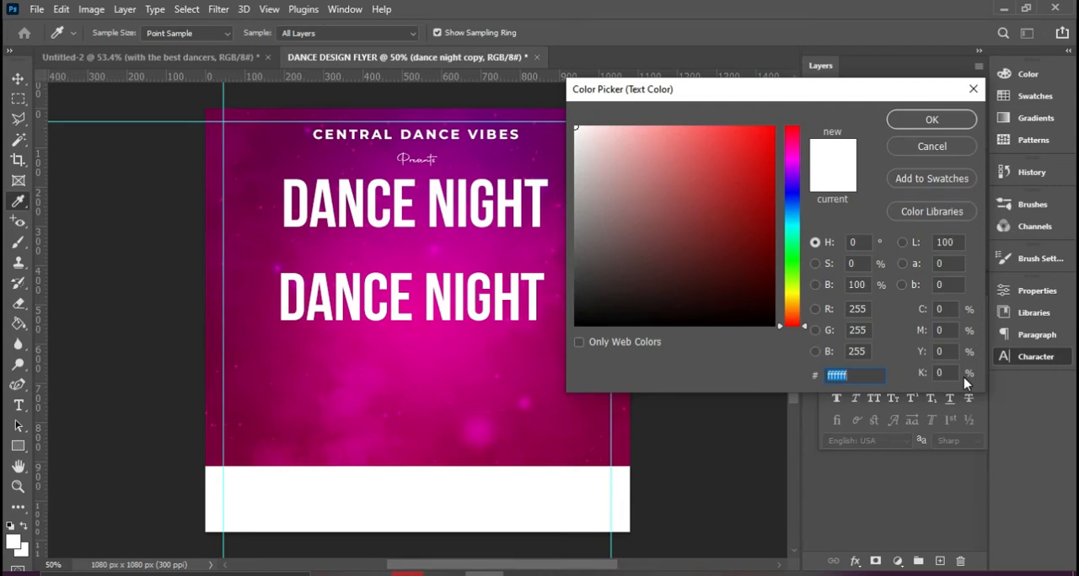
{"action": "left_click", "coordinate": [963, 378]}
{"action": "type", "text": "3"}
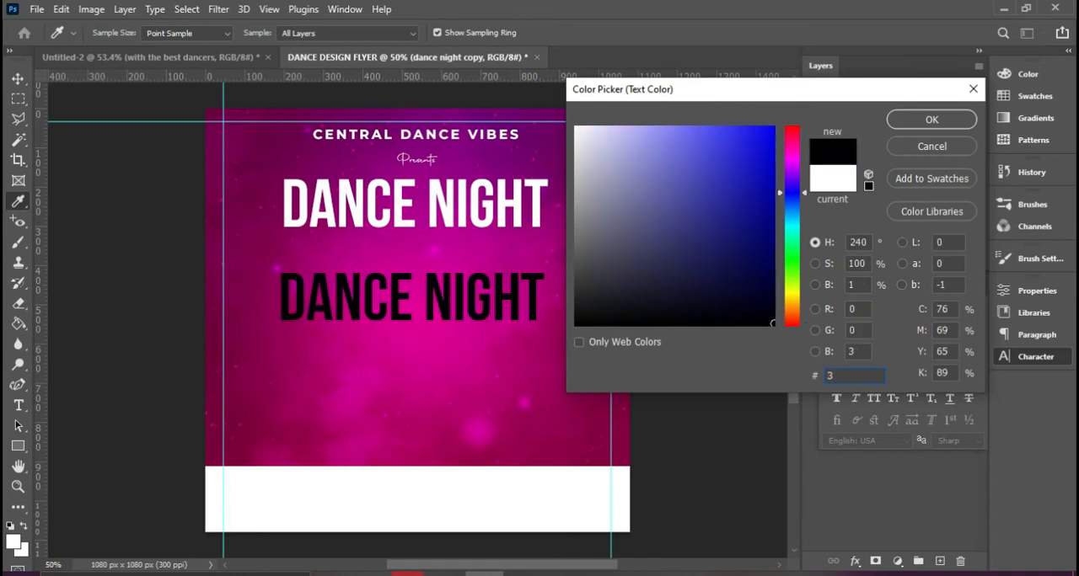
{"action": "type", "text": "9"}
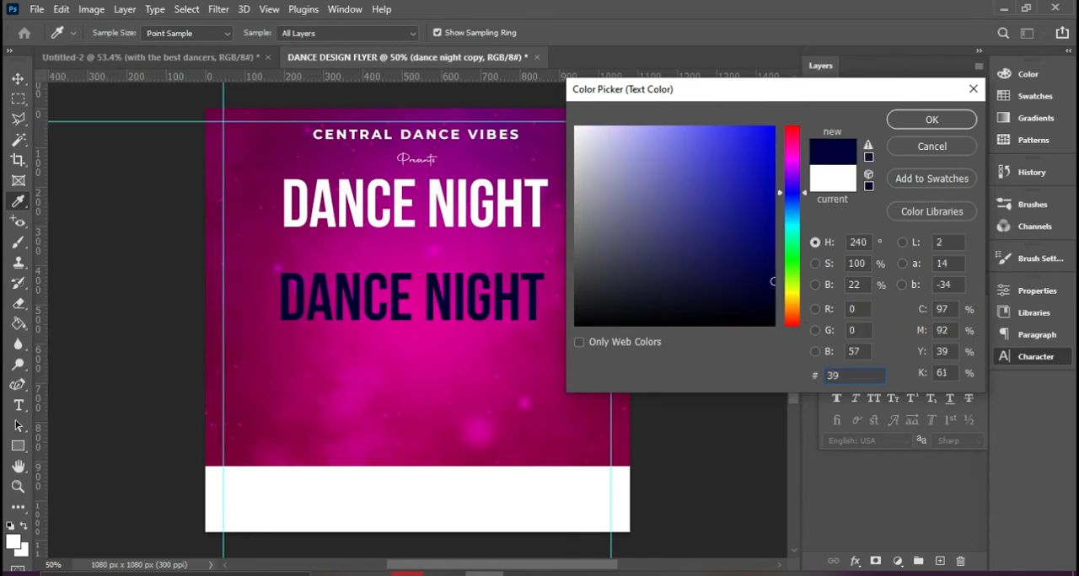
{"action": "type", "text": "f9"}
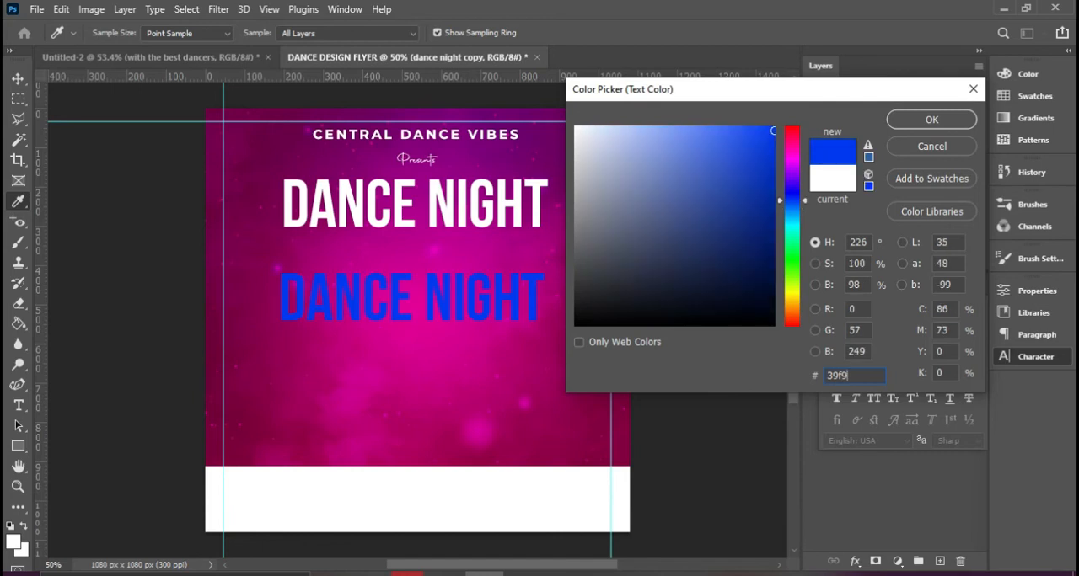
{"action": "type", "text": "b"}
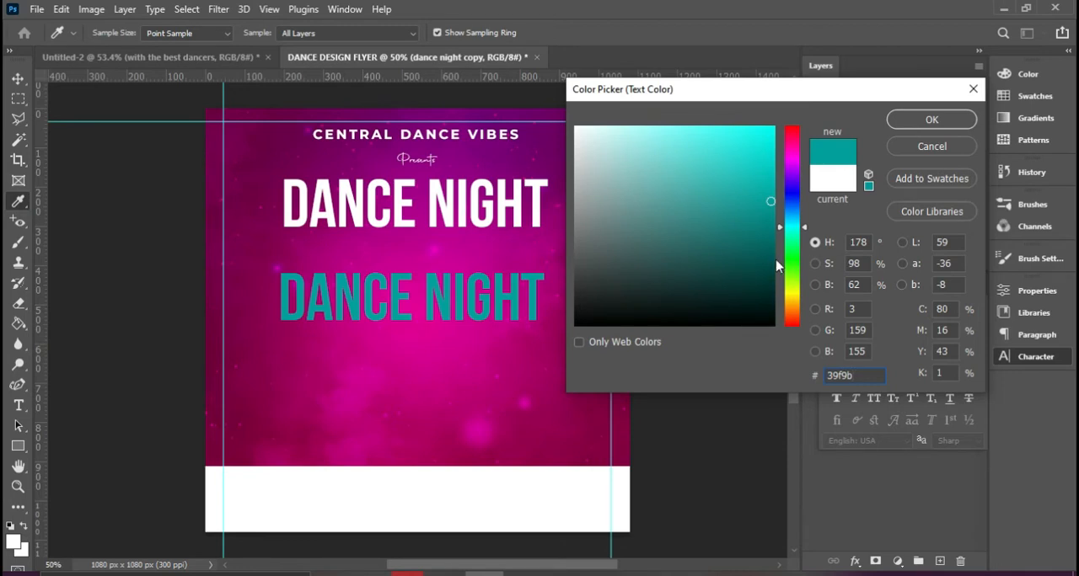
{"action": "left_click", "coordinate": [846, 377]}
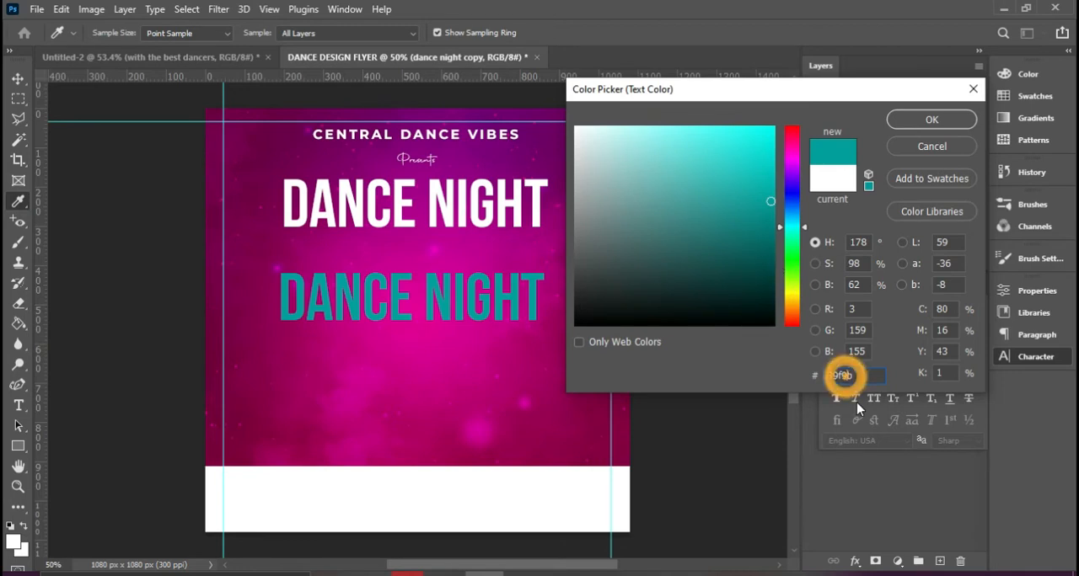
{"action": "type", "text": "f"}
{"action": "double_click", "coordinate": [853, 378]}
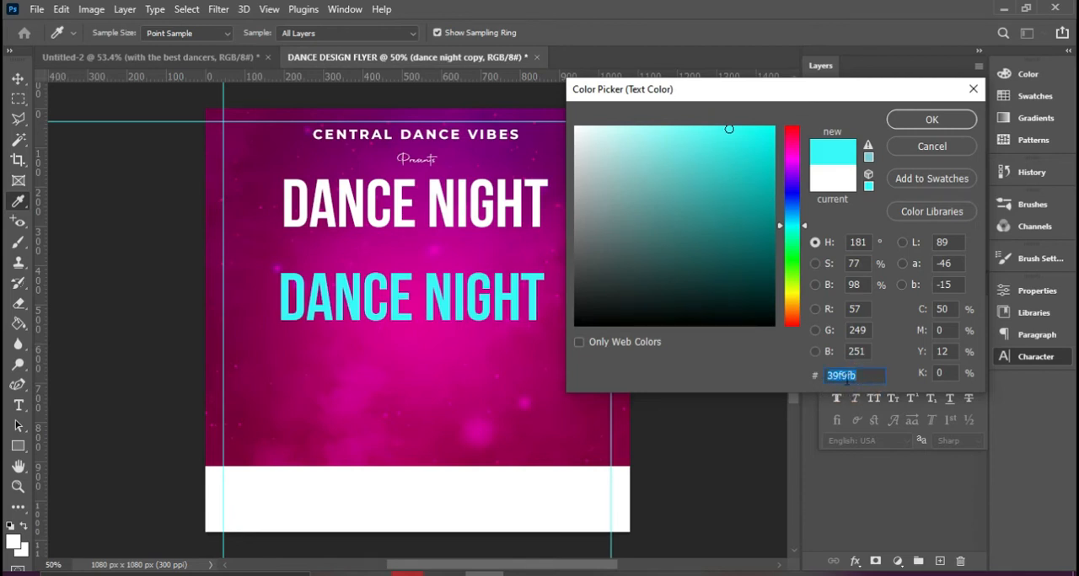
{"action": "left_click", "coordinate": [927, 119]}
{"action": "key", "text": "v"}
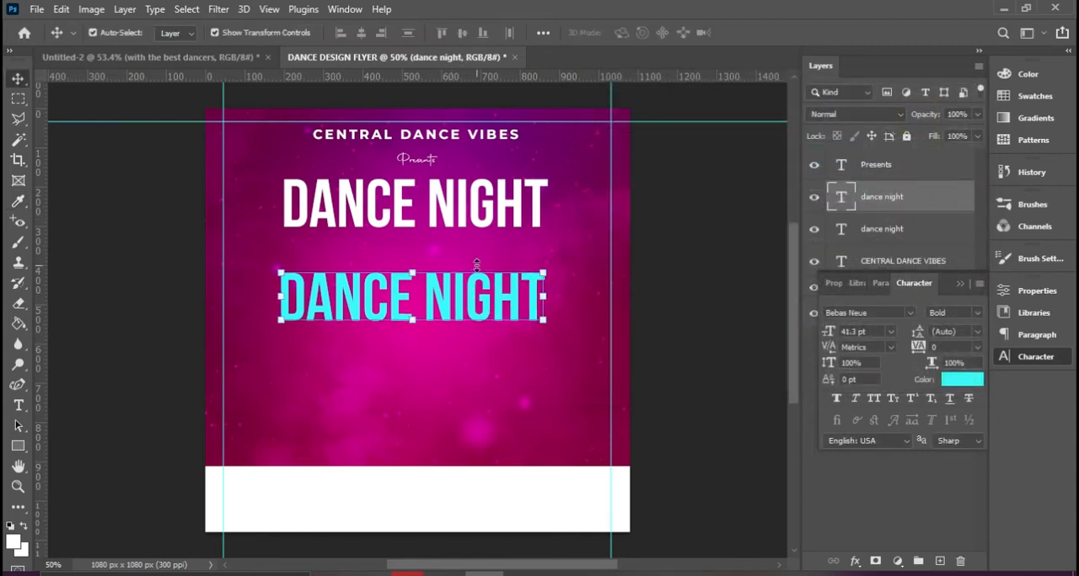
{"action": "left_click", "coordinate": [962, 379]}
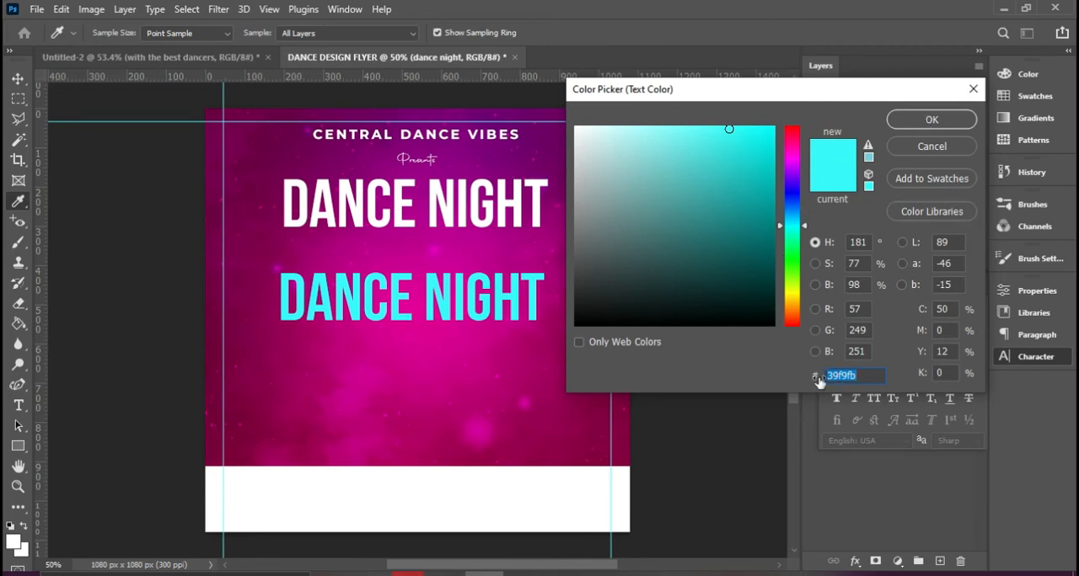
{"action": "left_click", "coordinate": [931, 119]}
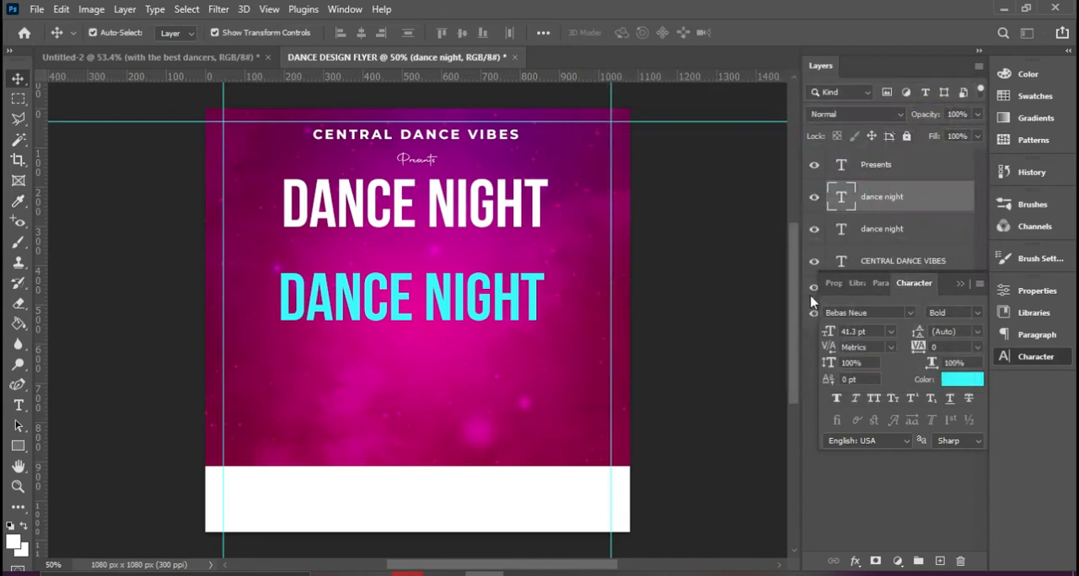
Scale the cyan DANCE NIGHT copy down to about 19.61 pt
{"action": "left_click_drag", "start_coordinate": [546, 272], "coordinate": [476, 292]}
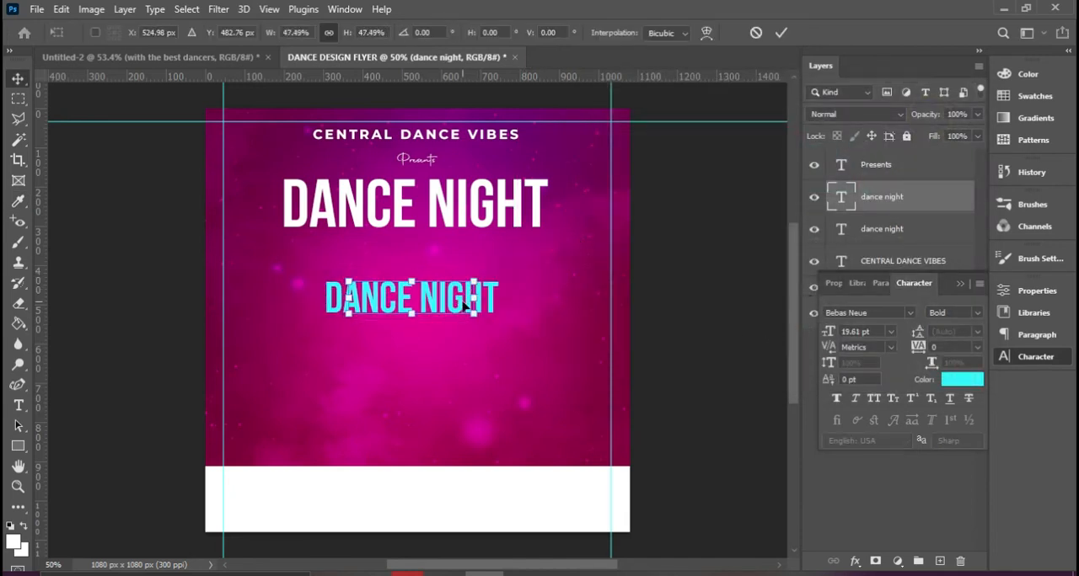
{"action": "key", "text": "Return"}
{"action": "left_click", "coordinate": [458, 308]}
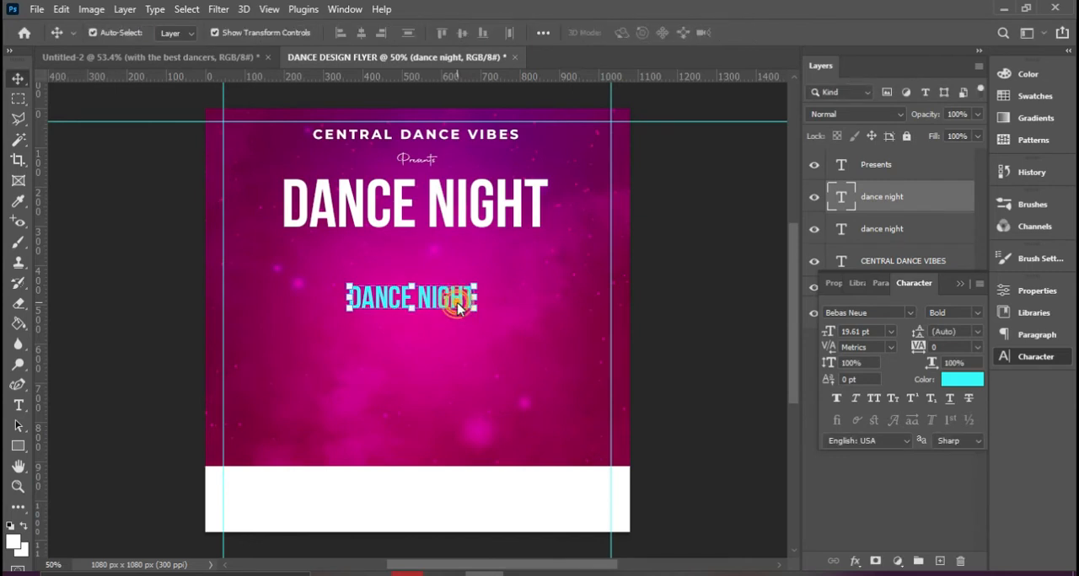
Replace the cyan copy's text with "with best dancers"
{"action": "double_click", "coordinate": [454, 300]}
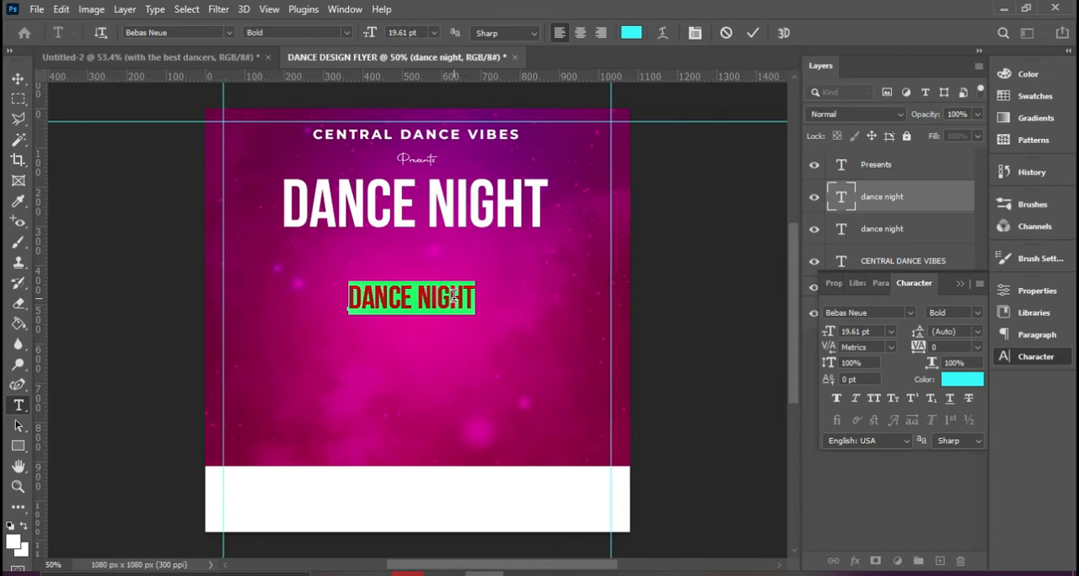
{"action": "type", "text": "with bes"}
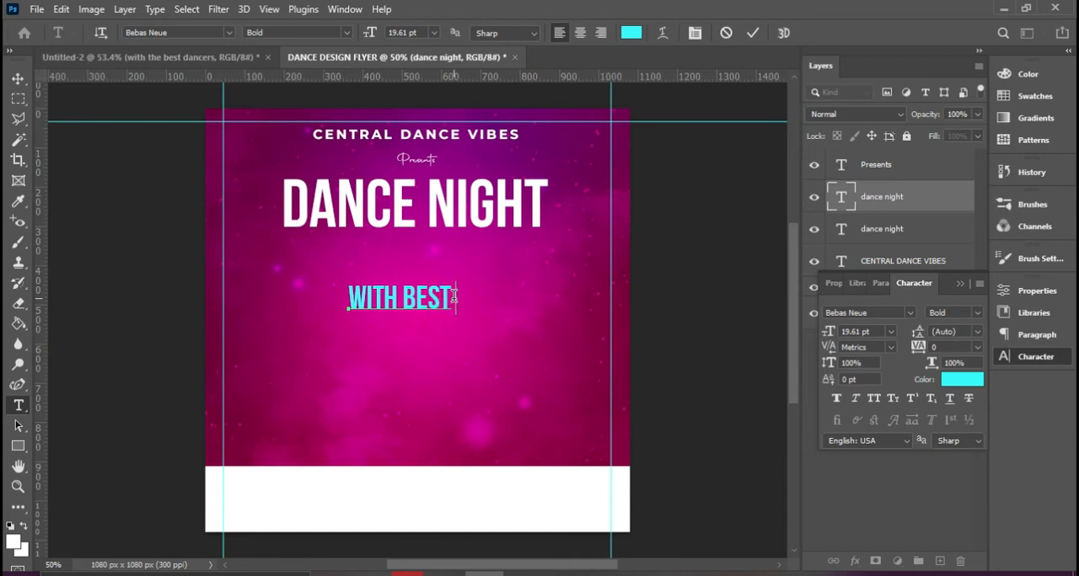
{"action": "type", "text": "t dancers"}
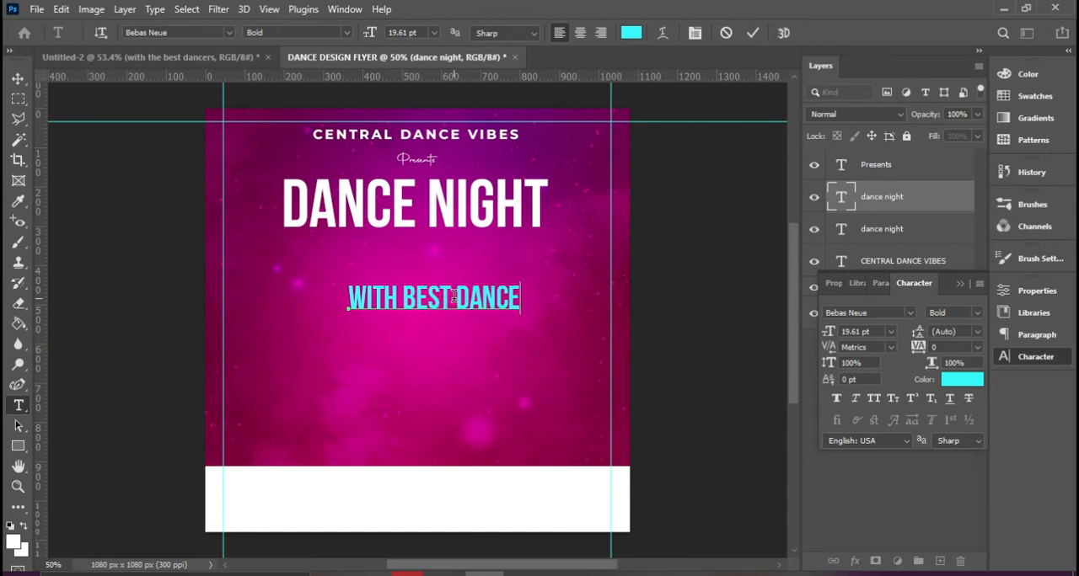
{"action": "left_click", "coordinate": [753, 32]}
{"action": "key", "text": "v"}
Check the subtitle wording in the finished Untitled-2 design and insert "THE" before "BEST" in the flyer's cyan subtitle
{"action": "left_click", "coordinate": [238, 58]}
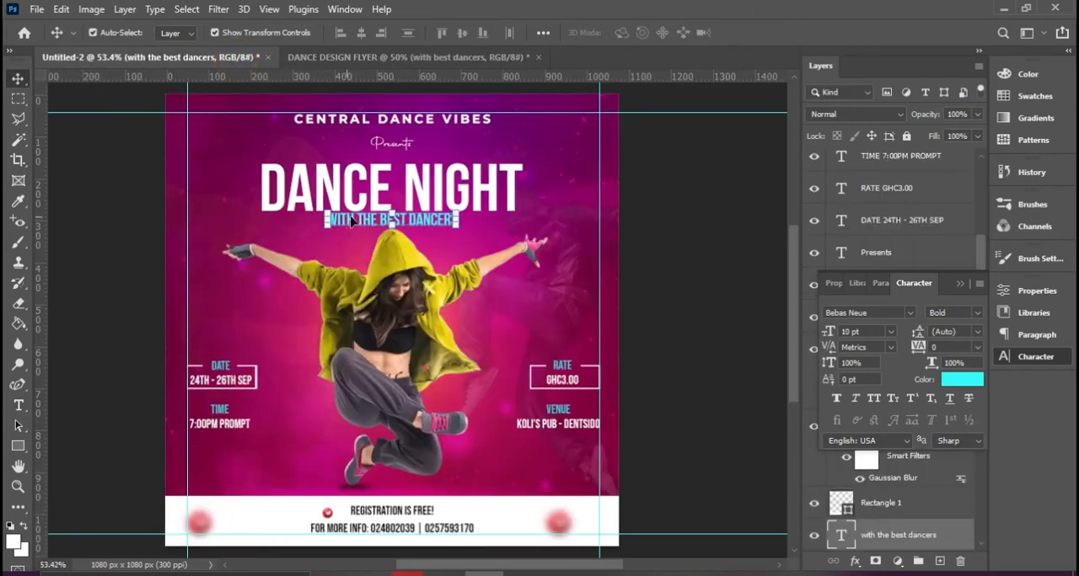
{"action": "left_click", "coordinate": [438, 57]}
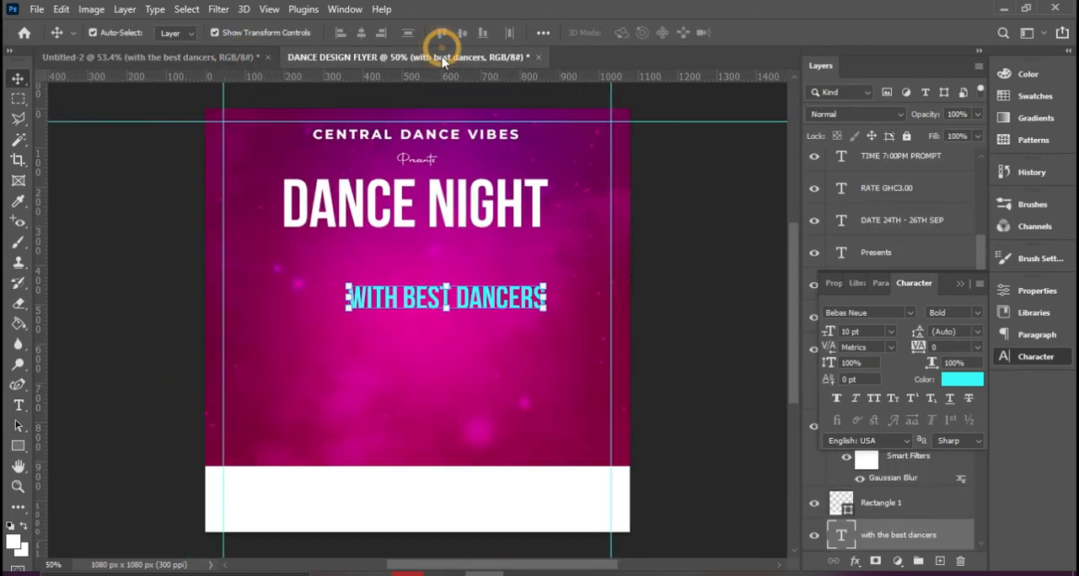
{"action": "double_click", "coordinate": [476, 310]}
{"action": "left_click", "coordinate": [403, 305]}
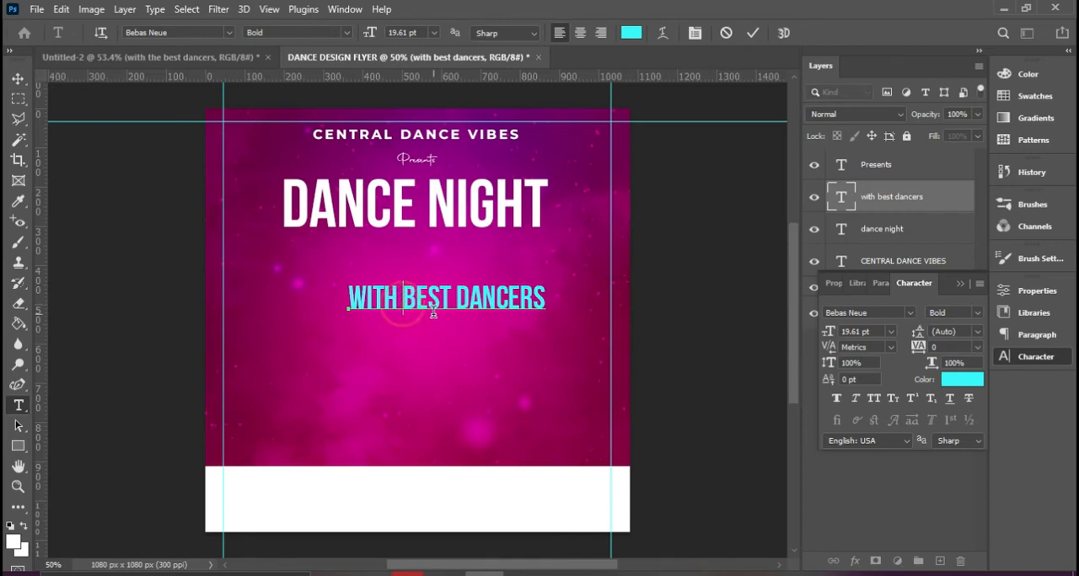
{"action": "type", "text": "THE"}
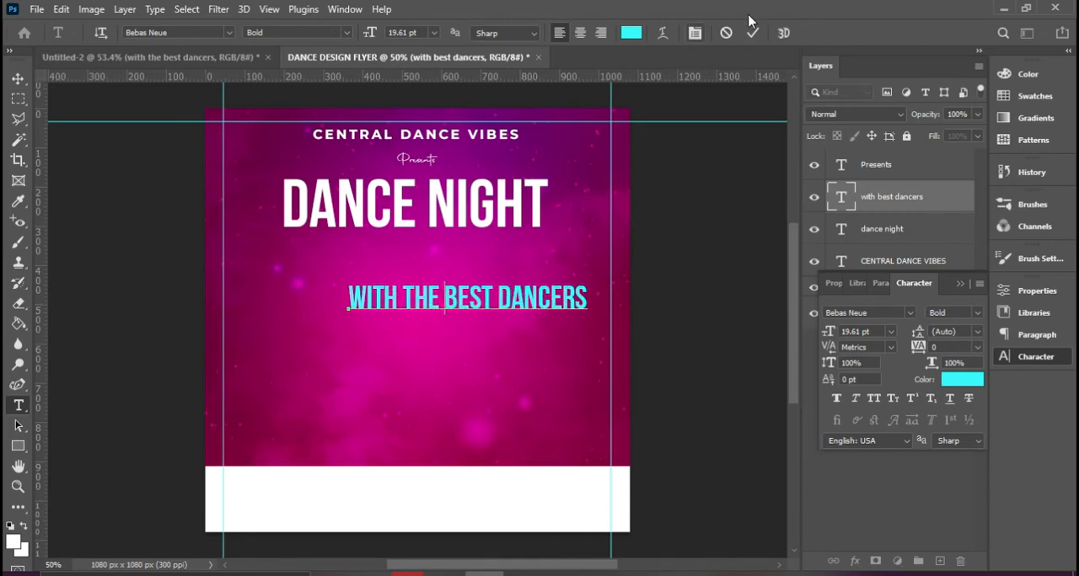
{"action": "left_click", "coordinate": [753, 34]}
{"action": "key", "text": "v"}
Scale the cyan subtitle down to about 11.78 pt and place it directly beneath the DANCE NIGHT title
{"action": "left_click_drag", "start_coordinate": [589, 285], "coordinate": [453, 244]}
{"action": "key", "text": "Return"}
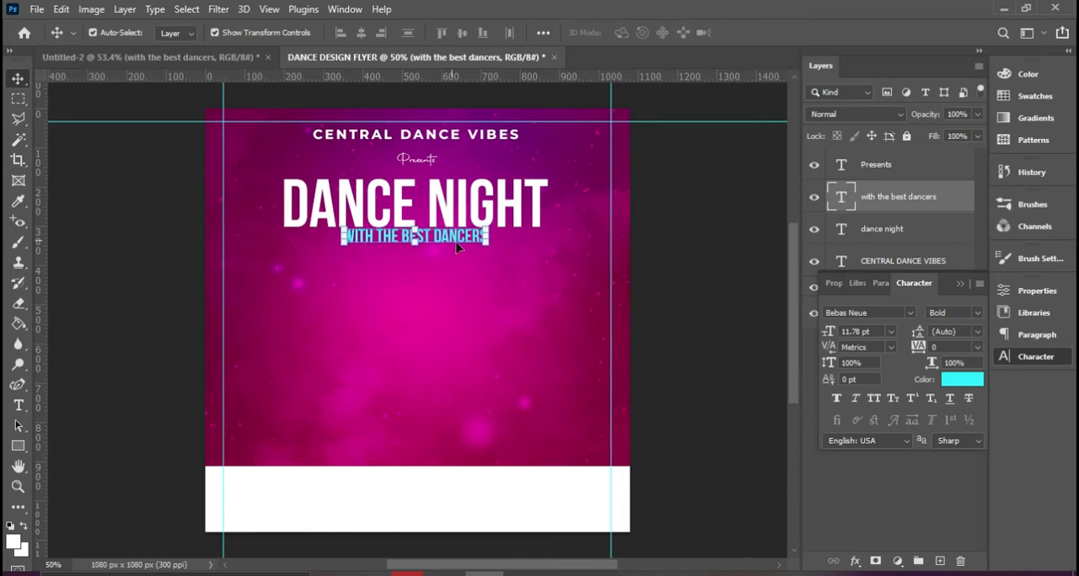
{"action": "left_click", "coordinate": [663, 271]}
{"action": "left_click", "coordinate": [469, 320]}
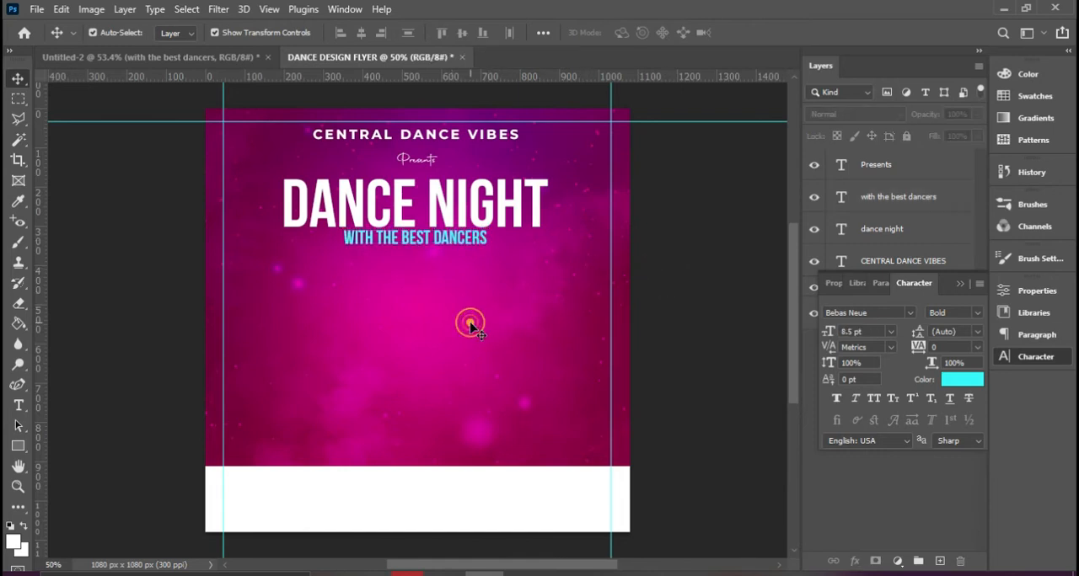
Place the dancer image as an embedded file directly above the BACKGROUNDS group
{"action": "left_click", "coordinate": [955, 284]}
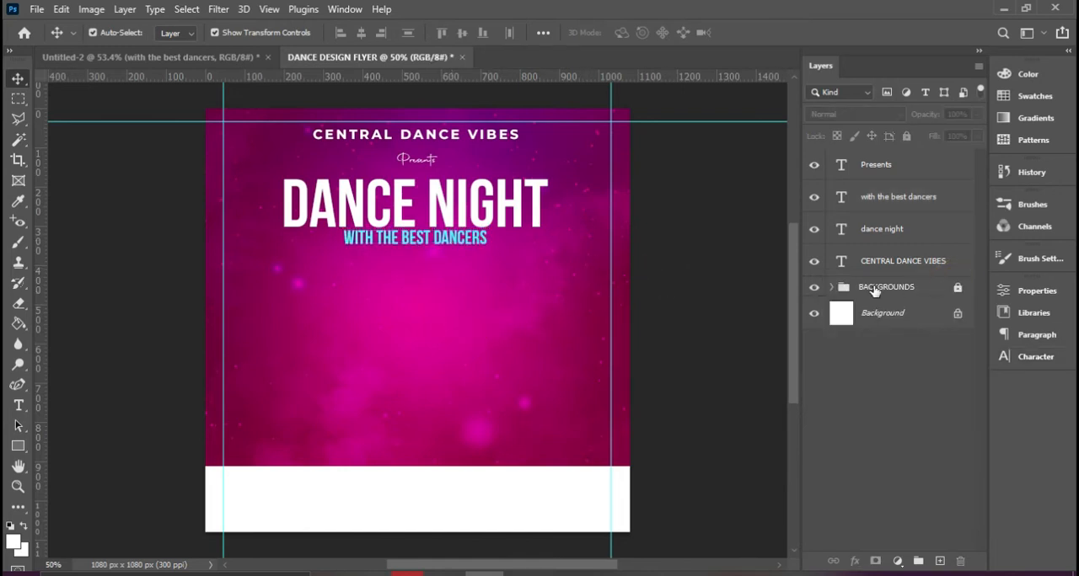
{"action": "left_click", "coordinate": [880, 289]}
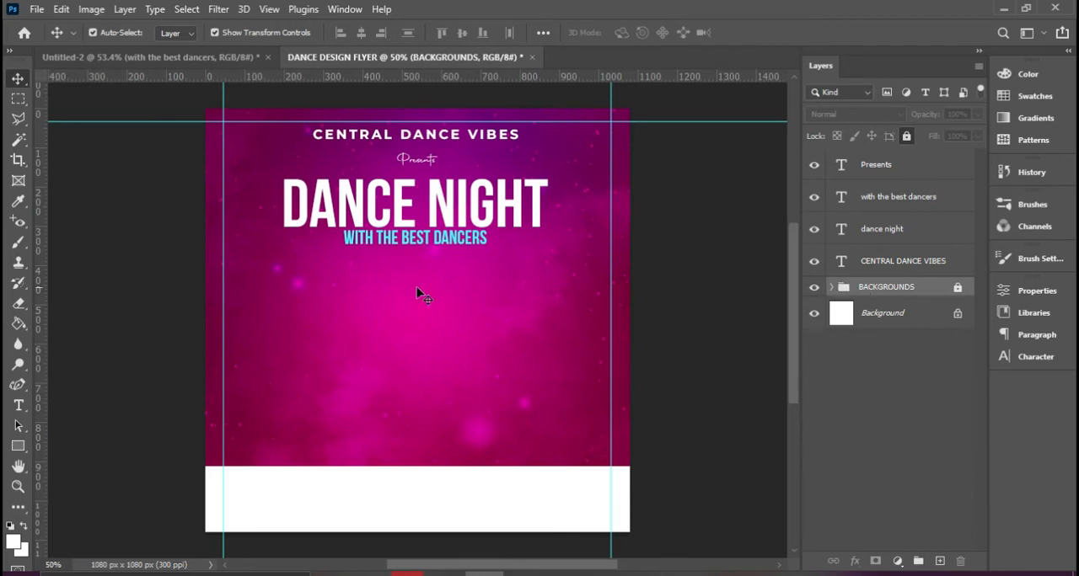
{"action": "left_click", "coordinate": [37, 8]}
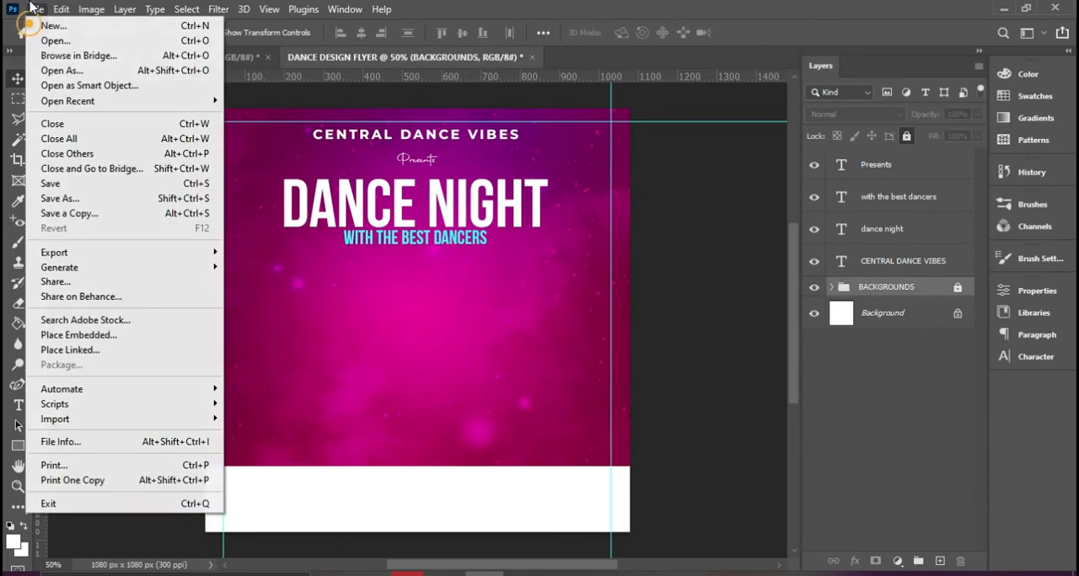
{"action": "left_click", "coordinate": [79, 335]}
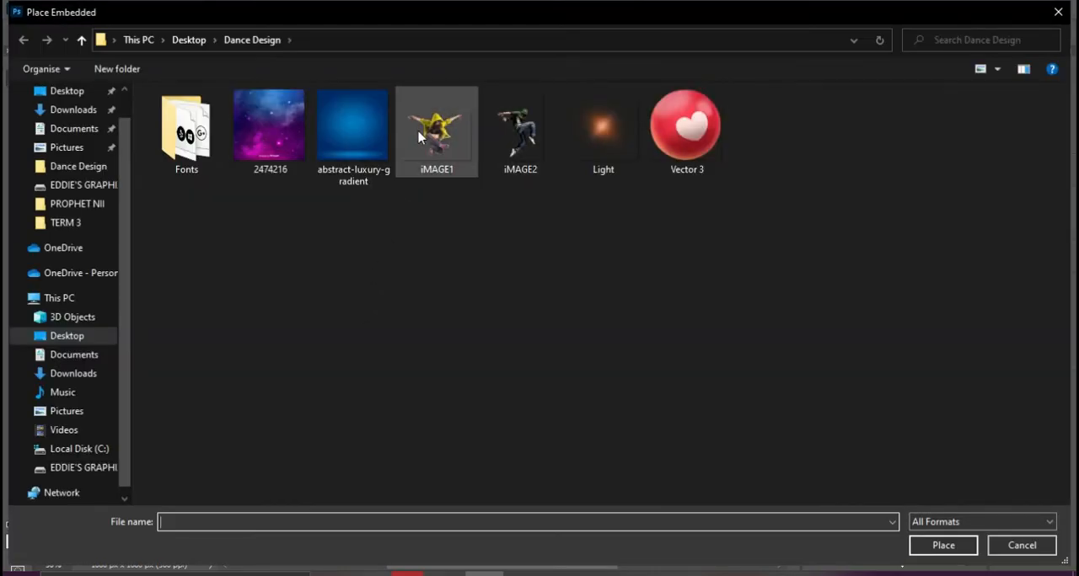
{"action": "left_click", "coordinate": [419, 138]}
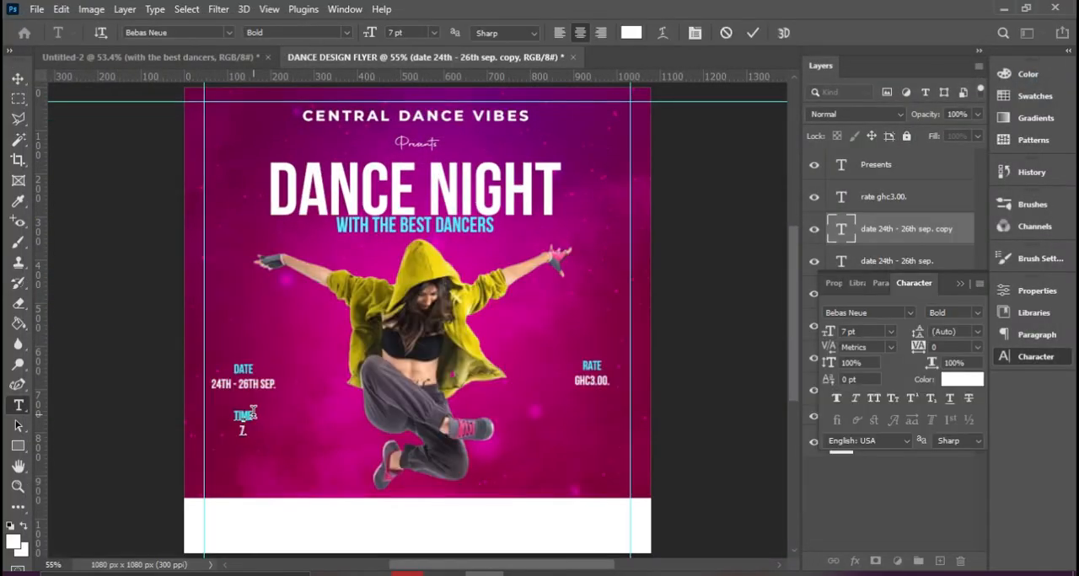
Complete the time under the TIME label as "7:00PM PROMPT"
{"action": "type", "text": ":00PM PROMPT"}
{"action": "left_click", "coordinate": [753, 33]}
{"action": "key", "text": "v"}
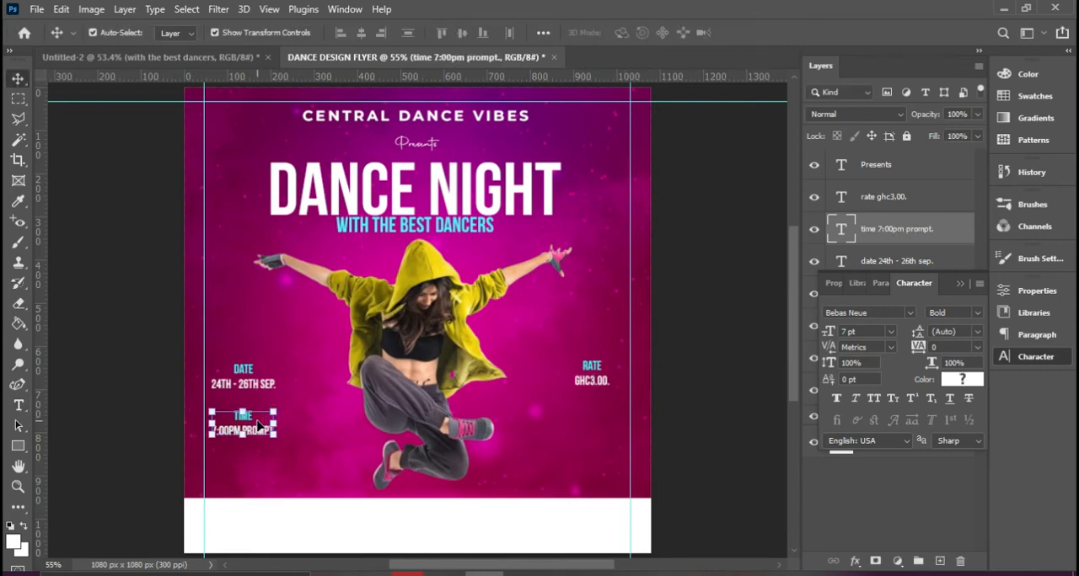
Duplicate the TIME text block, place the copy below the RATE block and change its label to "VENUE"
{"action": "key", "text": "ctrl+j"}
{"action": "left_click_drag", "start_coordinate": [261, 429], "coordinate": [605, 421]}
{"action": "double_click", "coordinate": [603, 422]}
{"action": "left_click", "coordinate": [604, 412]}
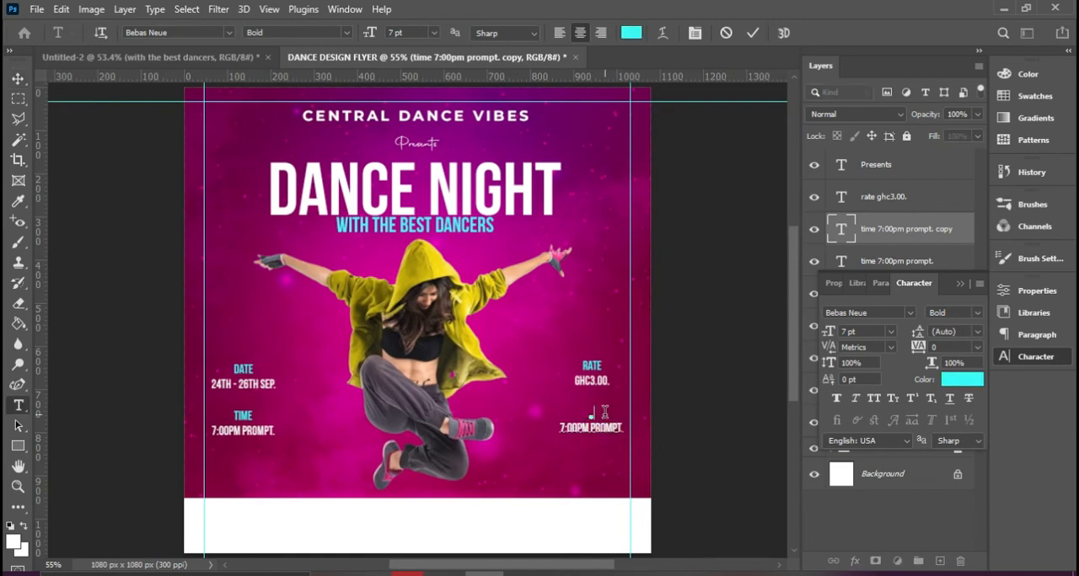
{"action": "key", "text": "Down"}
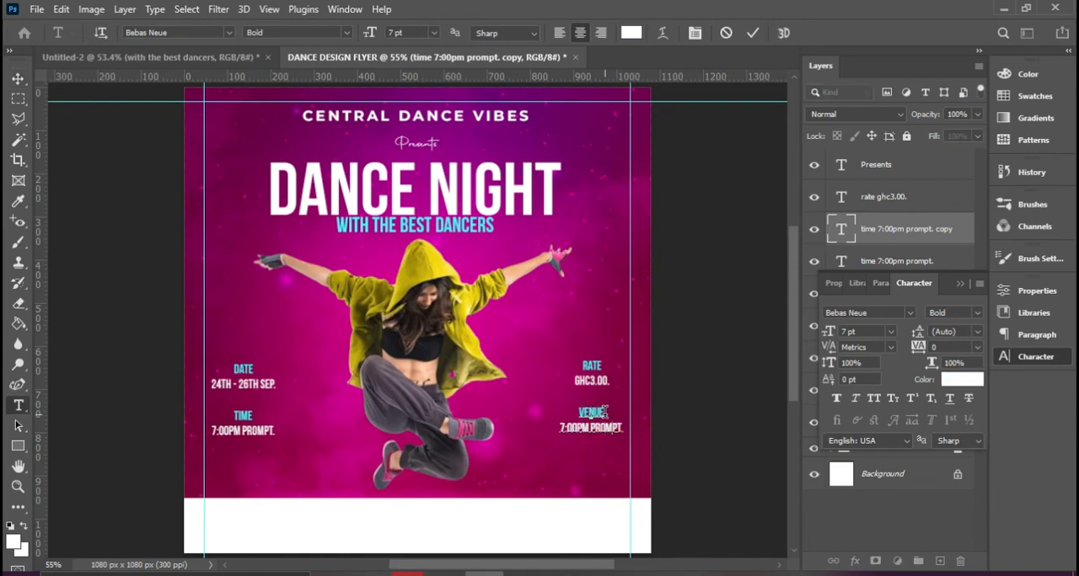
Replace the time line under VENUE with "KOLI'S PUB - DENTSIDO." and shift the block inside the right margin guide
{"action": "key", "text": "BackSpace"}
{"action": "key", "text": "BackSpace"}
{"action": "key", "text": "BackSpace"}
{"action": "key", "text": "BackSpace"}
{"action": "key", "text": "BackSpace"}
{"action": "key", "text": "BackSpace"}
{"action": "key", "text": "BackSpace"}
{"action": "key", "text": "BackSpace"}
{"action": "key", "text": "BackSpace"}
{"action": "type", "text": "- DEN"}
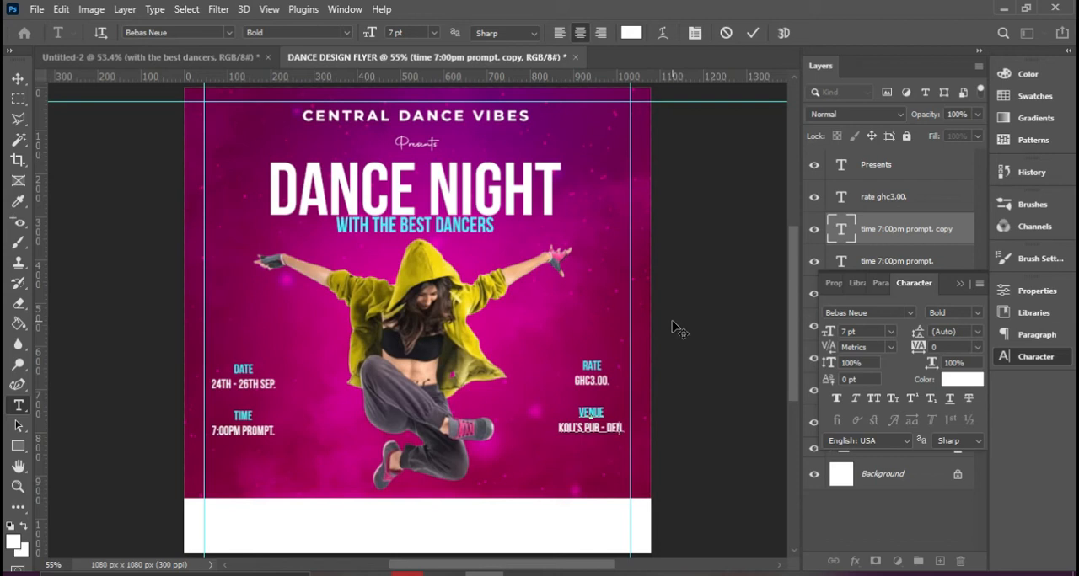
{"action": "type", "text": "TSINO"}
{"action": "left_click", "coordinate": [752, 32]}
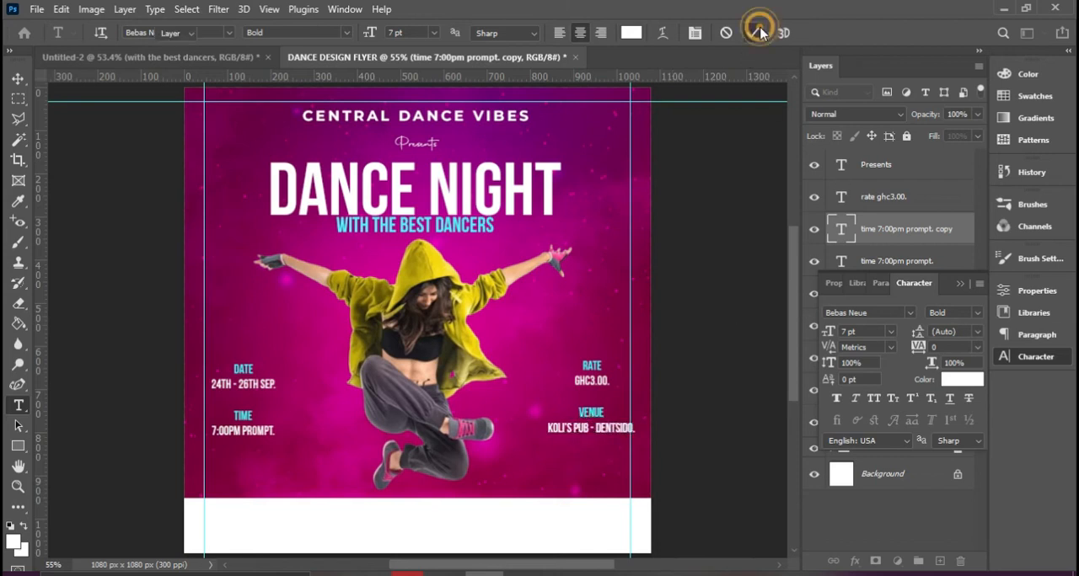
{"action": "key", "text": "v"}
{"action": "left_click_drag", "start_coordinate": [614, 426], "coordinate": [603, 426]}
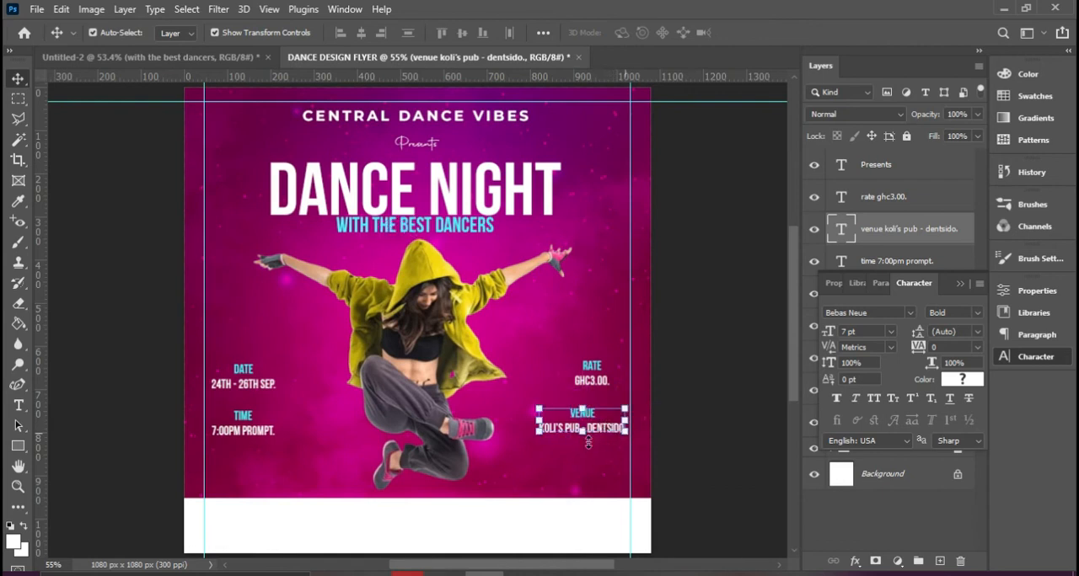
Align the rate and venue text layers by their horizontal centers and nudge both right up to the right margin guide
{"action": "left_click", "coordinate": [959, 284]}
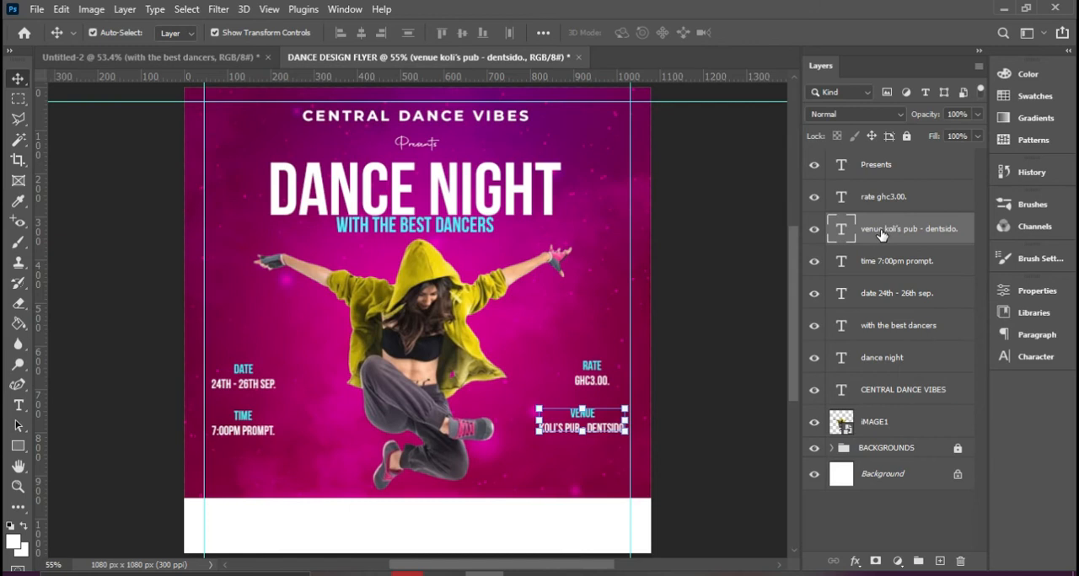
{"action": "left_click", "coordinate": [885, 200], "text": "ctrl"}
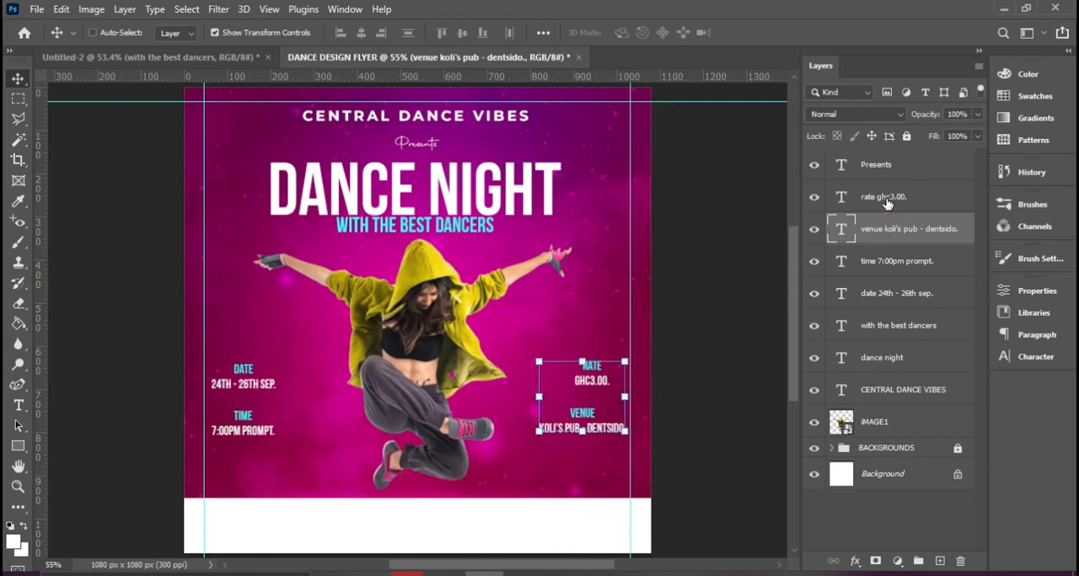
{"action": "left_click", "coordinate": [362, 33]}
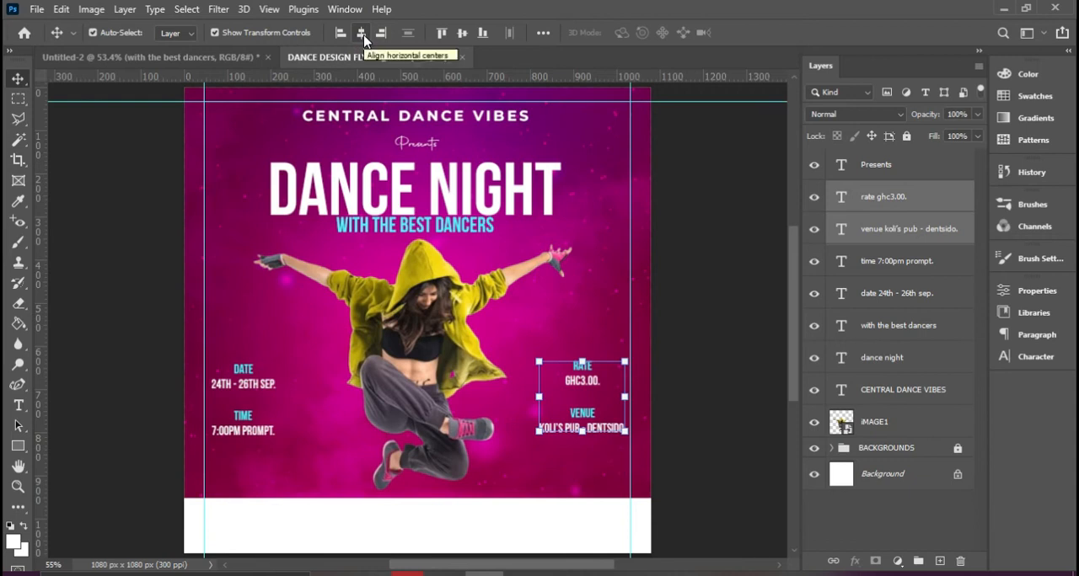
{"action": "key", "text": "Right"}
{"action": "key", "text": "Right"}
{"action": "key", "text": "Right"}
{"action": "key", "text": "Right"}
{"action": "key", "text": "Right"}
{"action": "key", "text": "Right"}
{"action": "key", "text": "Right"}
{"action": "key", "text": "Right"}
{"action": "key", "text": "Right"}
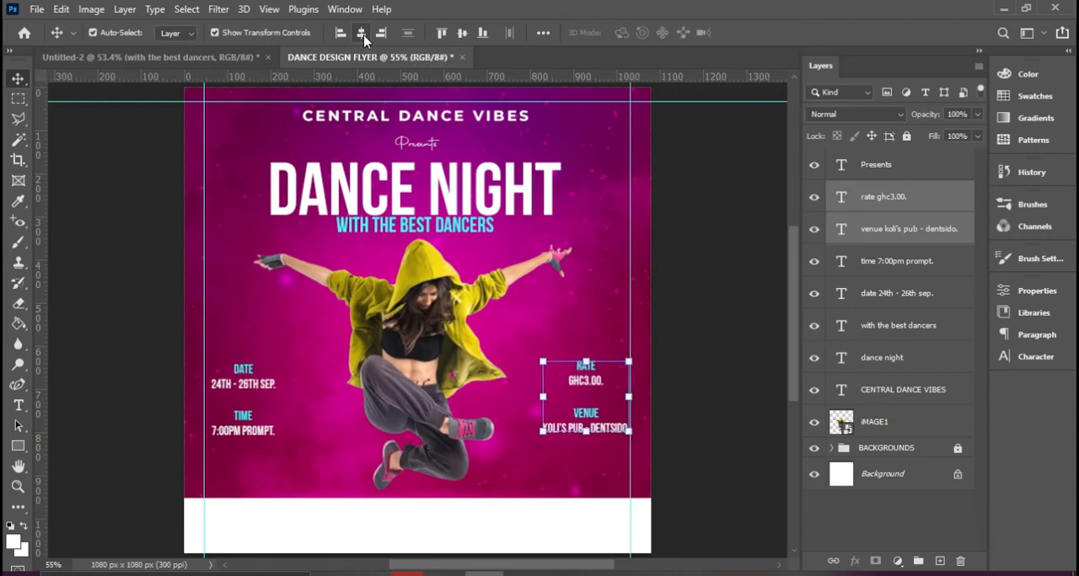
Align the time and date text layers by their horizontal centers and nudge both left to the left margin guide
{"action": "left_click", "coordinate": [893, 265]}
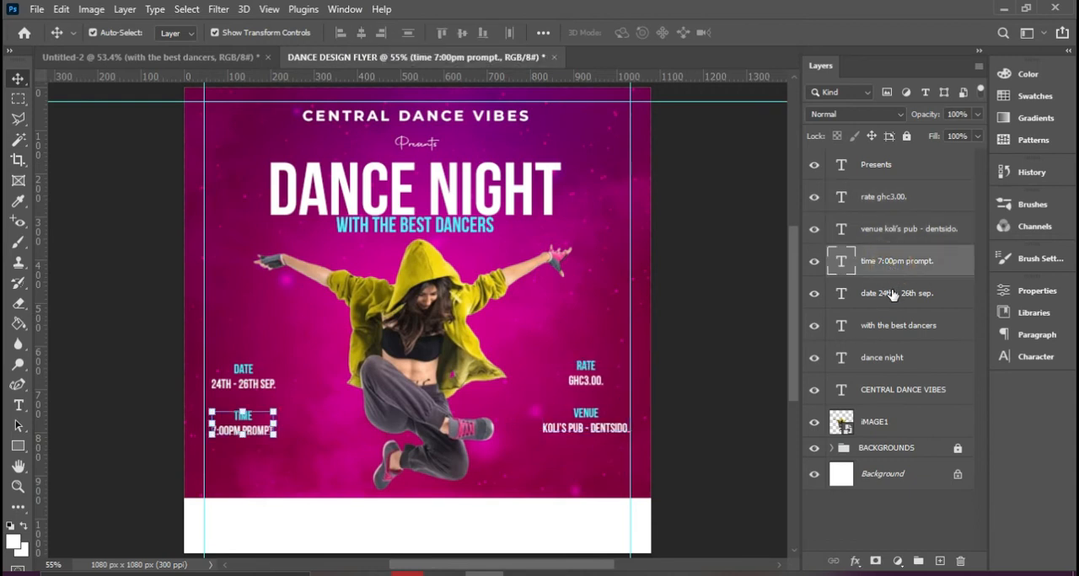
{"action": "left_click", "coordinate": [887, 297], "text": "shift"}
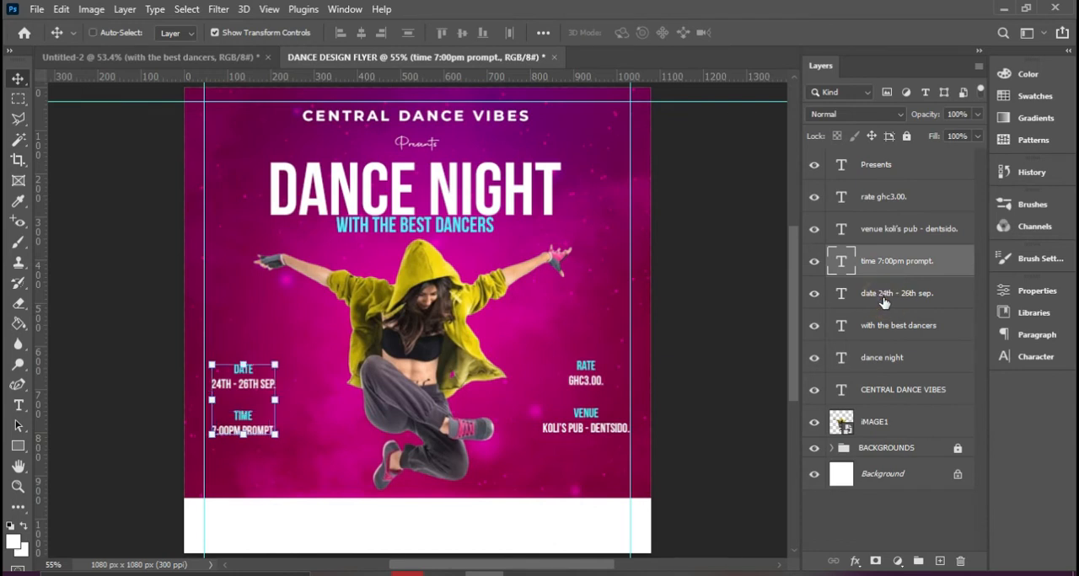
{"action": "left_click", "coordinate": [358, 33]}
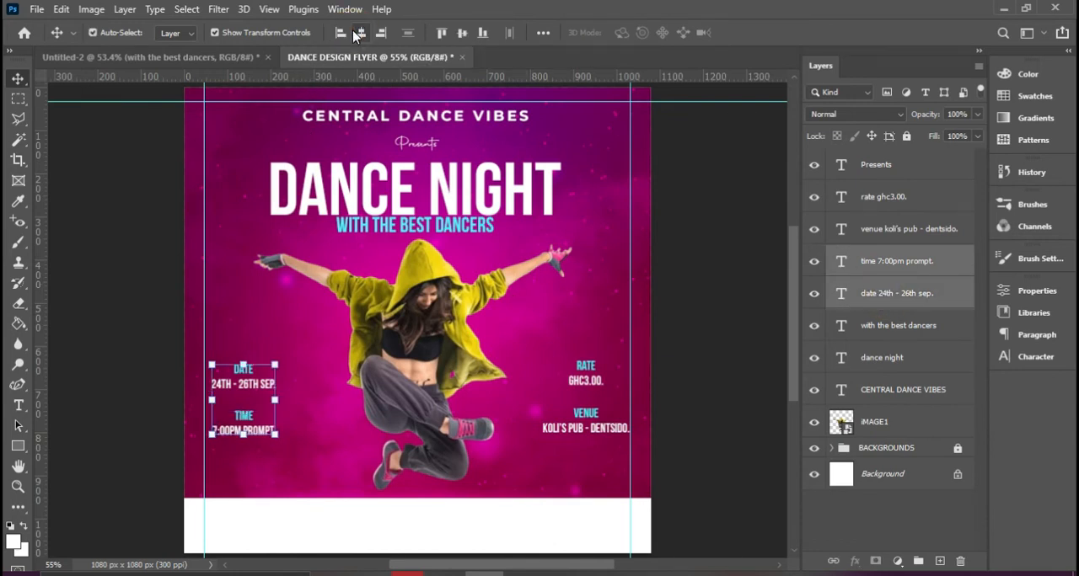
{"action": "key", "text": "Left"}
{"action": "key", "text": "Left"}
{"action": "key", "text": "Left"}
{"action": "key", "text": "Left"}
{"action": "key", "text": "Left"}
{"action": "key", "text": "Left"}
{"action": "key", "text": "Left"}
{"action": "key", "text": "Left"}
{"action": "key", "text": "Left"}
{"action": "key", "text": "Left"}
{"action": "key", "text": "Left"}
{"action": "key", "text": "Left"}
{"action": "key", "text": "Left"}
{"action": "key", "text": "Left"}
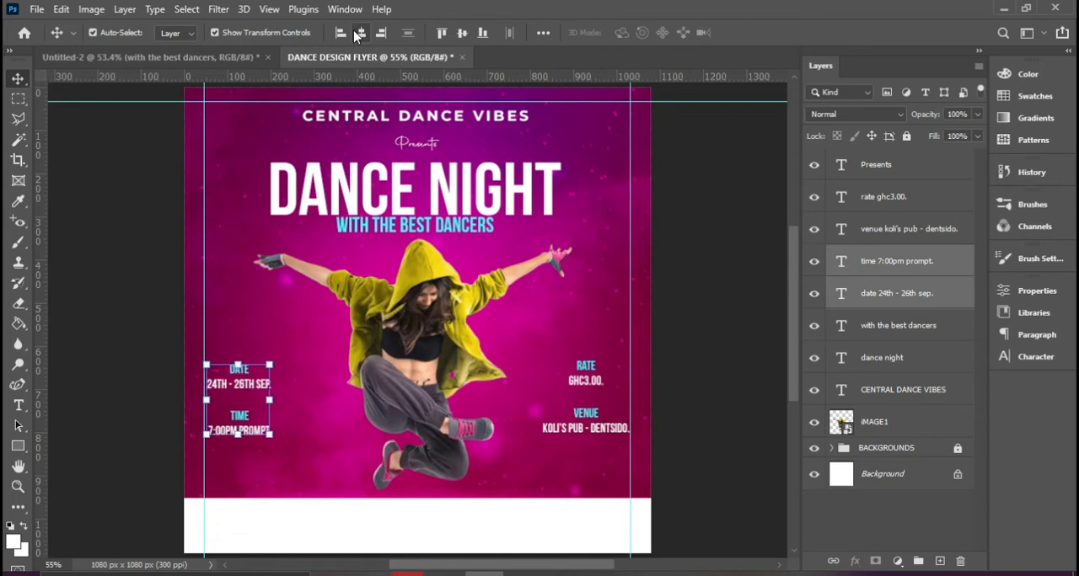
Align the time and venue text layers by their vertical centers
{"action": "left_click", "coordinate": [895, 264]}
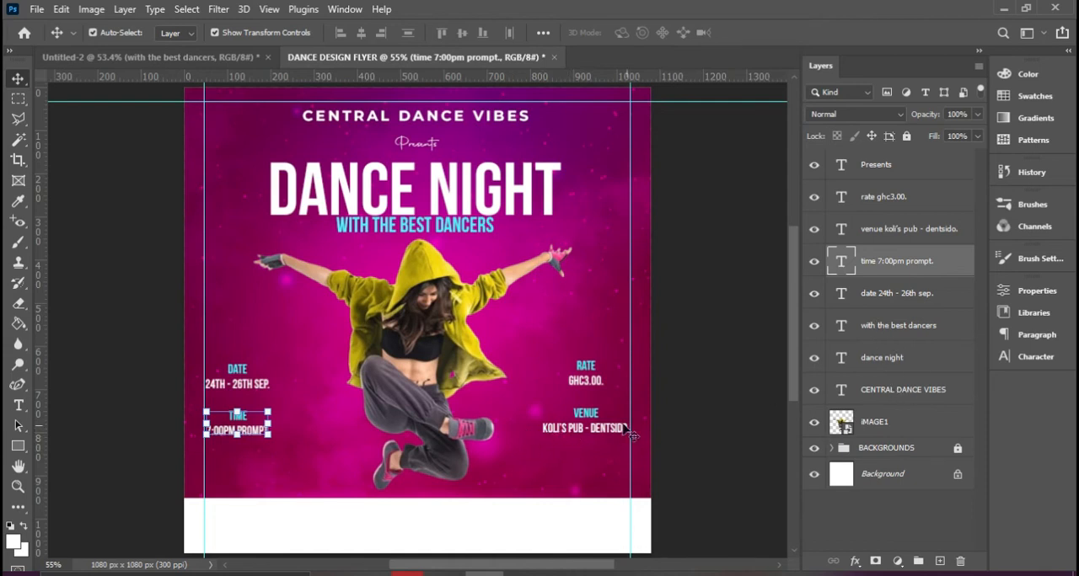
{"action": "left_click", "coordinate": [893, 231], "text": "shift"}
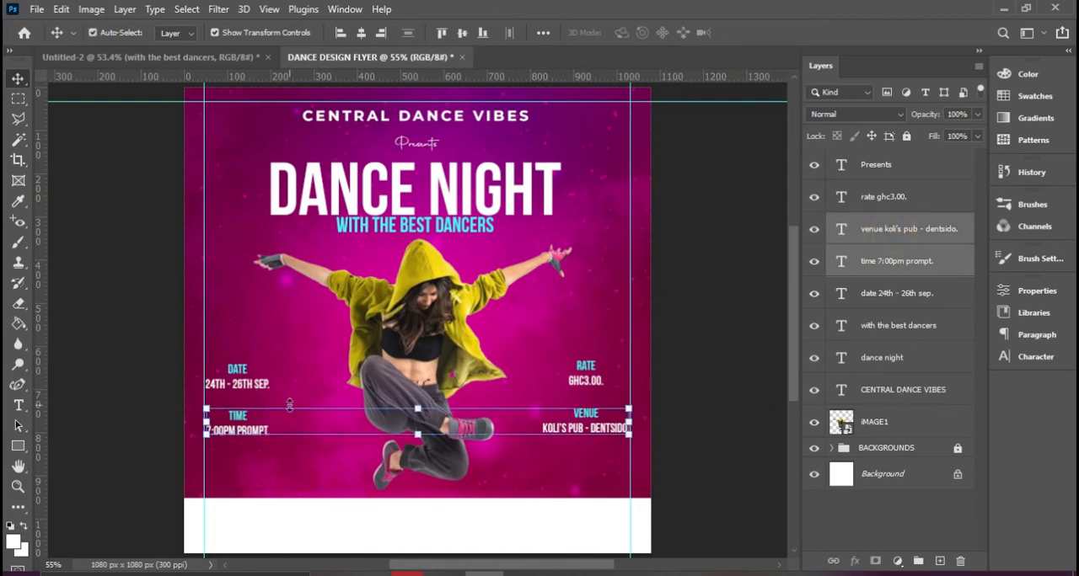
{"action": "left_click", "coordinate": [462, 33]}
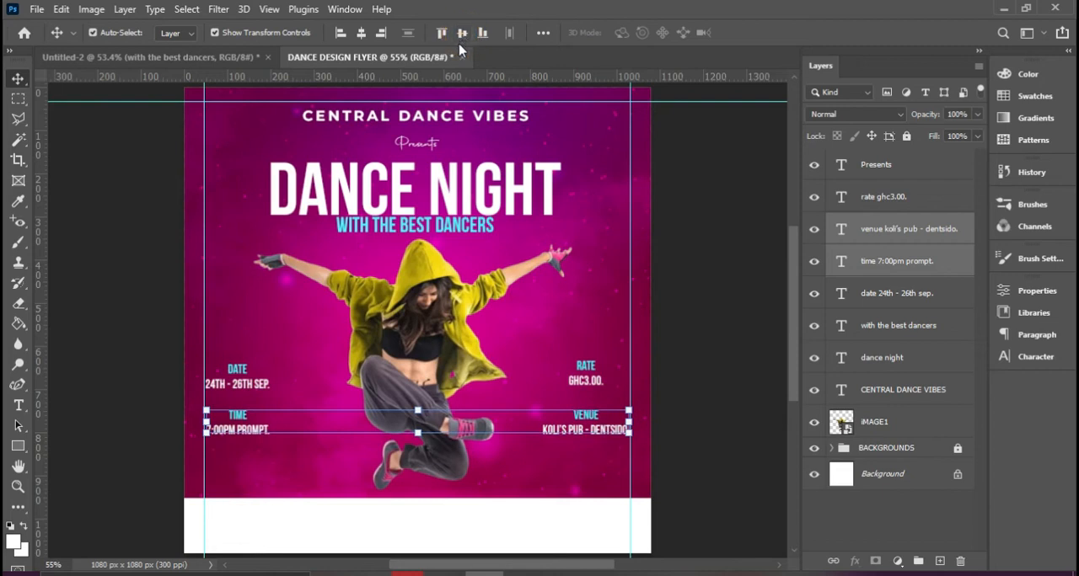
Align the rate and date text layers by their vertical centers, undoing the mistaken horizontal centering, and deselect them
{"action": "left_click", "coordinate": [891, 202]}
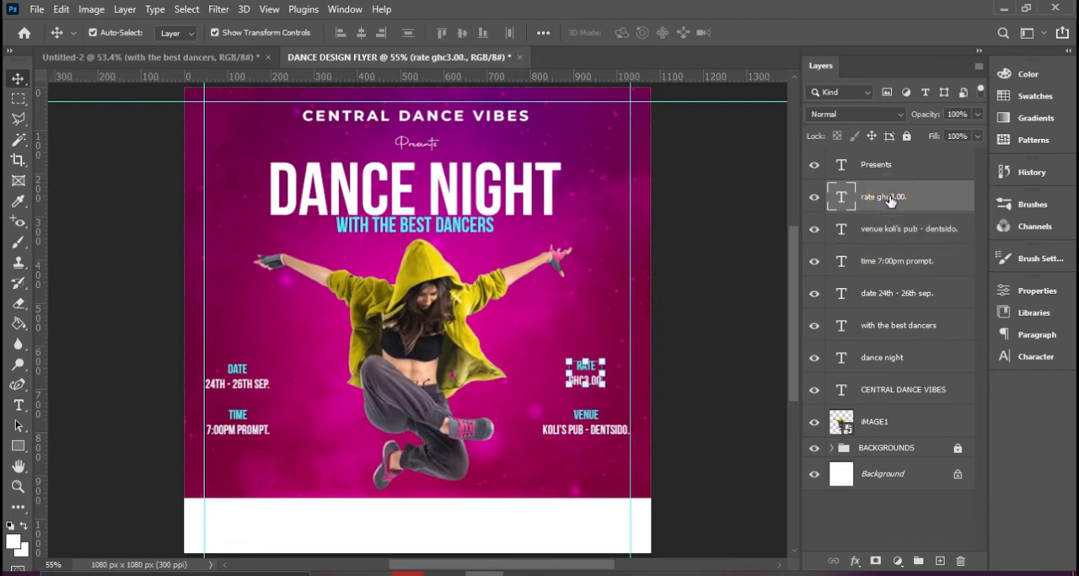
{"action": "left_click", "coordinate": [892, 303], "text": "ctrl"}
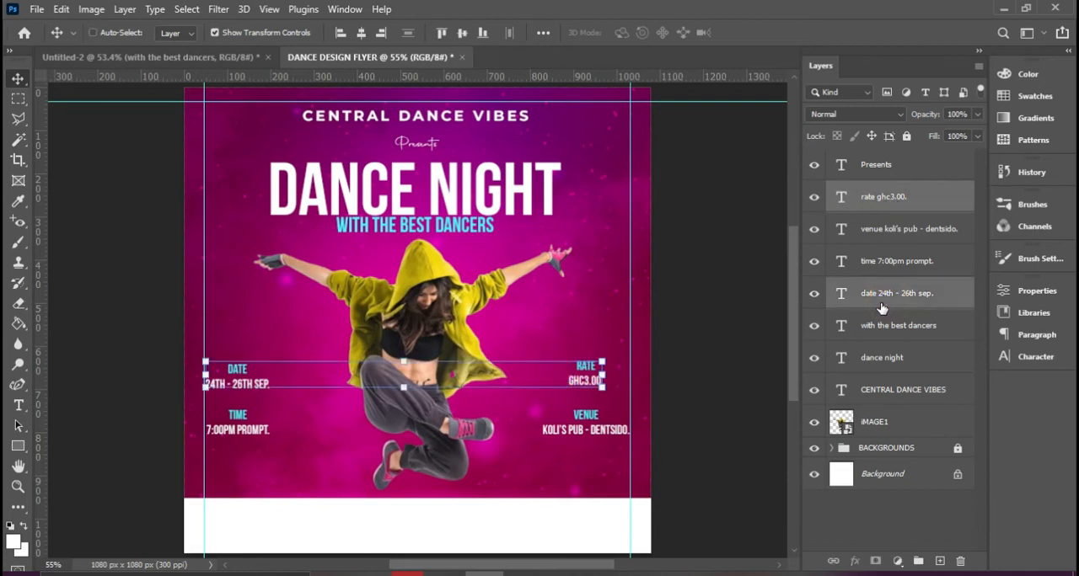
{"action": "left_click", "coordinate": [361, 33]}
{"action": "key", "text": "ctrl+z"}
{"action": "left_click", "coordinate": [464, 32]}
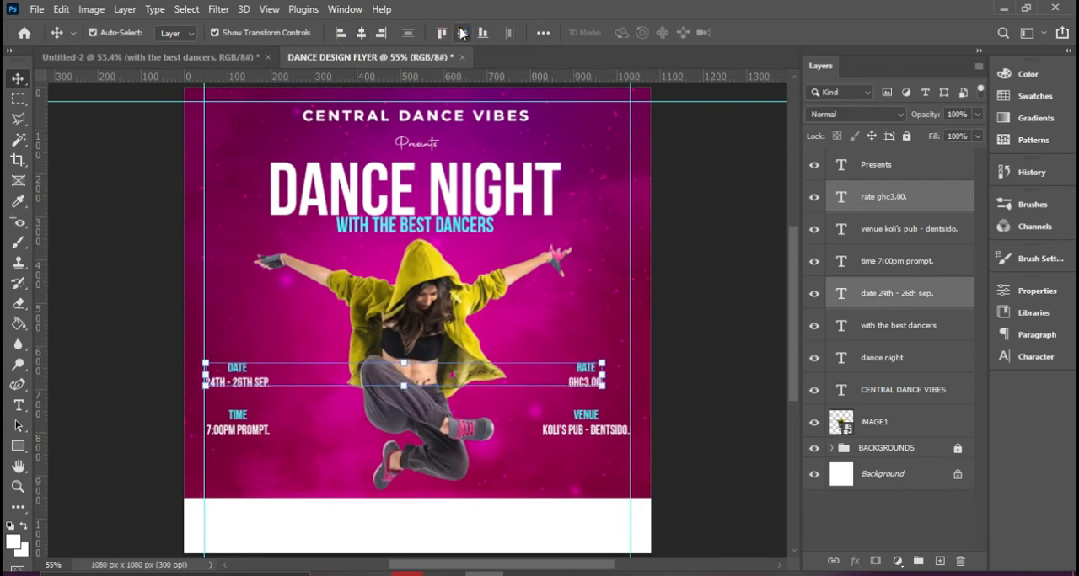
{"action": "left_click", "coordinate": [699, 403]}
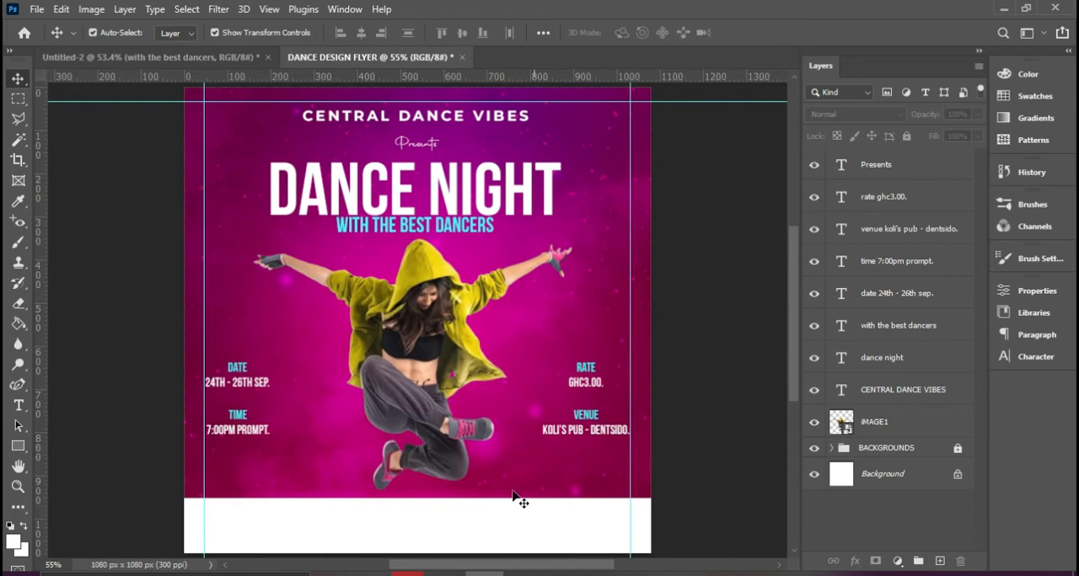
Check the date frame in the finished Untitled-2 design and draw a rectangle about 165 x 87 px over the flyer's DATE block
{"action": "left_click", "coordinate": [233, 58]}
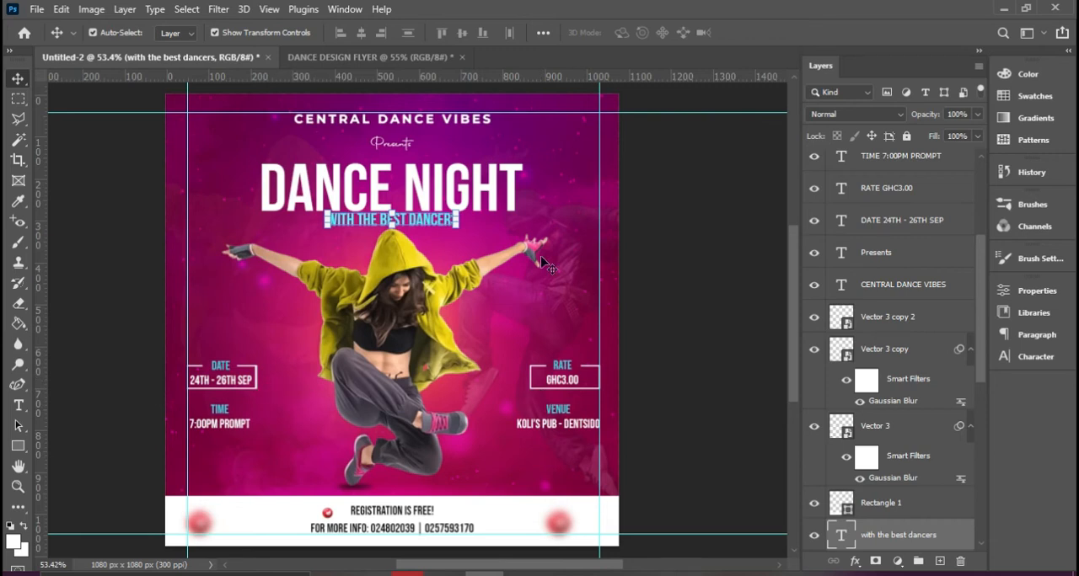
{"action": "left_click", "coordinate": [375, 57]}
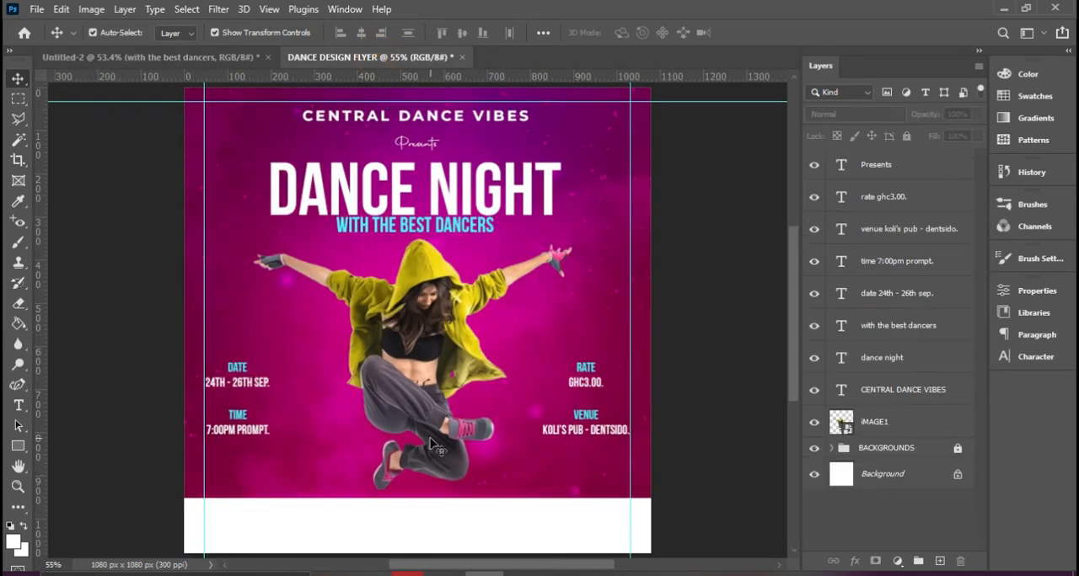
{"action": "left_click", "coordinate": [18, 445]}
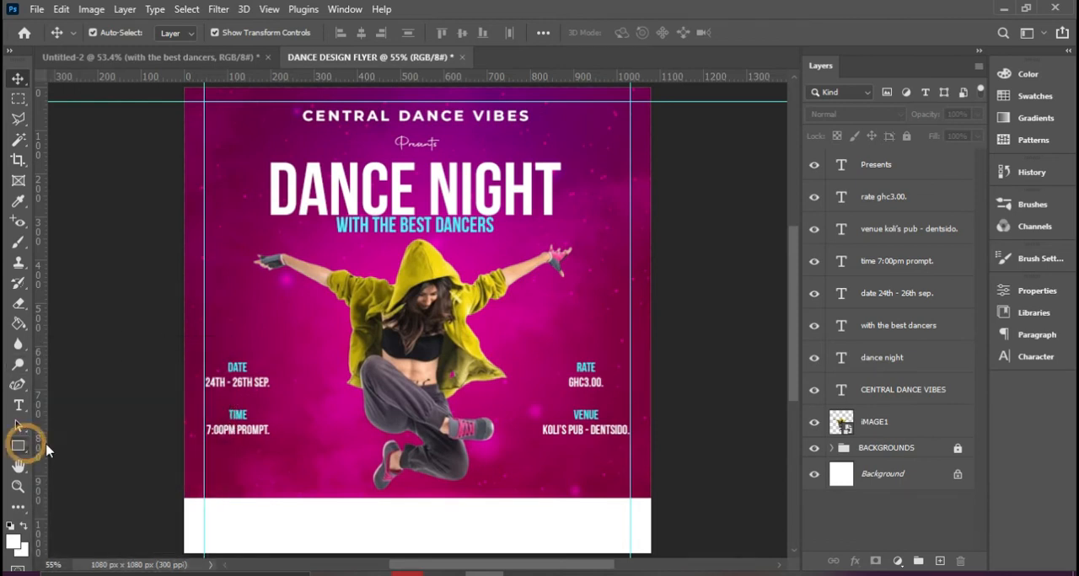
{"action": "left_click", "coordinate": [874, 201]}
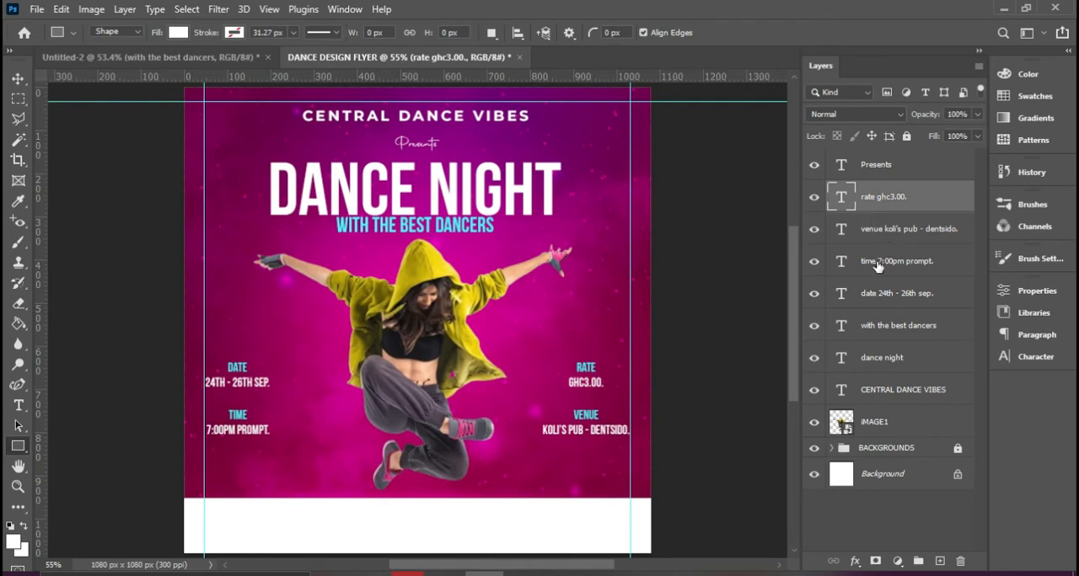
{"action": "left_click", "coordinate": [881, 295]}
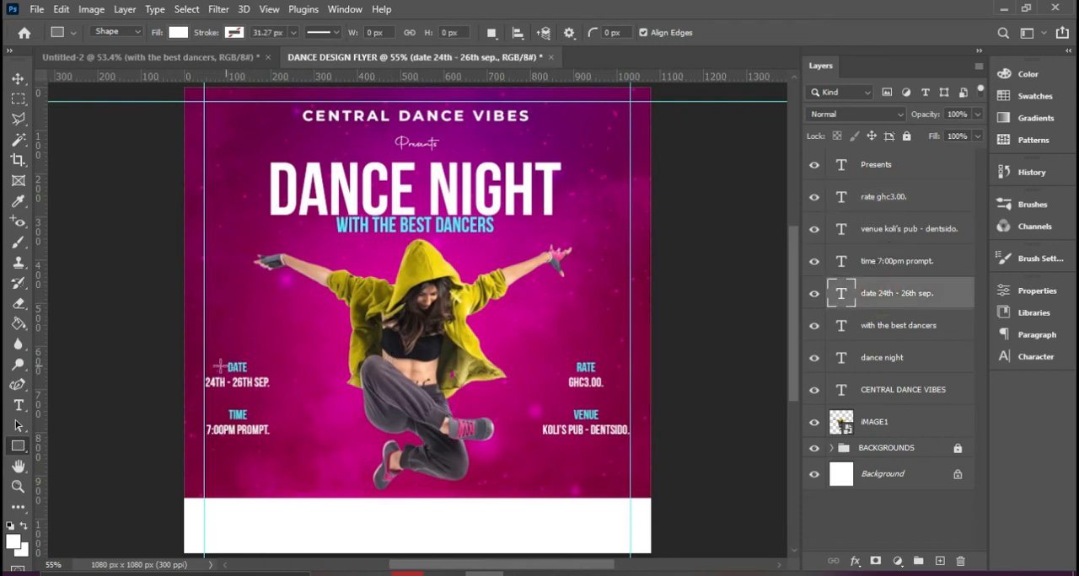
{"action": "left_click_drag", "start_coordinate": [189, 347], "coordinate": [276, 390]}
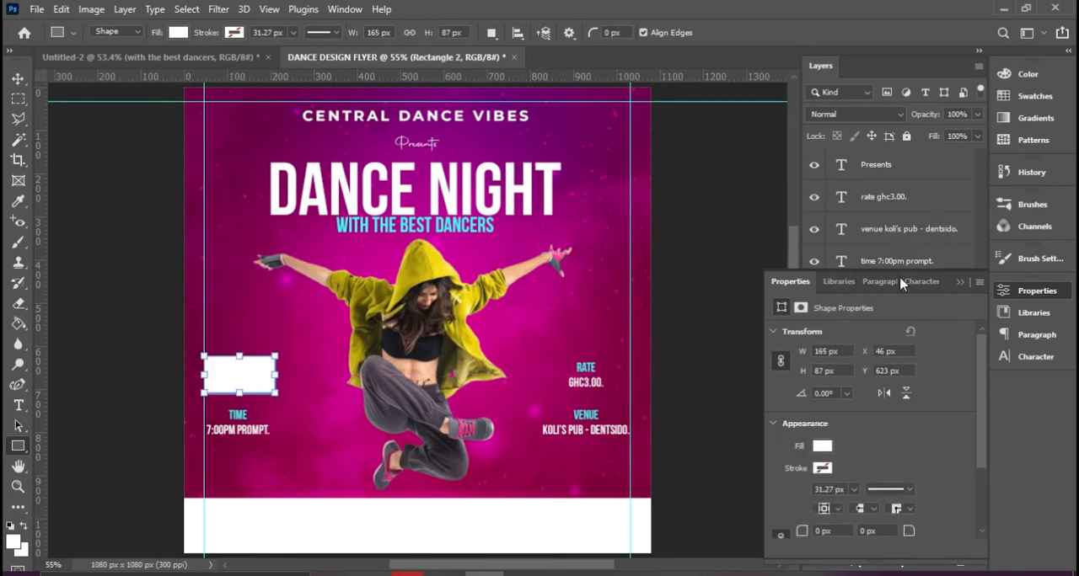
Move the rectangle layer beneath the date text layer and lower its top edge to make it about 68 px high
{"action": "left_click", "coordinate": [959, 281]}
{"action": "left_click_drag", "start_coordinate": [931, 293], "coordinate": [902, 328]}
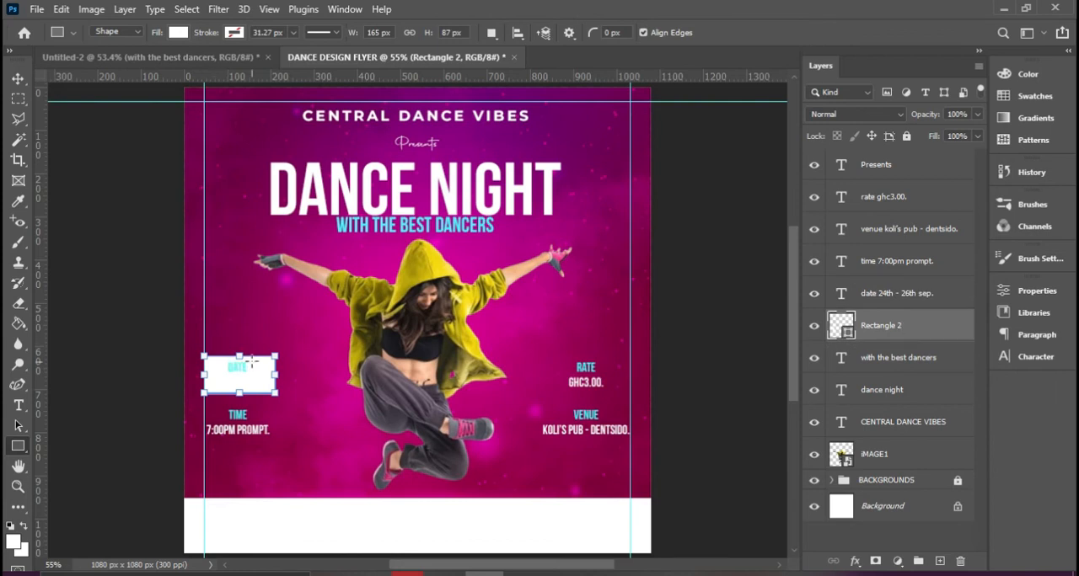
{"action": "left_click_drag", "start_coordinate": [239, 354], "coordinate": [240, 364]}
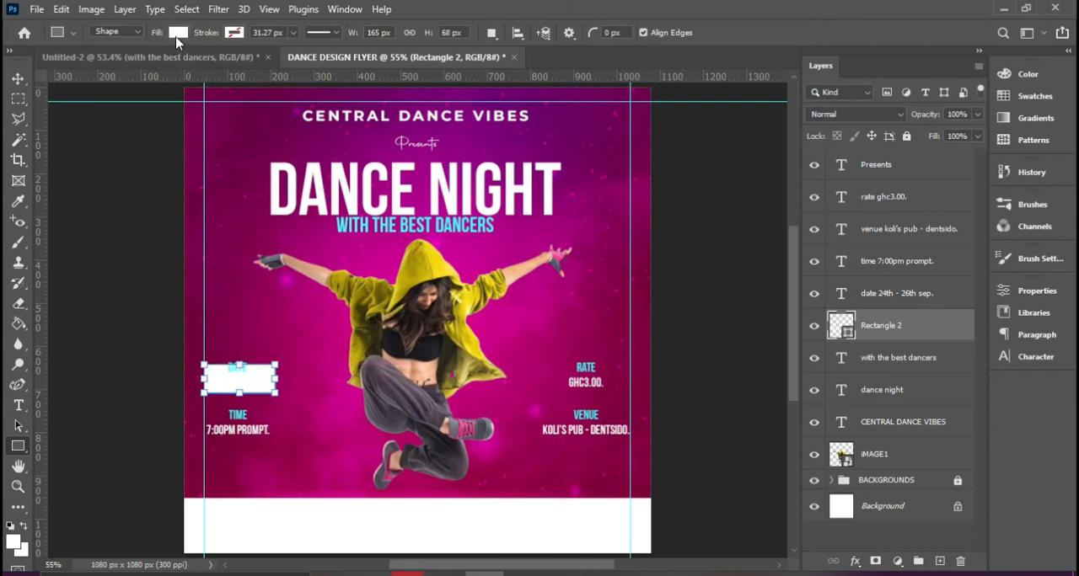
Remove the date rectangle's fill, give it a white 3 px stroke, and deselect it
{"action": "left_click", "coordinate": [178, 33]}
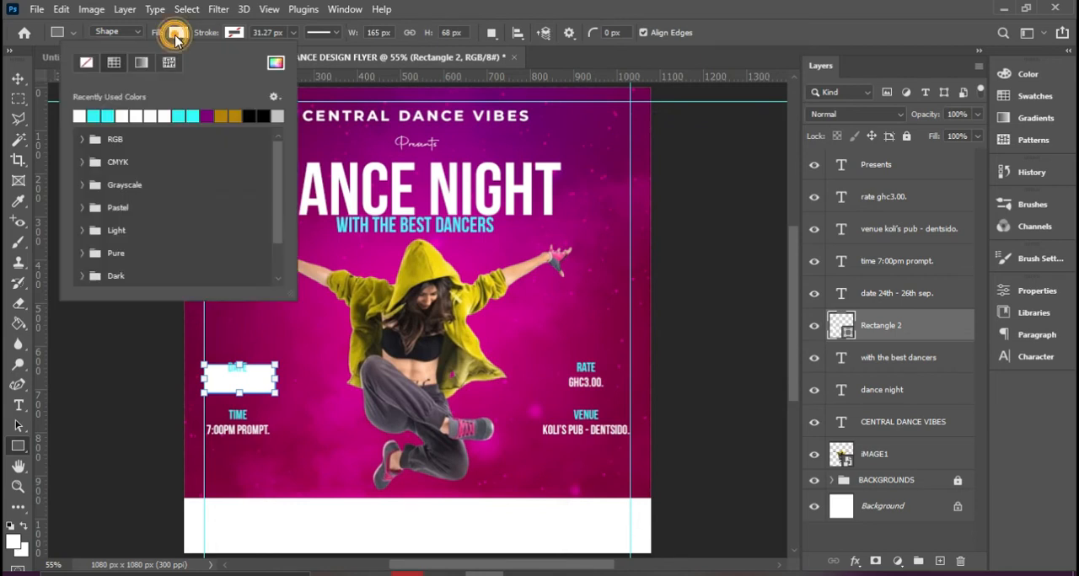
{"action": "left_click", "coordinate": [87, 63]}
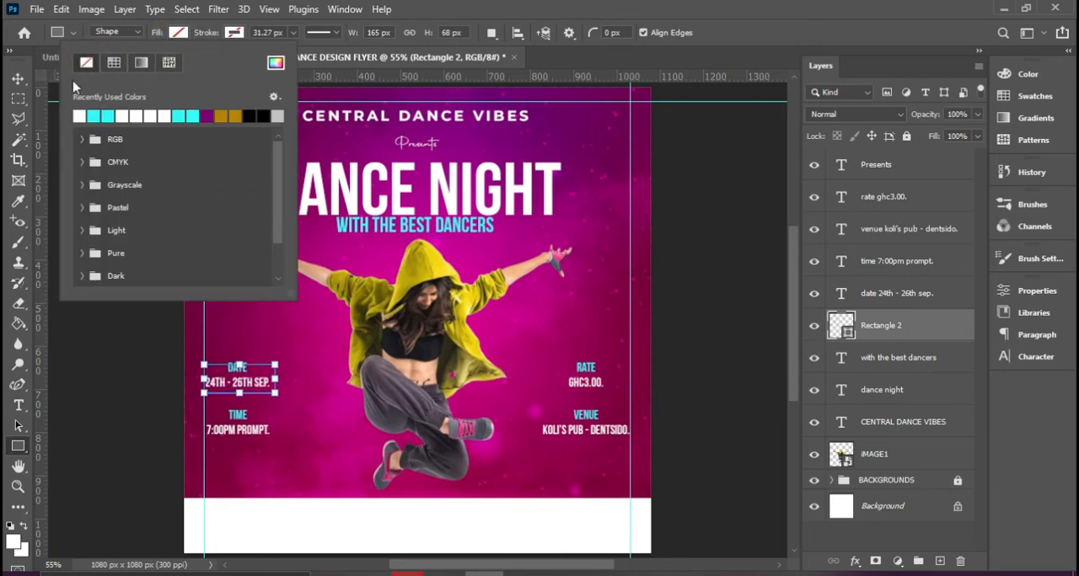
{"action": "left_click", "coordinate": [235, 37]}
{"action": "left_click", "coordinate": [235, 37]}
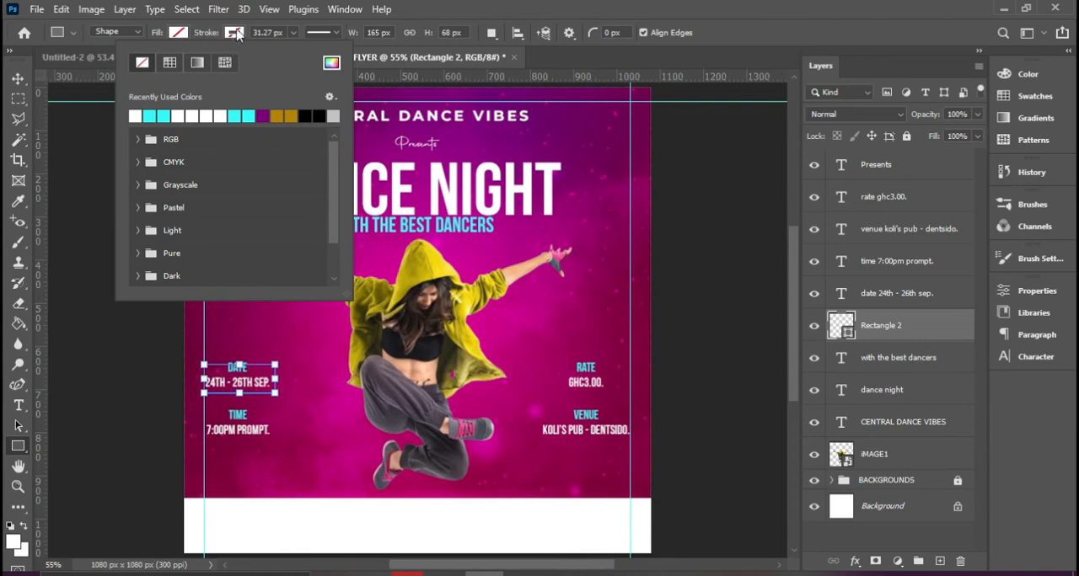
{"action": "left_click", "coordinate": [135, 116]}
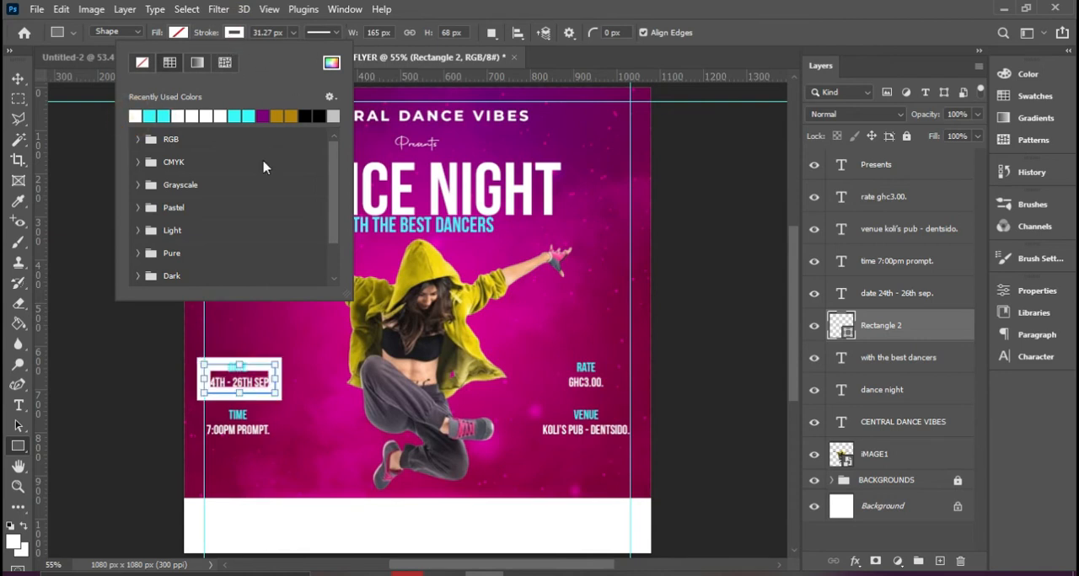
{"action": "left_click", "coordinate": [291, 33]}
{"action": "left_click_drag", "start_coordinate": [290, 50], "coordinate": [229, 49]}
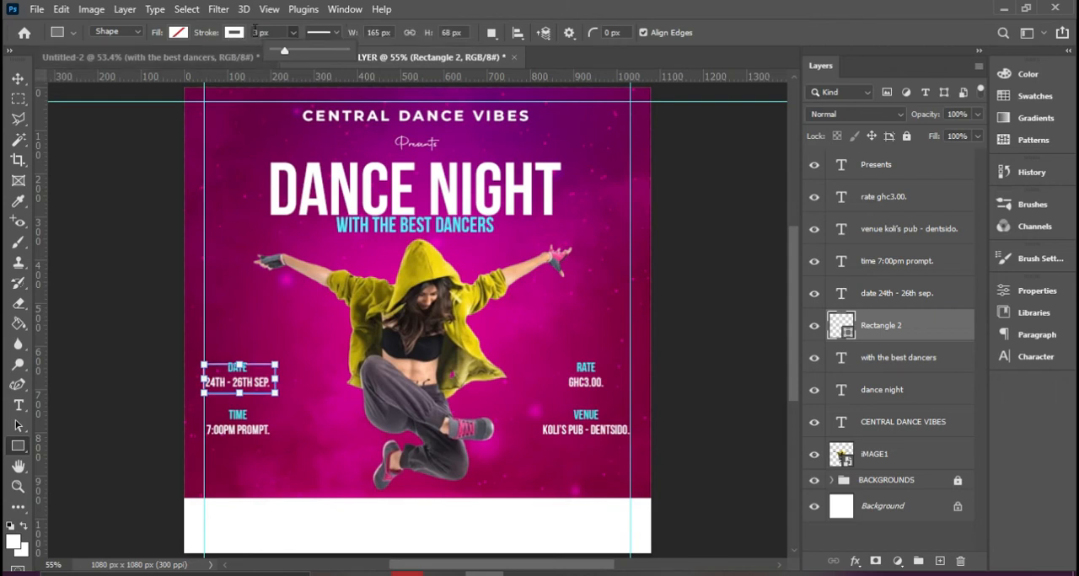
{"action": "left_click", "coordinate": [18, 78]}
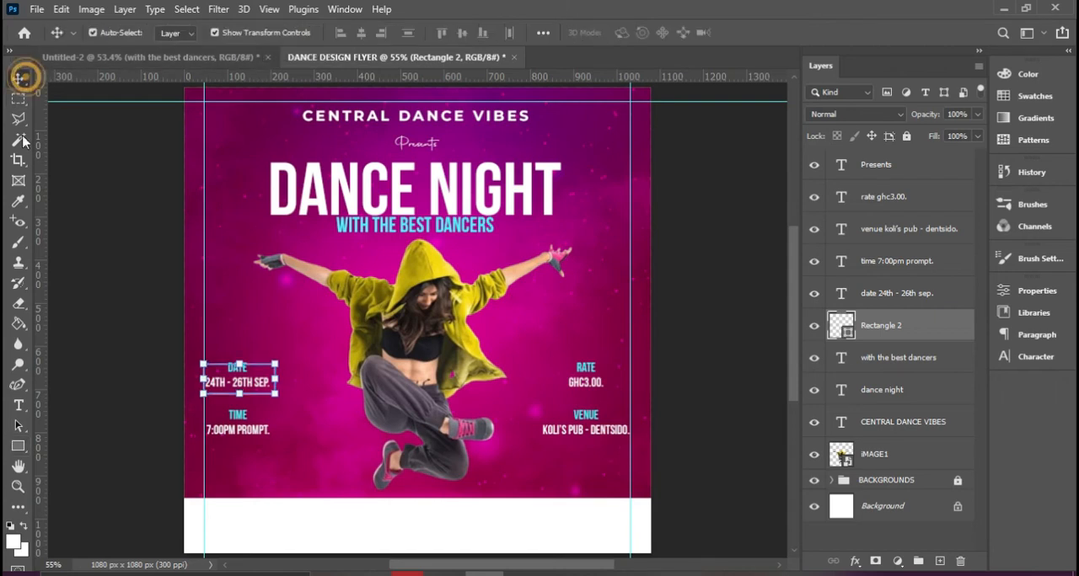
{"action": "left_click", "coordinate": [118, 358]}
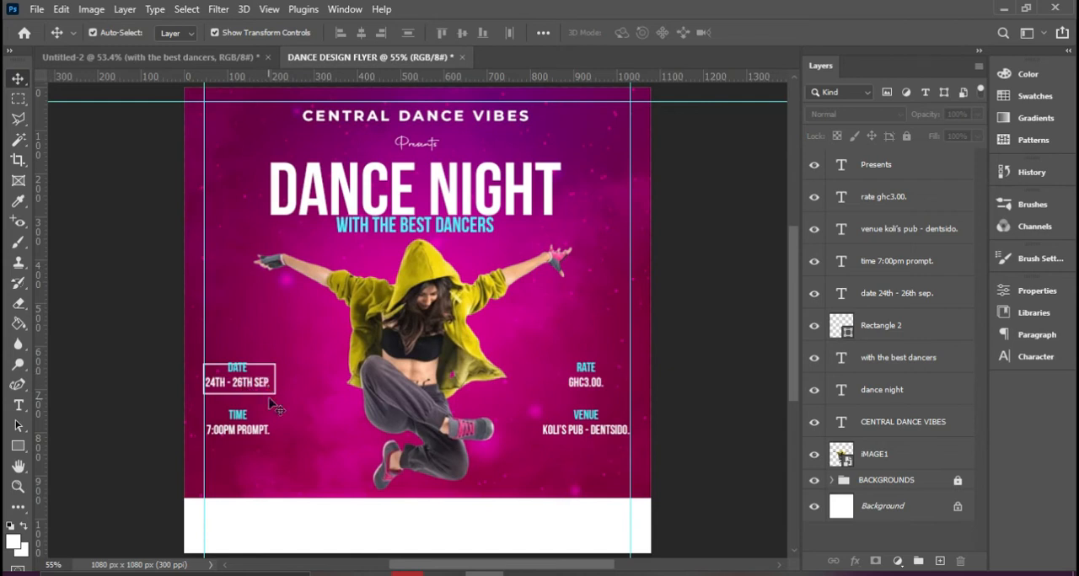
Rasterize the Rectangle 2 layer that frames the date text
{"action": "left_click", "coordinate": [891, 334]}
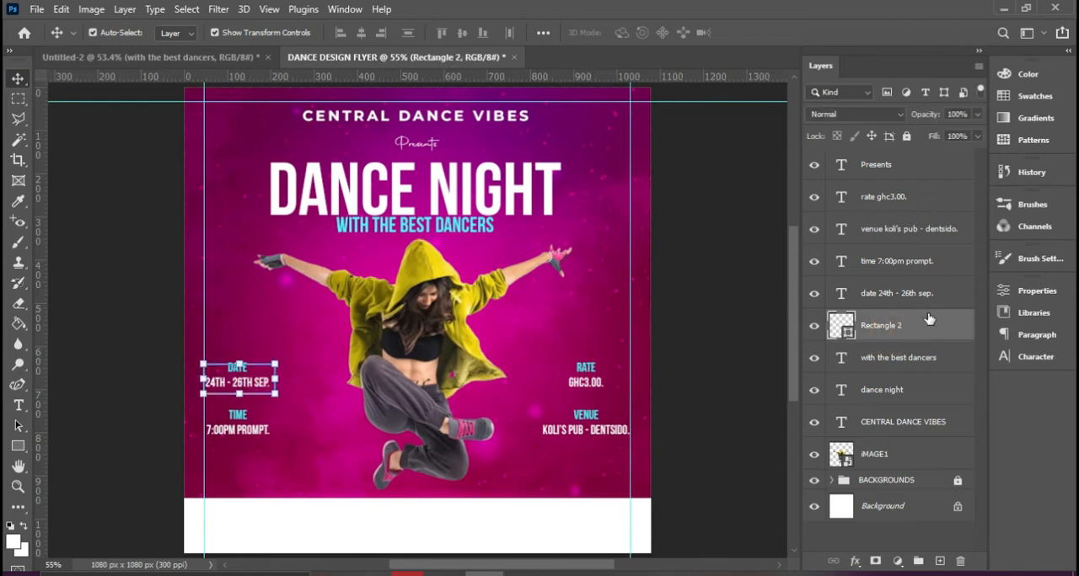
{"action": "right_click", "coordinate": [911, 335]}
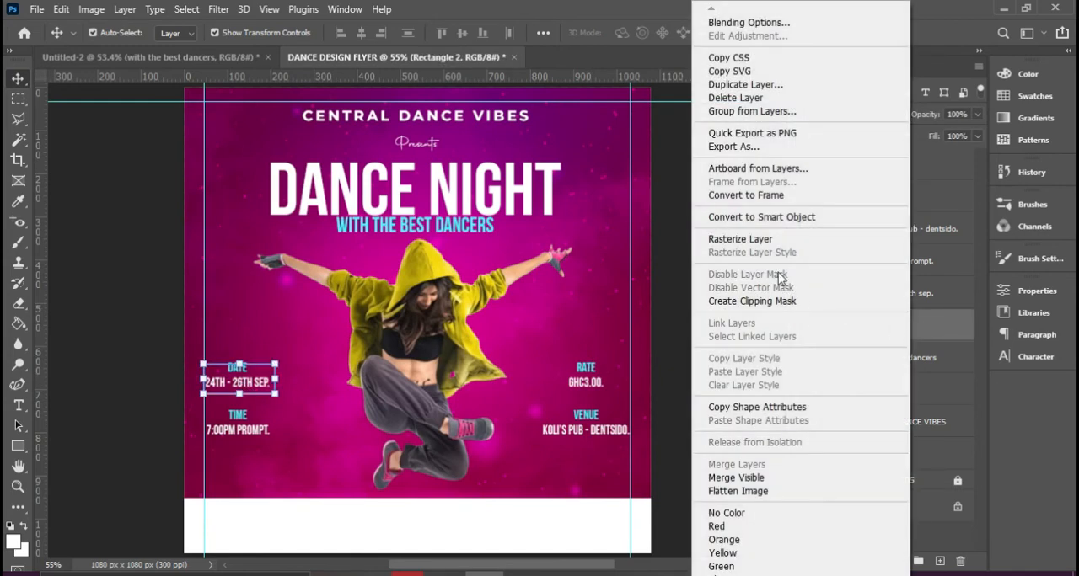
{"action": "right_click", "coordinate": [956, 325]}
{"action": "right_click", "coordinate": [953, 328]}
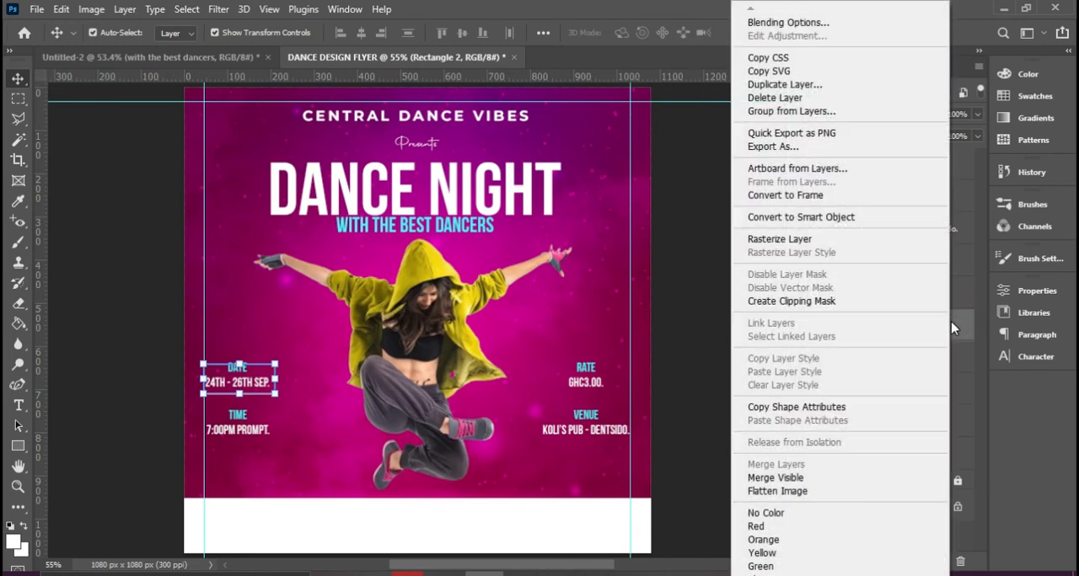
{"action": "left_click", "coordinate": [960, 329]}
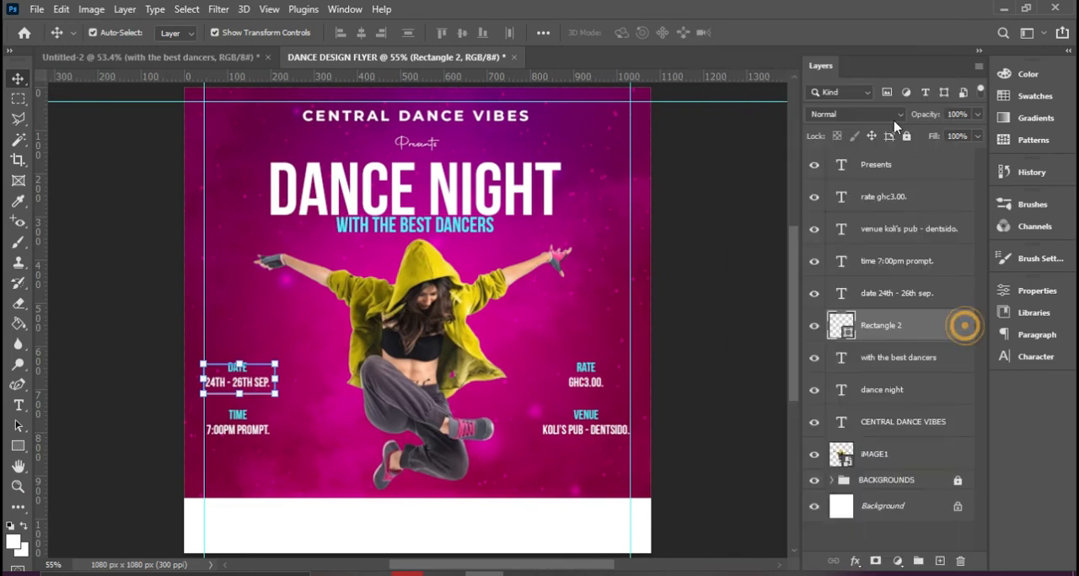
{"action": "right_click", "coordinate": [919, 331]}
{"action": "left_click", "coordinate": [766, 239]}
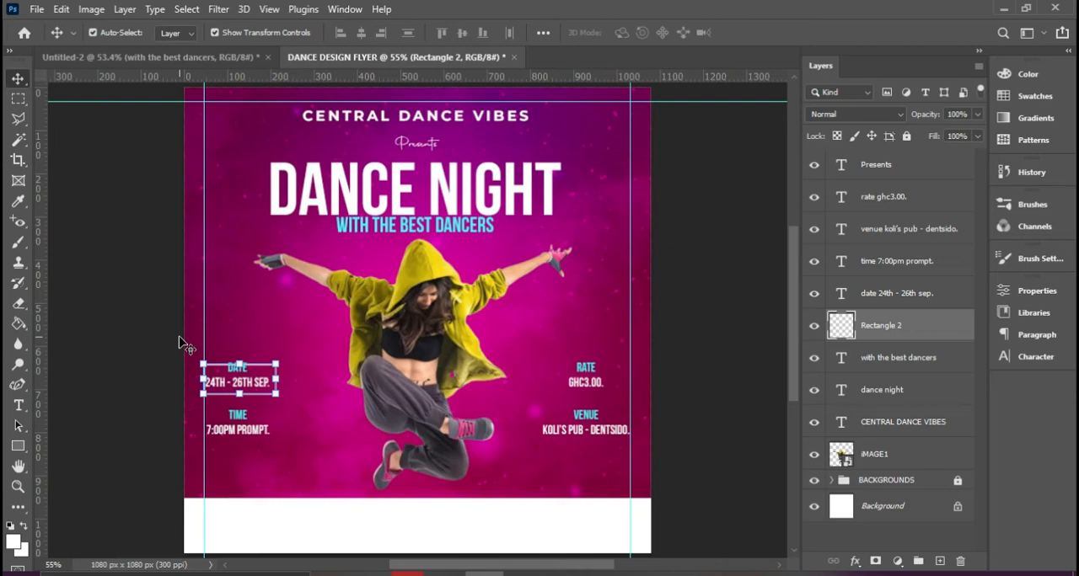
Marquee-select the part of the frame's top edge behind the DATE heading, erase it, and deselect
{"action": "left_click", "coordinate": [13, 103]}
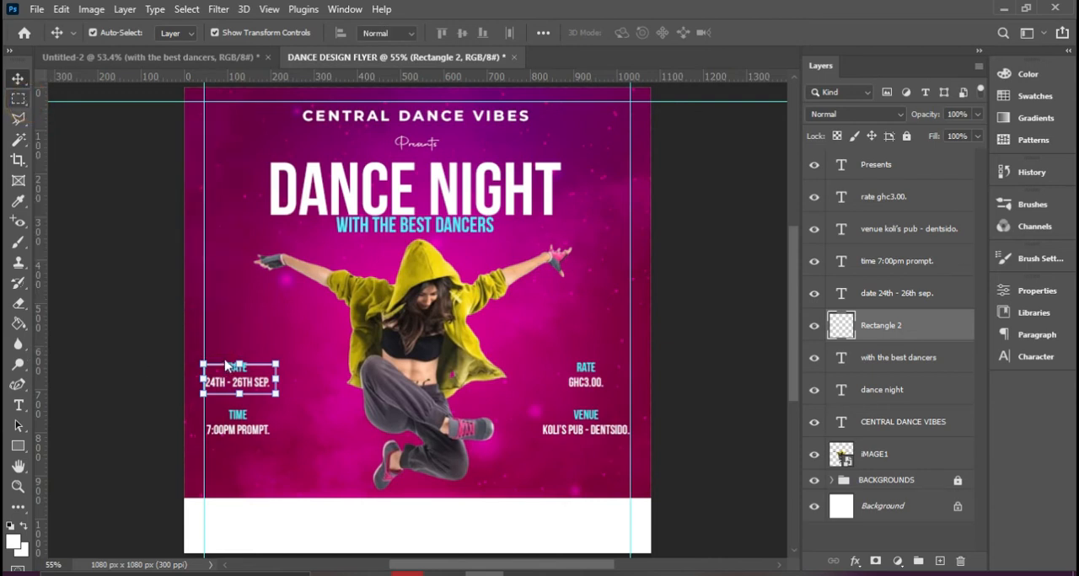
{"action": "left_click_drag", "start_coordinate": [218, 357], "coordinate": [257, 381]}
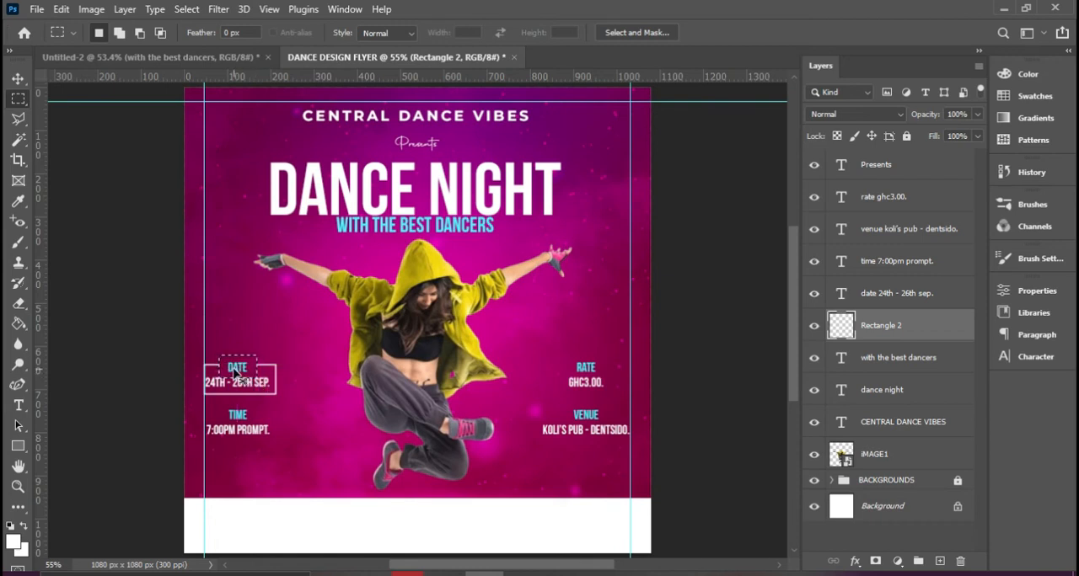
{"action": "left_click", "coordinate": [18, 79]}
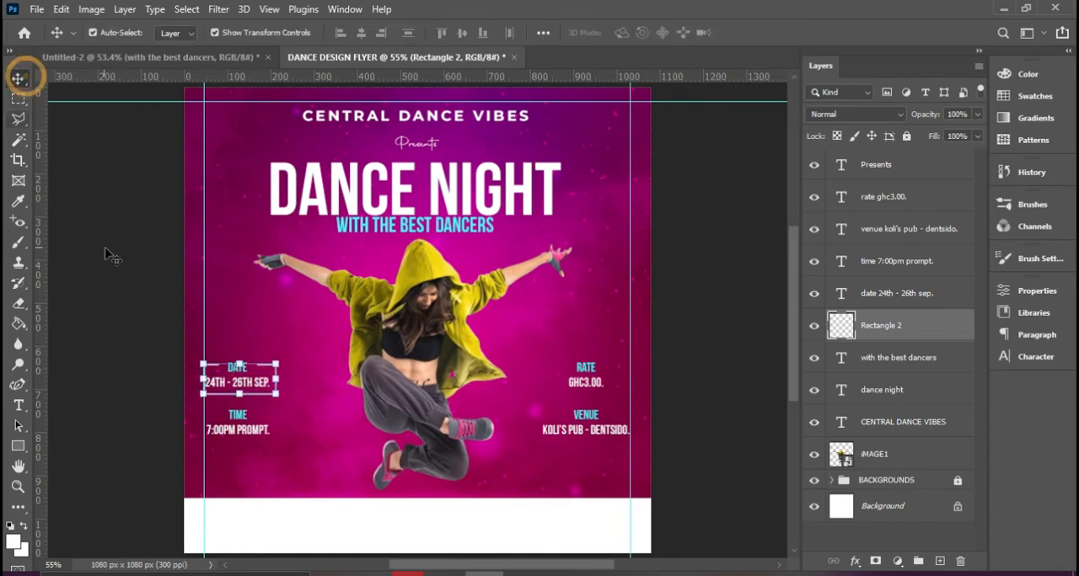
{"action": "left_click", "coordinate": [126, 278]}
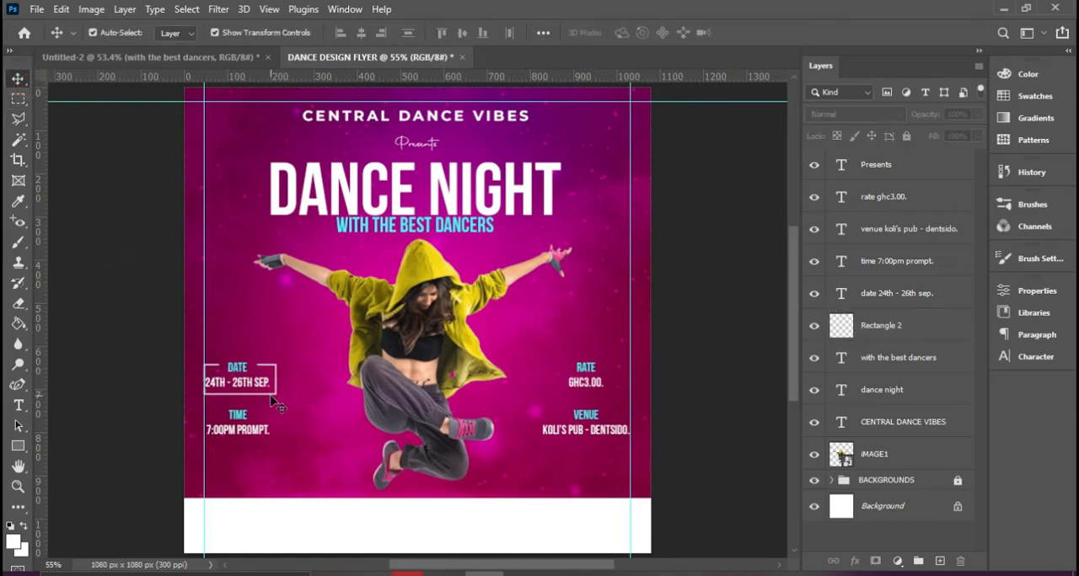
Duplicate the open date frame, move the copy around the RATE block, and deselect it
{"action": "left_click", "coordinate": [275, 396]}
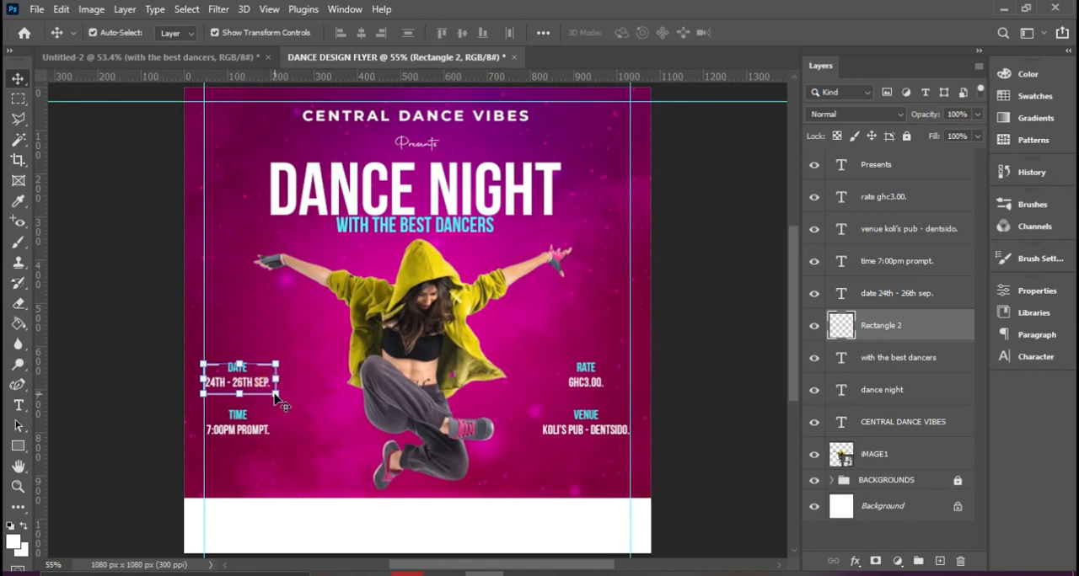
{"action": "key", "text": "ctrl"}
{"action": "key", "text": "ctrl+j"}
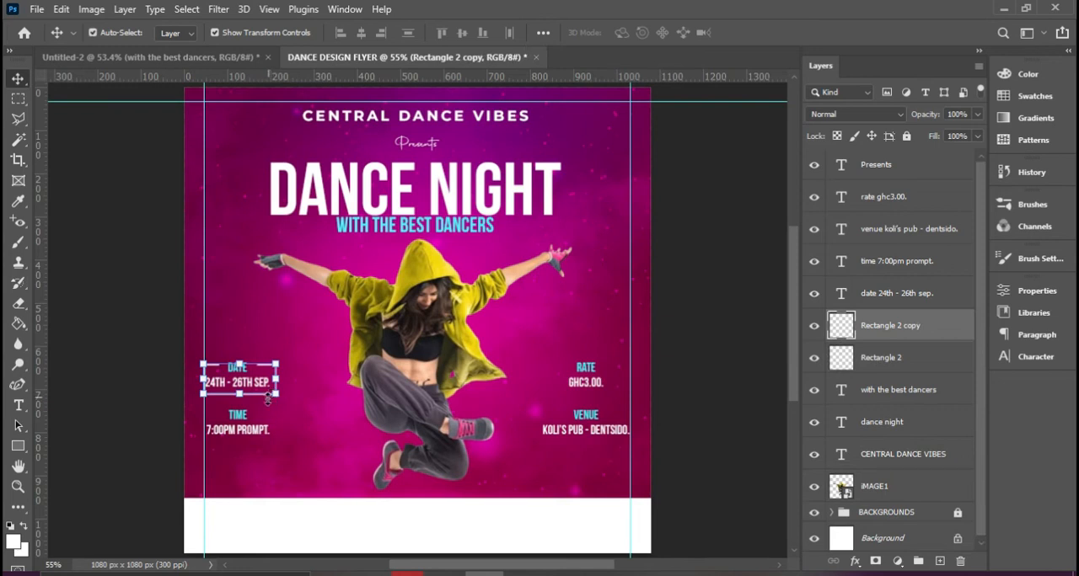
{"action": "key", "text": "ctrl+t"}
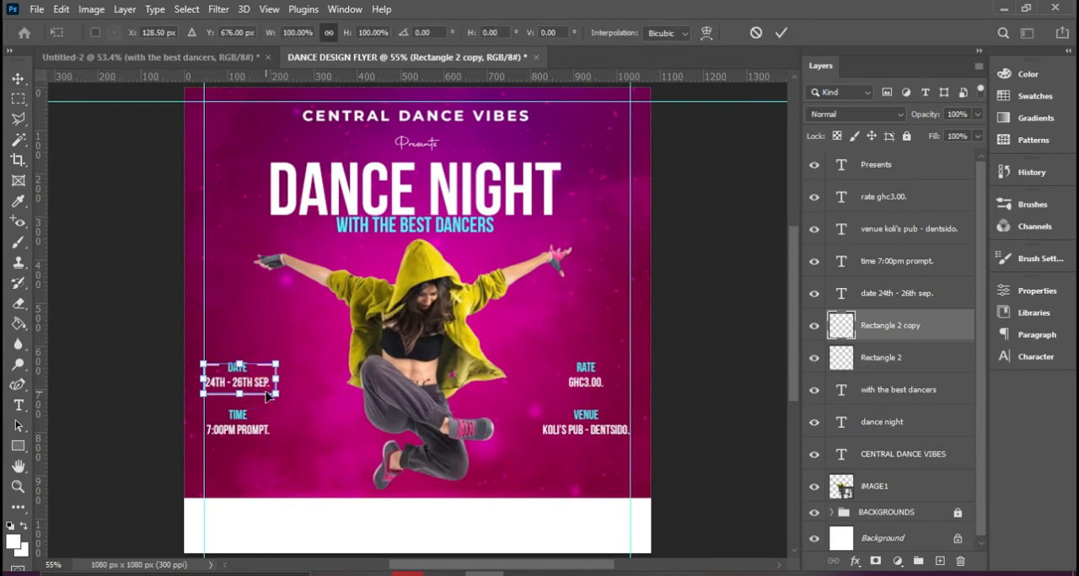
{"action": "left_click_drag", "start_coordinate": [266, 397], "coordinate": [610, 393]}
{"action": "double_click", "coordinate": [612, 393]}
{"action": "left_click", "coordinate": [716, 455]}
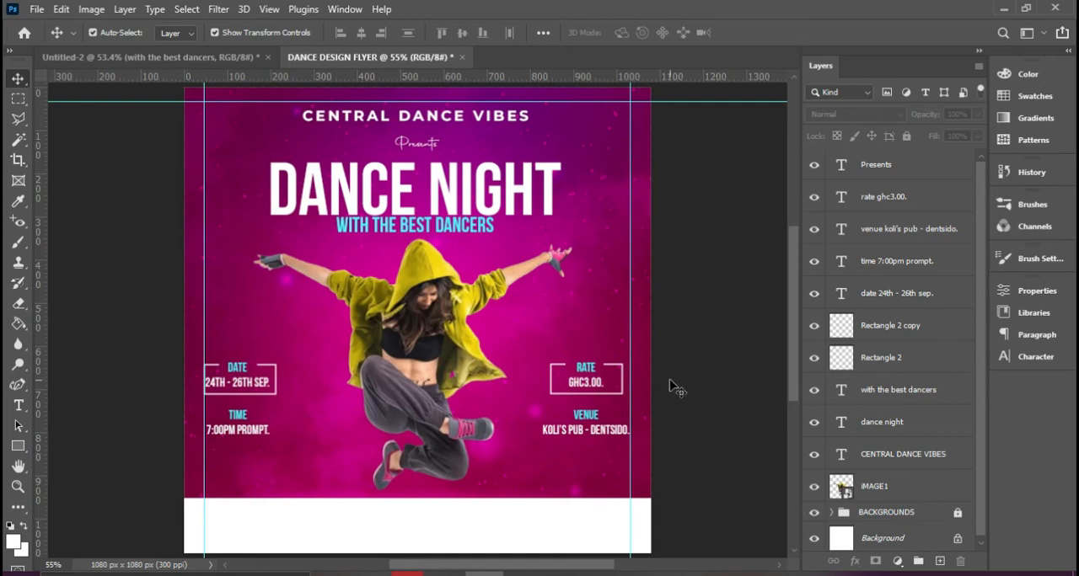
Nudge the WITH THE BEST DANCERS subtitle down slightly and place a duplicate of it on the white footer strip
{"action": "left_click", "coordinate": [410, 540]}
{"action": "left_click", "coordinate": [442, 229]}
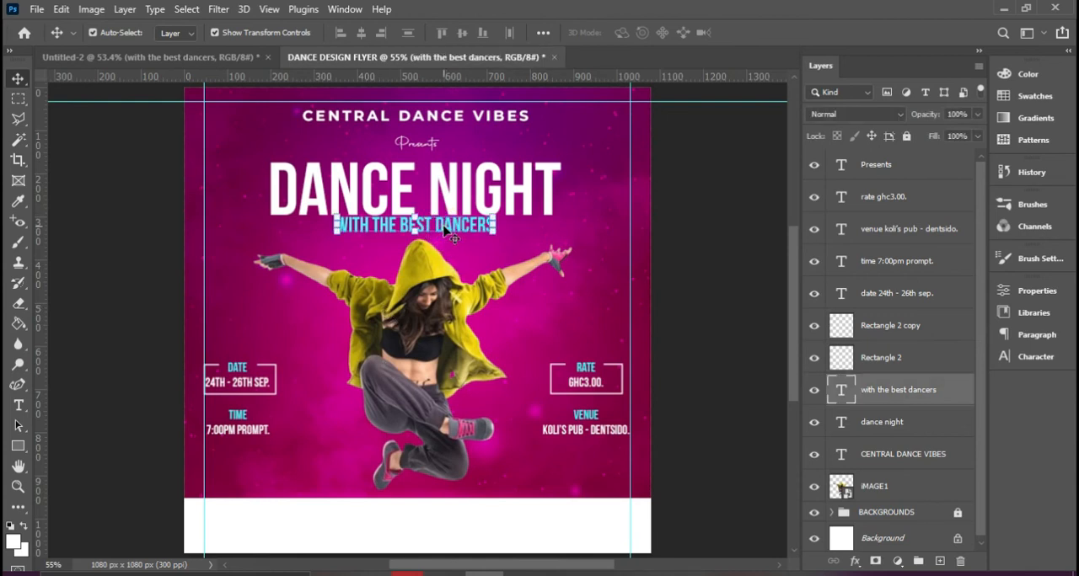
{"action": "key", "text": "Down"}
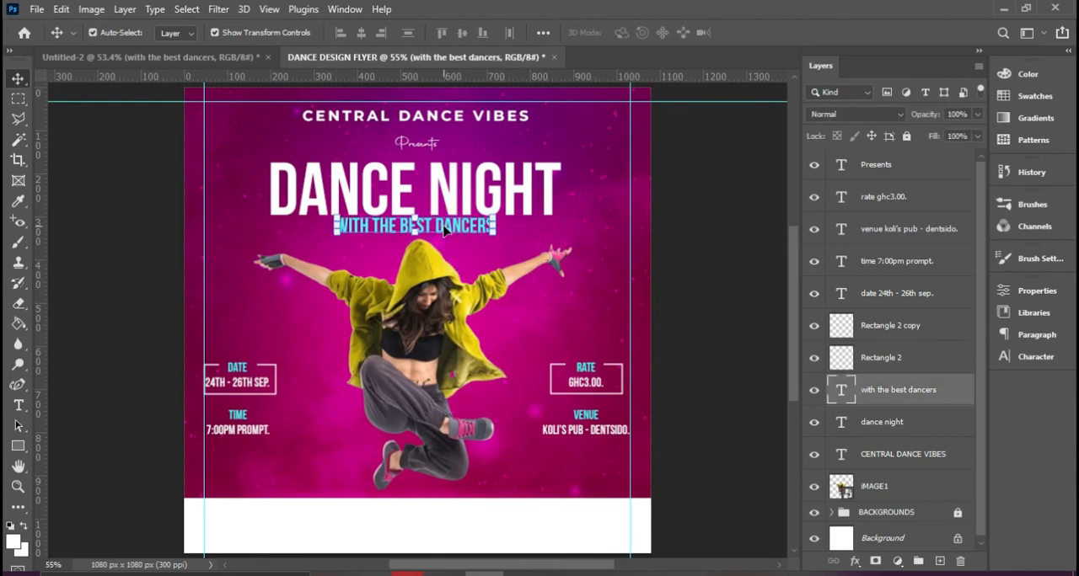
{"action": "key", "text": "ctrl+j"}
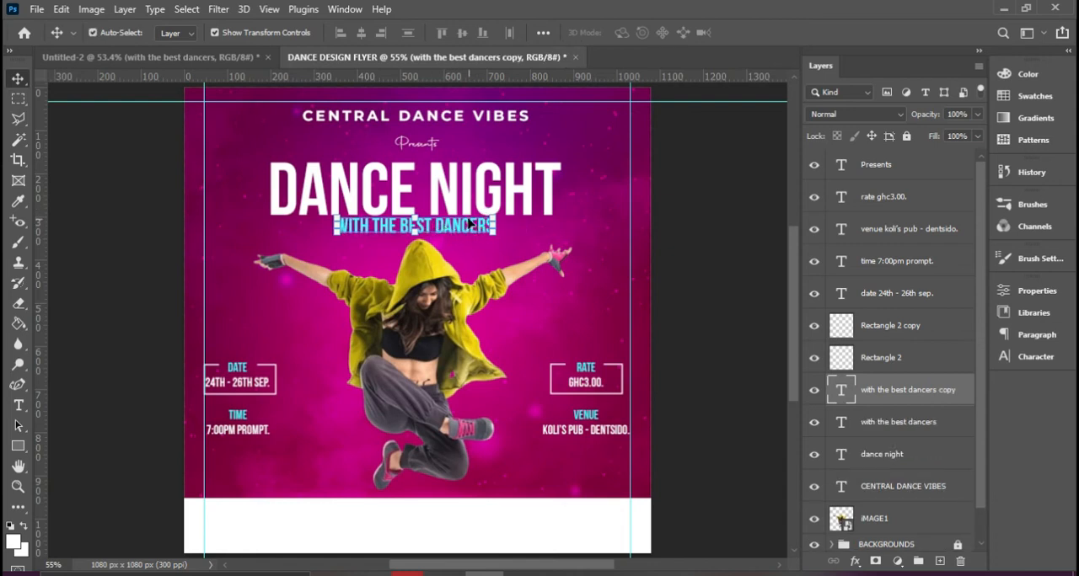
{"action": "left_click_drag", "start_coordinate": [469, 225], "coordinate": [467, 531]}
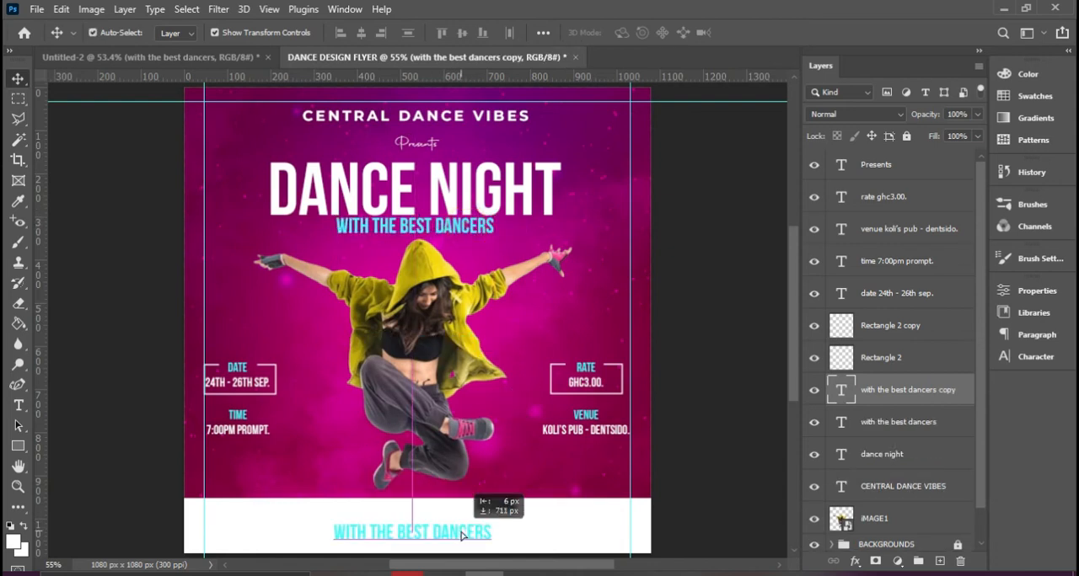
Change the duplicated footer text's color to black
{"action": "left_click", "coordinate": [1023, 359]}
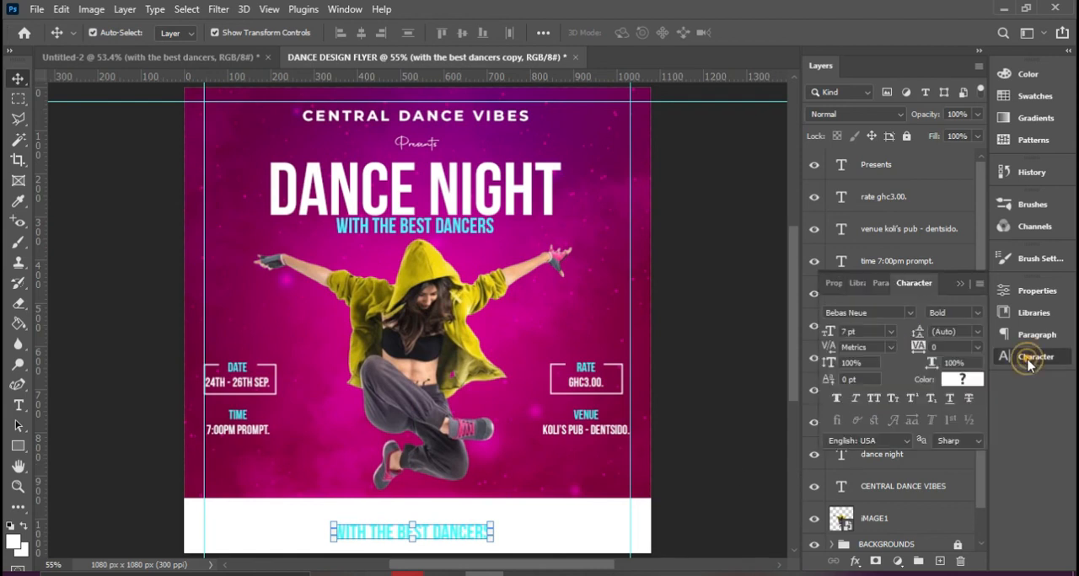
{"action": "left_click", "coordinate": [962, 385]}
{"action": "left_click_drag", "start_coordinate": [754, 296], "coordinate": [774, 326]}
{"action": "left_click", "coordinate": [909, 116]}
{"action": "key", "text": "v"}
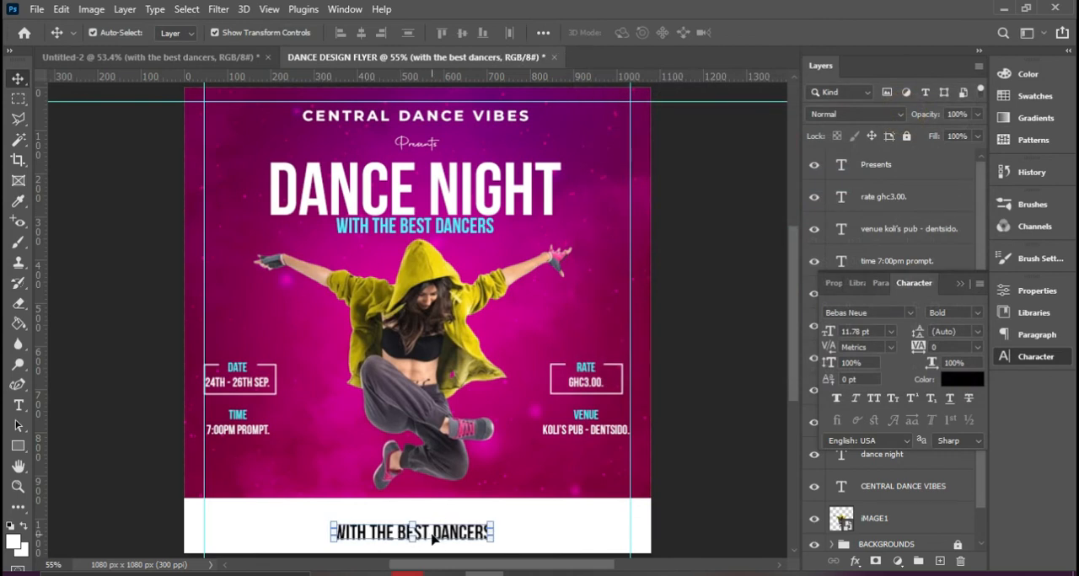
Replace the footer text with "REGISTRATION IS FREE!" and commit the edit
{"action": "double_click", "coordinate": [464, 533]}
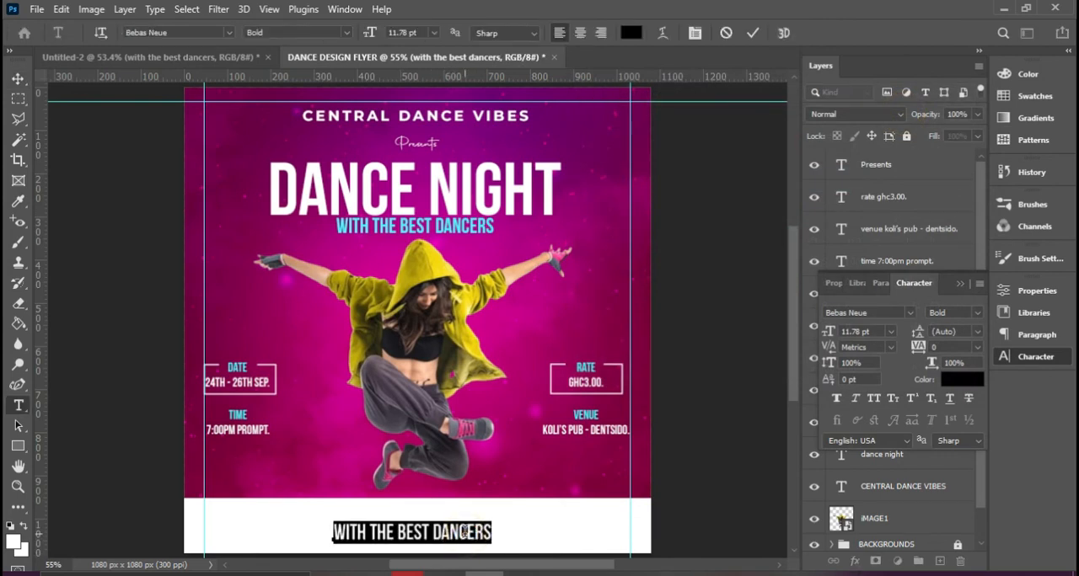
{"action": "type", "text": "REGISTRA"}
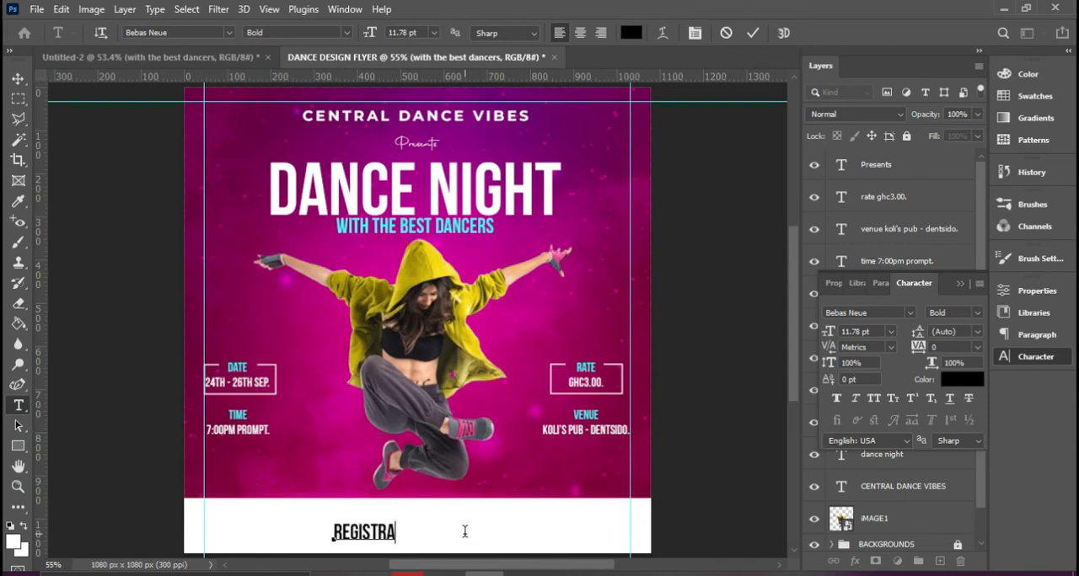
{"action": "type", "text": "TION IS FREE"}
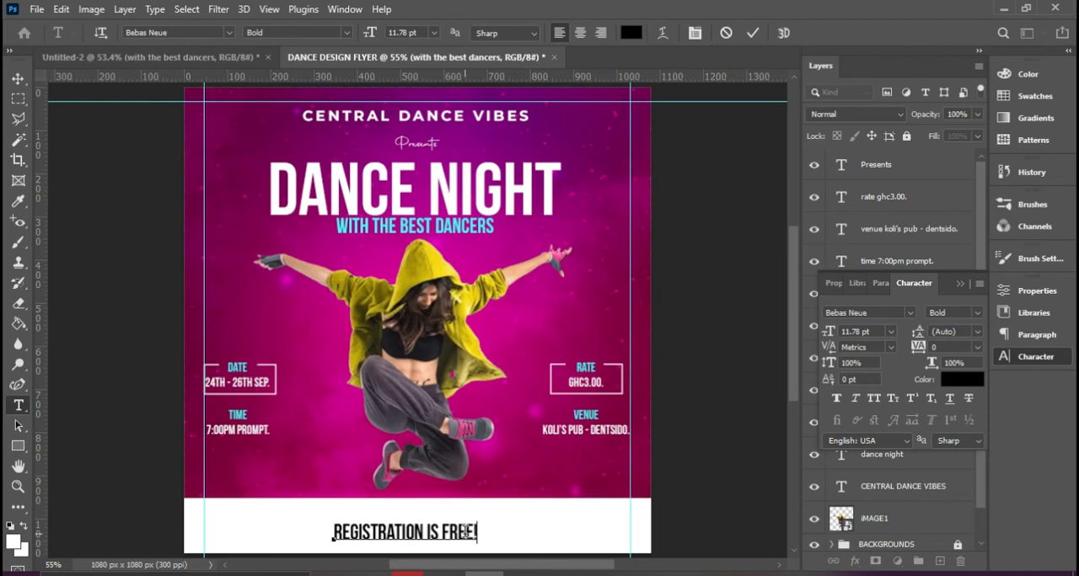
{"action": "left_click", "coordinate": [752, 32]}
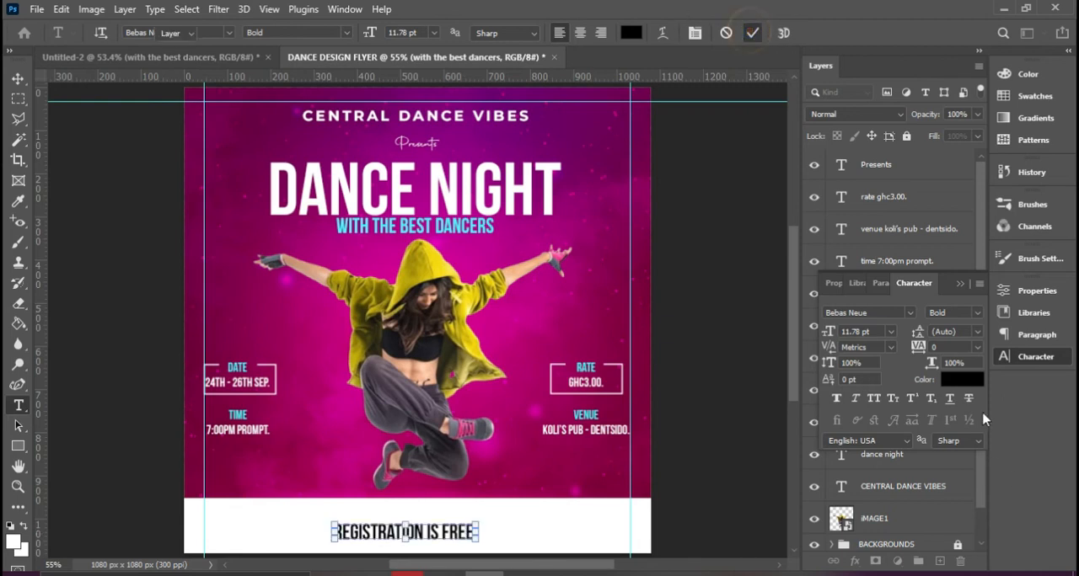
Set the registration text to 8 pt and reposition it in the upper part of the white footer
{"action": "key", "text": "v"}
{"action": "left_click", "coordinate": [891, 332]}
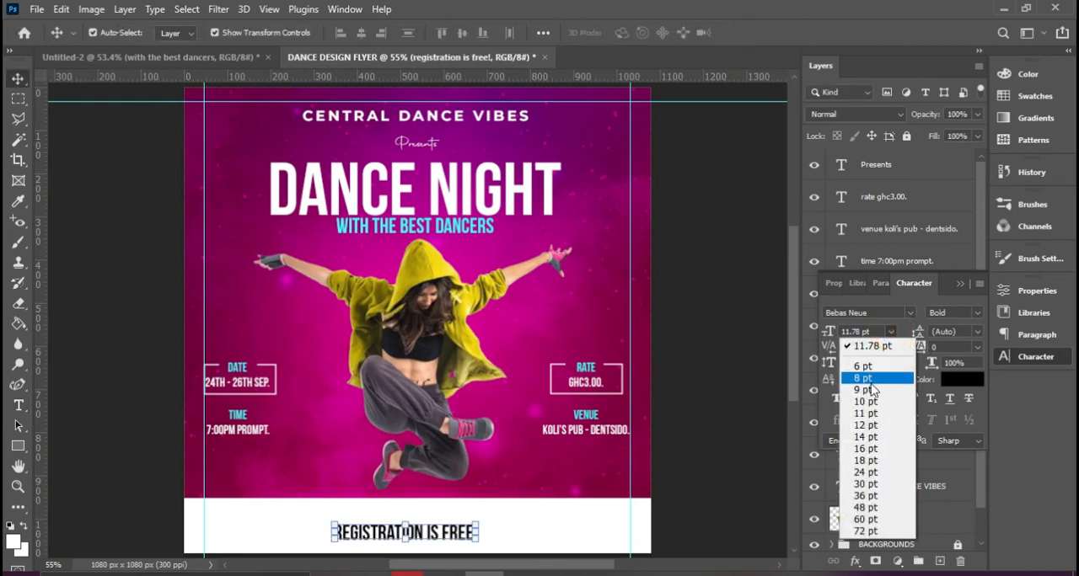
{"action": "left_click", "coordinate": [874, 386]}
{"action": "left_click_drag", "start_coordinate": [413, 539], "coordinate": [447, 540]}
Duplicate the registration line below itself, change the copy to "FOR MORE INFO :" followed by two contact phone numbers, and center it beneath
{"action": "key", "text": "ctrl+j"}
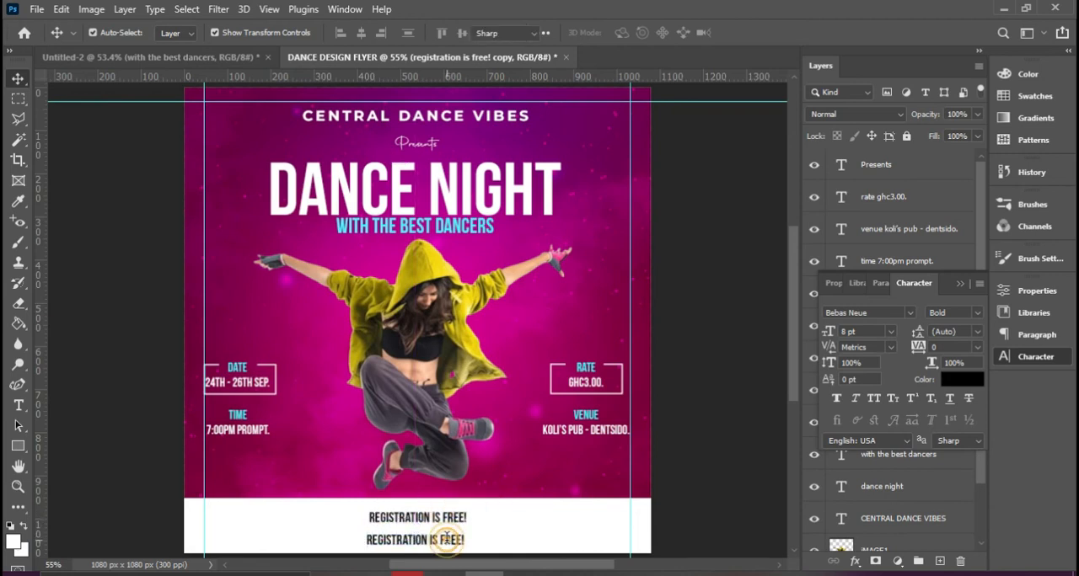
{"action": "double_click", "coordinate": [446, 539]}
{"action": "type", "text": "for morte"}
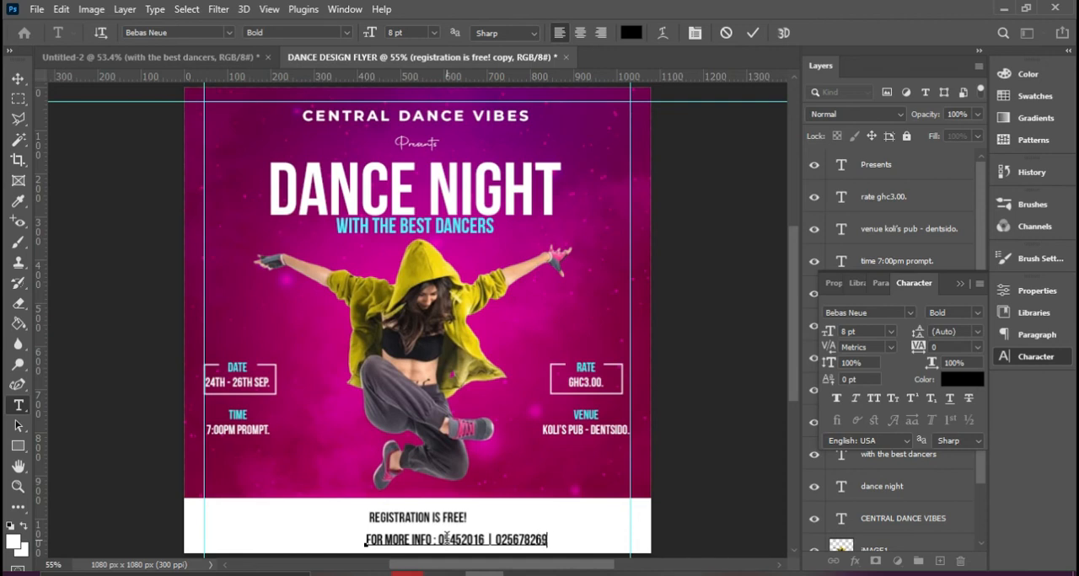
{"action": "left_click", "coordinate": [752, 32]}
{"action": "key", "text": "v"}
{"action": "left_click", "coordinate": [959, 283]}
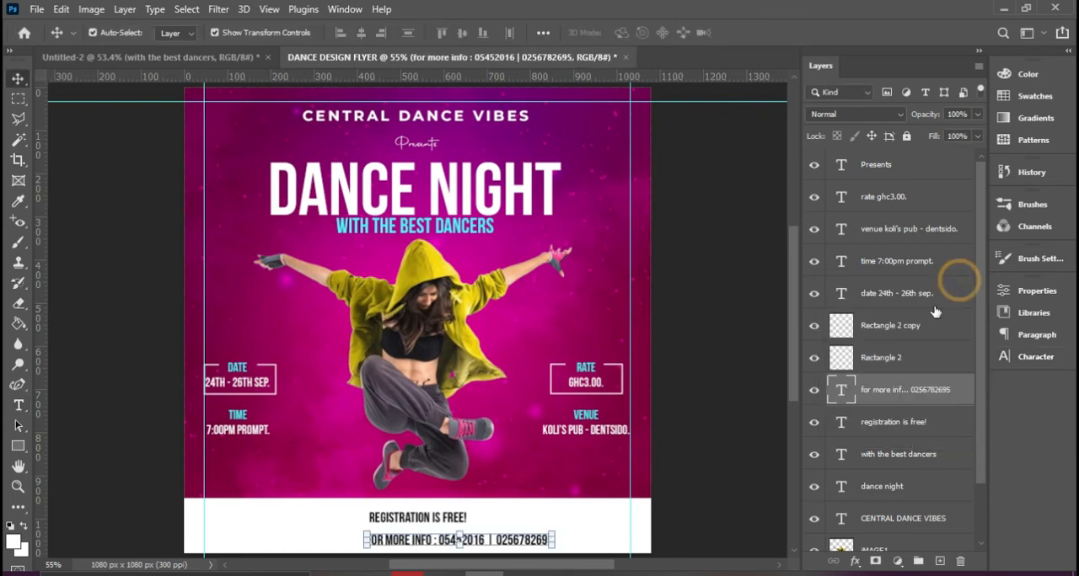
{"action": "left_click_drag", "start_coordinate": [502, 548], "coordinate": [470, 542]}
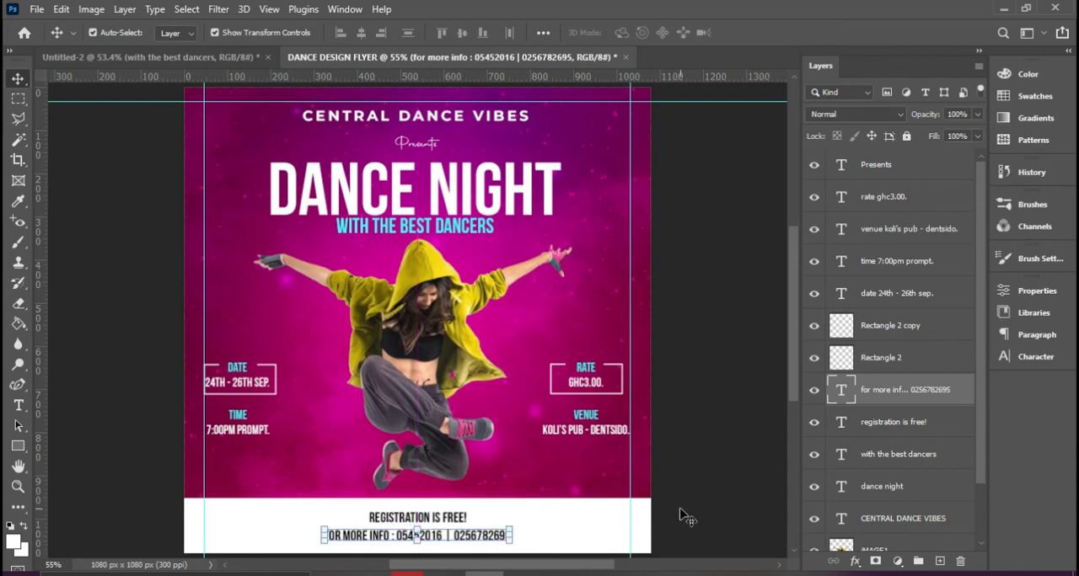
Check the finished reference flyer, and place the Vector 3 heart ball image as an embedded object in the dance flyer
{"action": "left_click", "coordinate": [210, 59]}
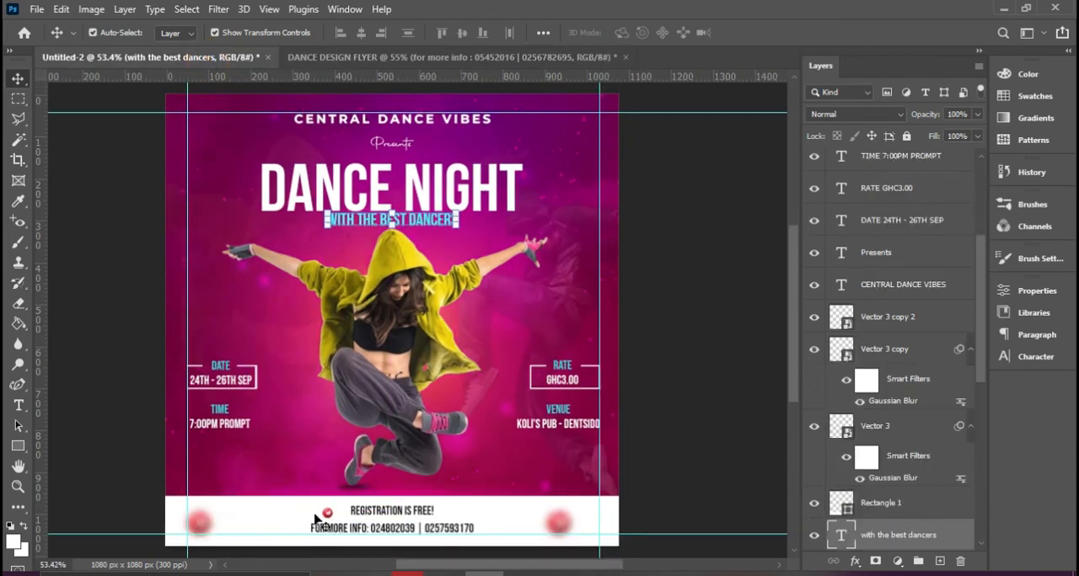
{"action": "left_click", "coordinate": [451, 57]}
{"action": "left_click", "coordinate": [686, 518]}
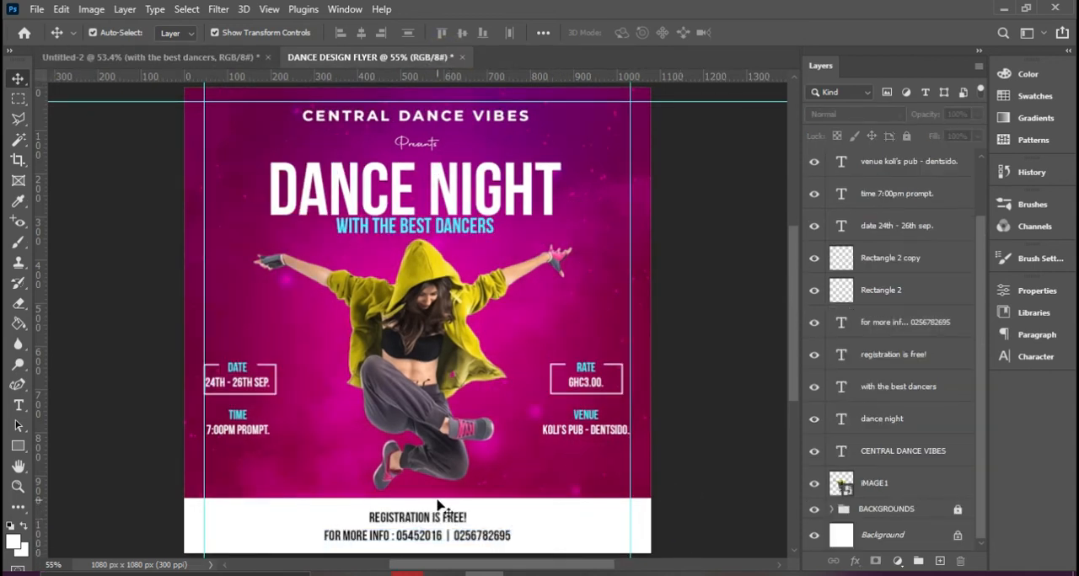
{"action": "left_click", "coordinate": [435, 410]}
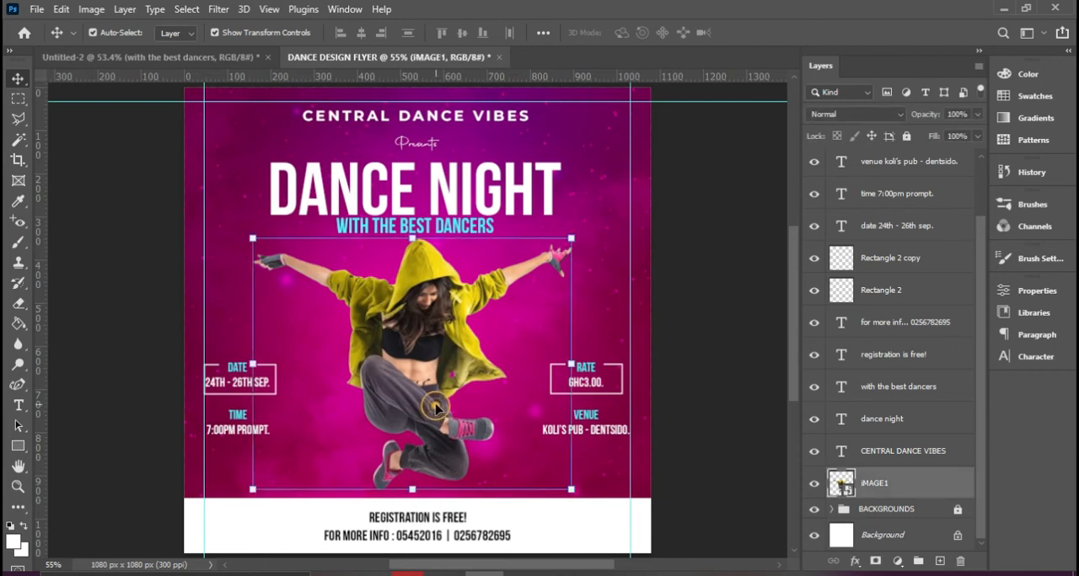
{"action": "left_click", "coordinate": [601, 537]}
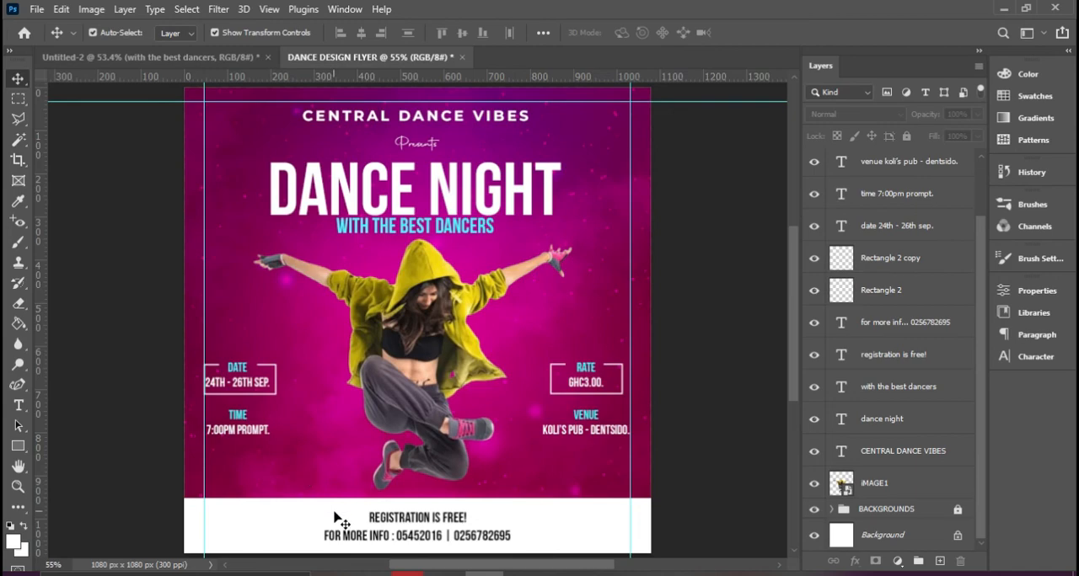
{"action": "left_click", "coordinate": [36, 10]}
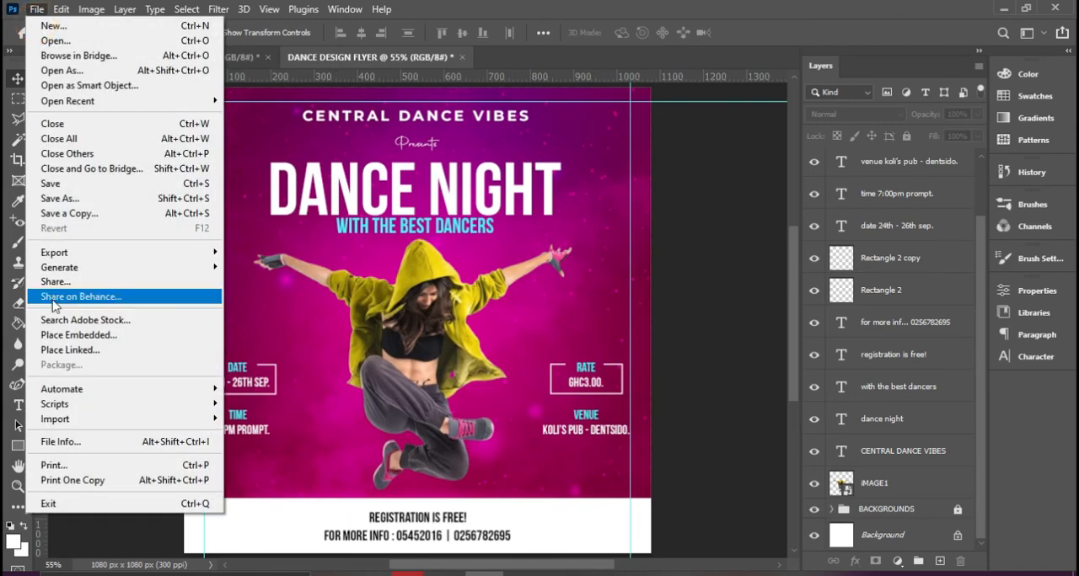
{"action": "left_click", "coordinate": [84, 335]}
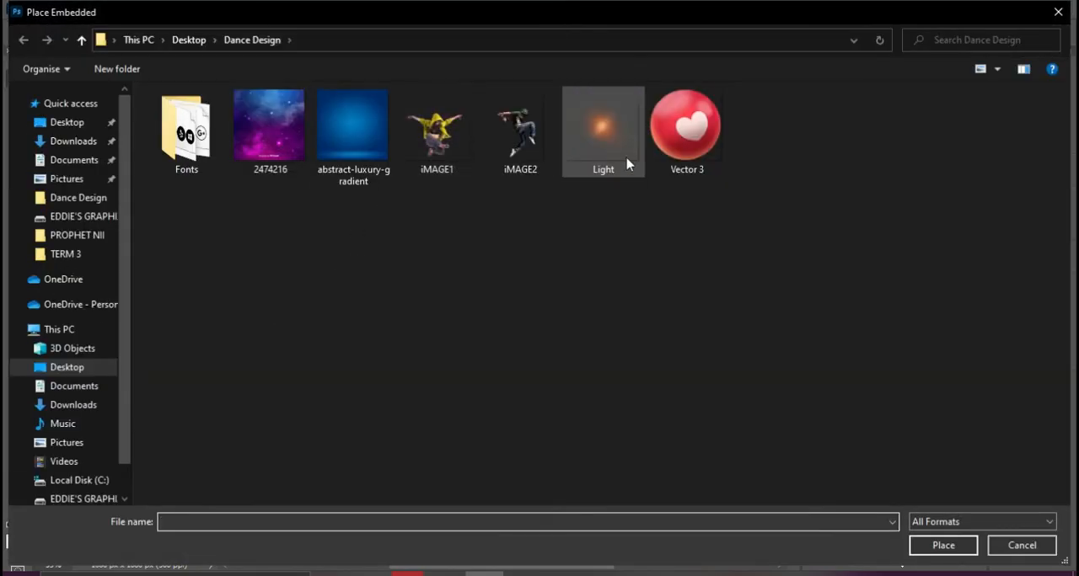
{"action": "double_click", "coordinate": [691, 131]}
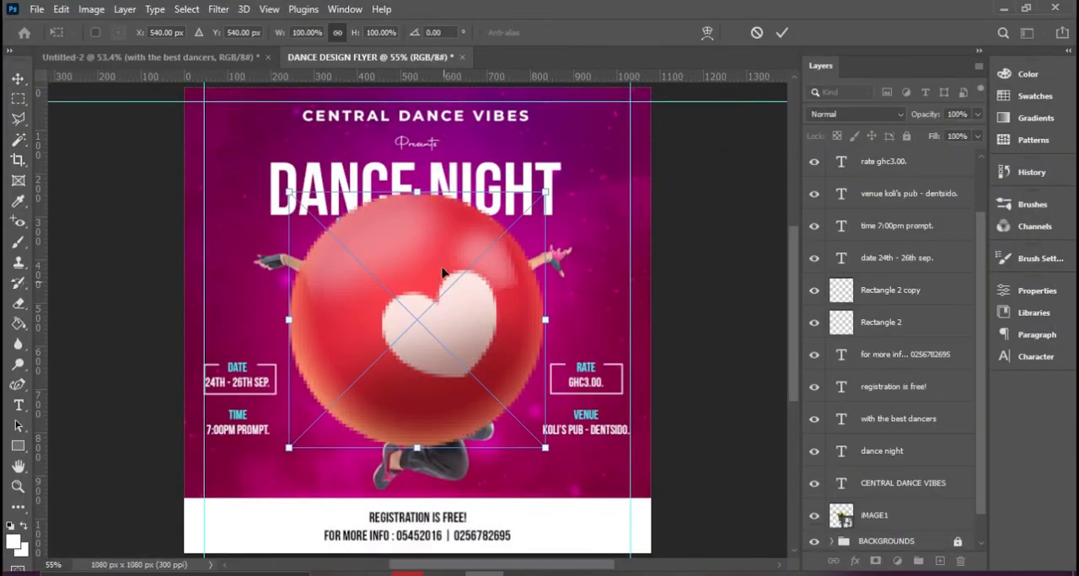
Scale the heart ball down to about 10% and place it at the left end of the white footer
{"action": "left_click_drag", "start_coordinate": [413, 187], "coordinate": [416, 378]}
{"action": "left_click_drag", "start_coordinate": [435, 411], "coordinate": [240, 509]}
{"action": "left_click_drag", "start_coordinate": [275, 470], "coordinate": [206, 524]}
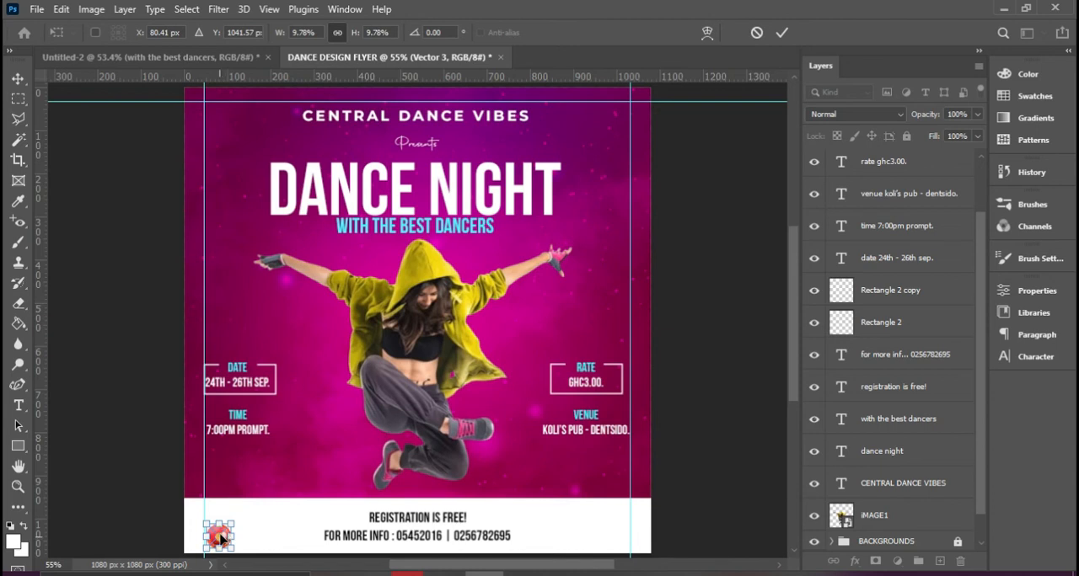
{"action": "key", "text": "Return"}
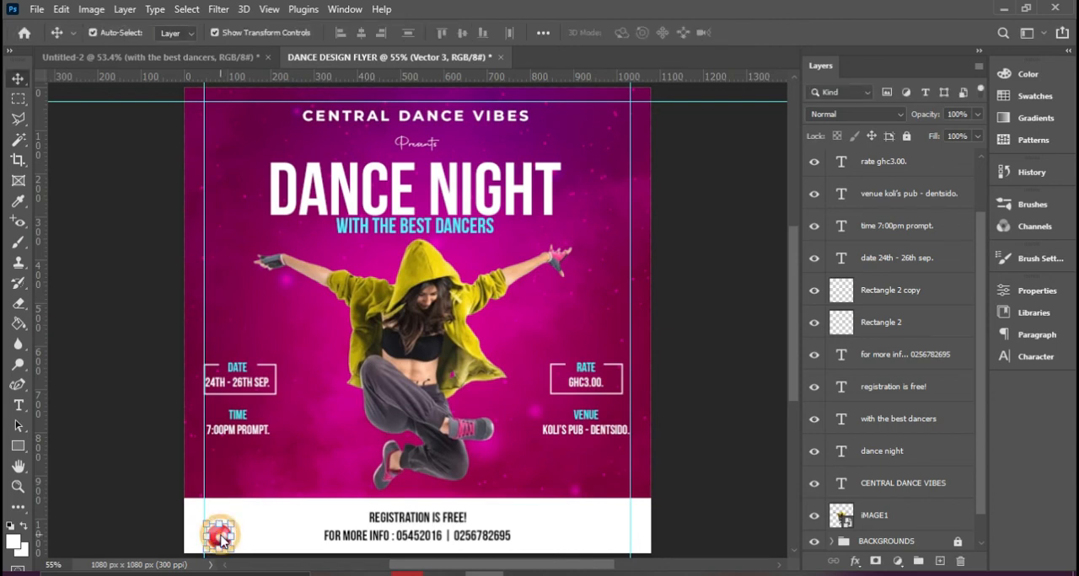
Duplicate the heart ball, shrink the copy to about 5% and align it just before the "REGISTRATION IS FREE!" line
{"action": "left_click", "coordinate": [221, 540]}
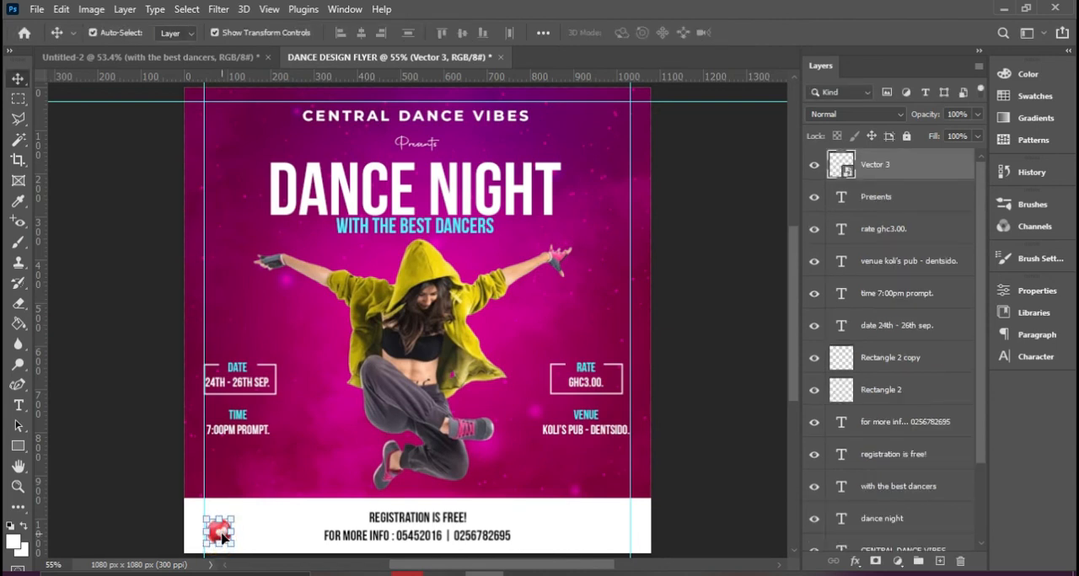
{"action": "key", "text": "ctrl+j"}
{"action": "left_click_drag", "start_coordinate": [223, 537], "coordinate": [362, 518]}
{"action": "key", "text": "ctrl+t"}
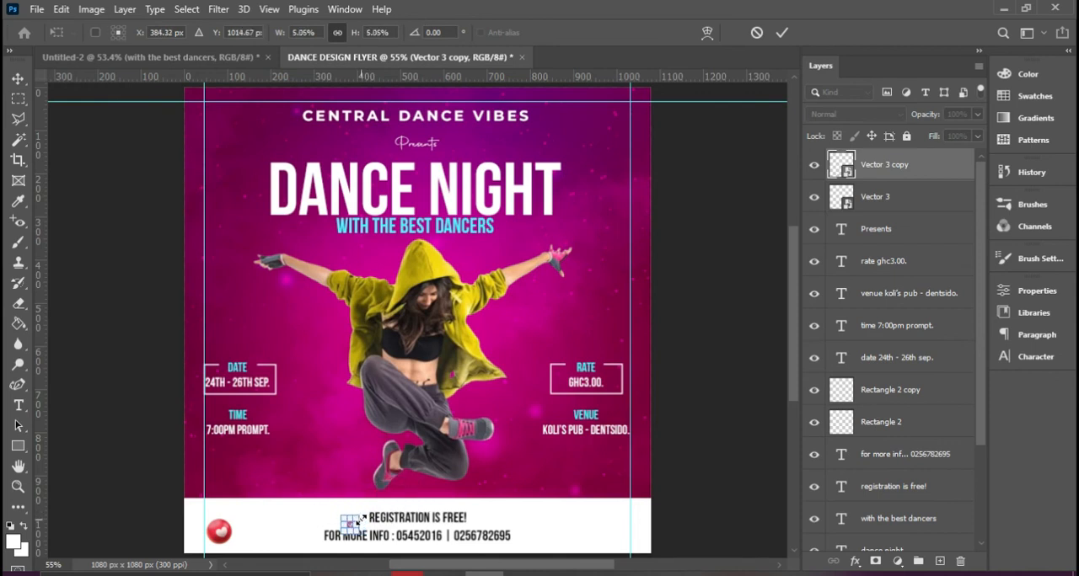
{"action": "key", "text": "Up"}
{"action": "key", "text": "Up"}
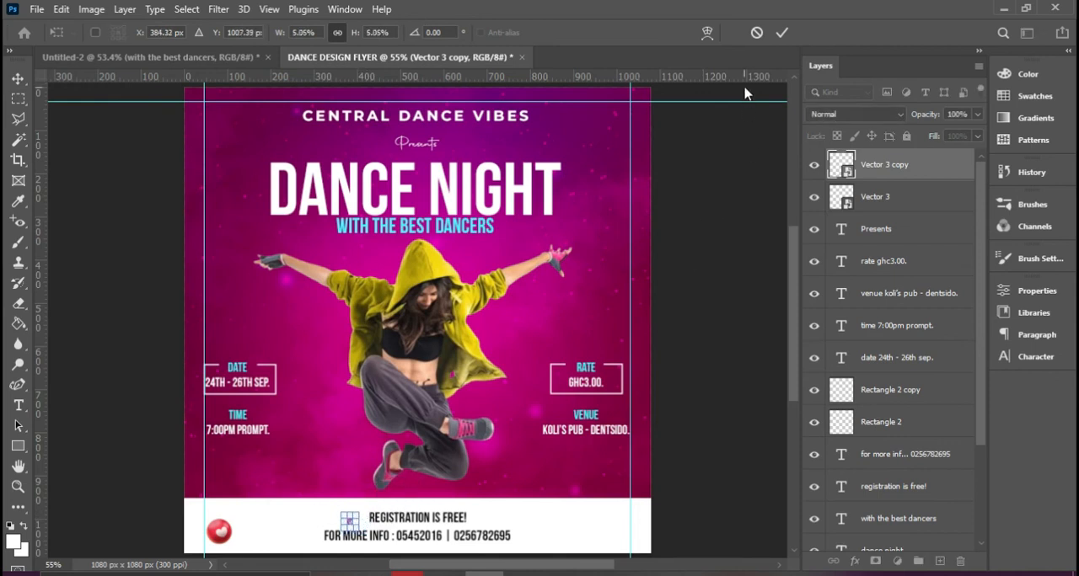
{"action": "left_click", "coordinate": [782, 32]}
{"action": "left_click", "coordinate": [652, 468]}
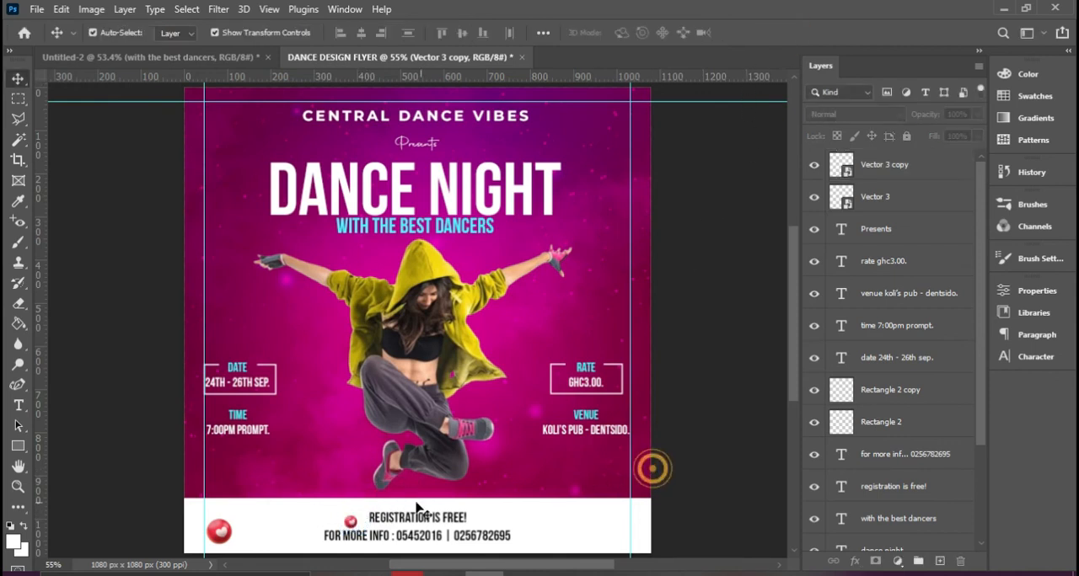
{"action": "left_click", "coordinate": [353, 523]}
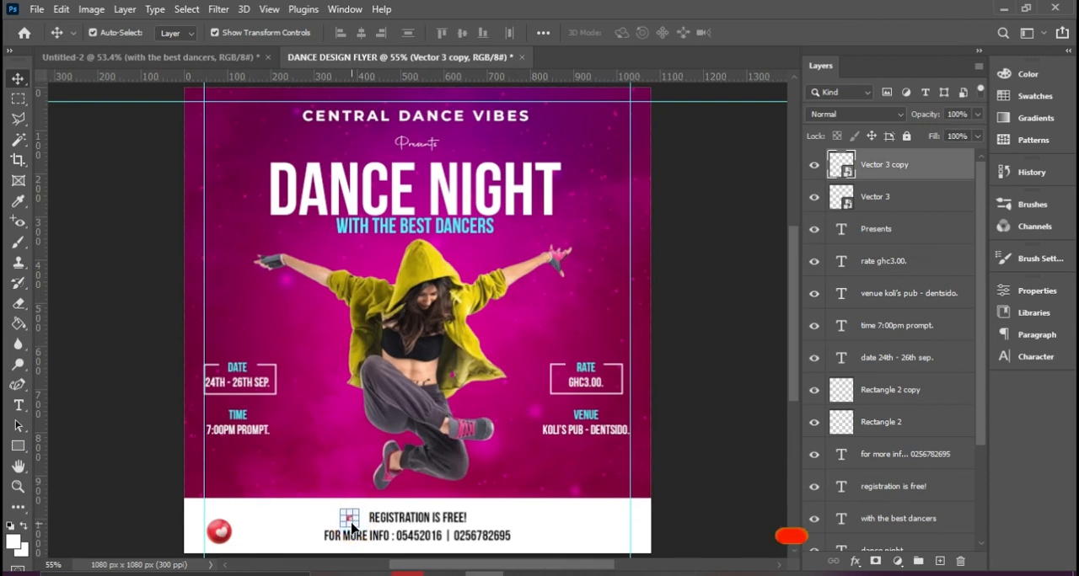
Apply a Gaussian Blur with a 5.0 pixel radius to the larger heart ball
{"action": "left_click", "coordinate": [222, 530]}
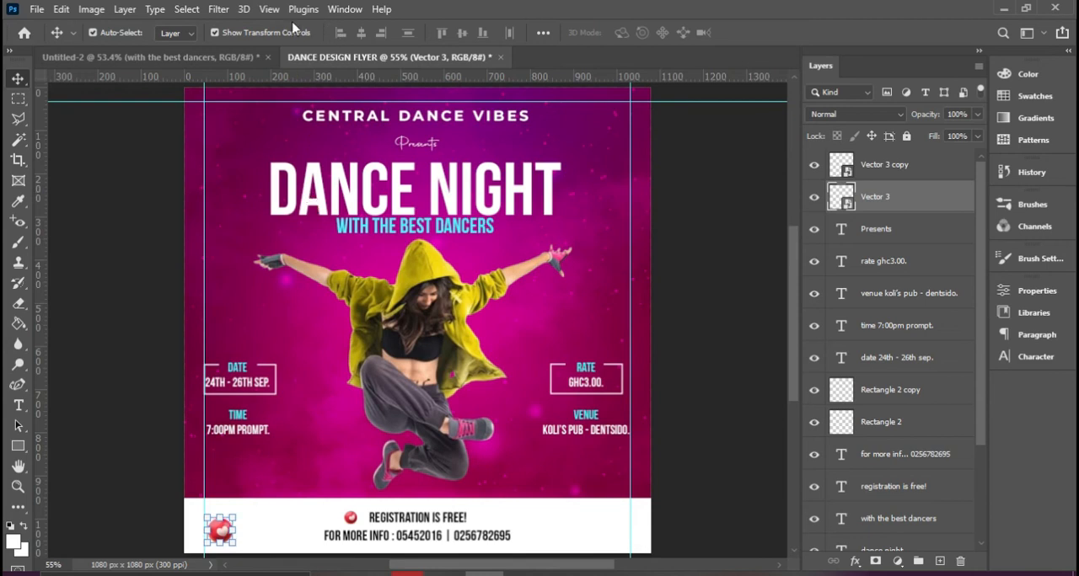
{"action": "left_click", "coordinate": [218, 9]}
{"action": "mouse_move", "coordinate": [244, 216]}
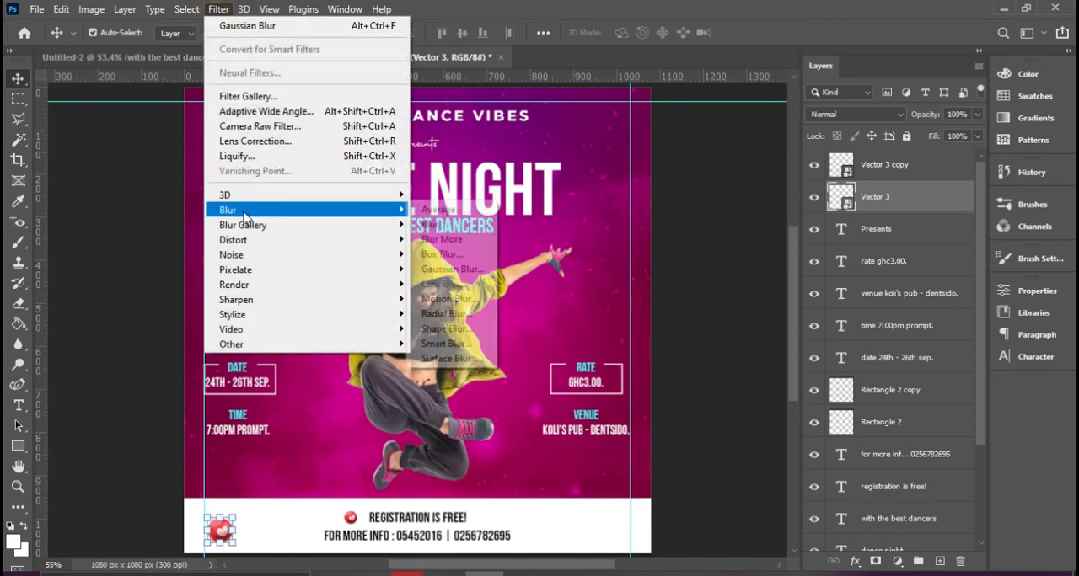
{"action": "left_click", "coordinate": [453, 269]}
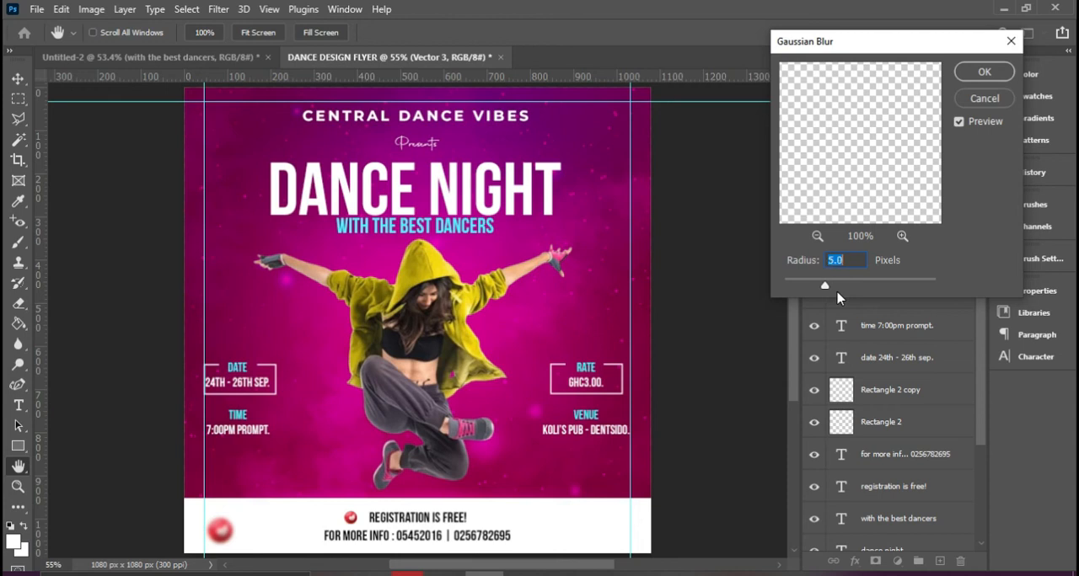
{"action": "left_click", "coordinate": [984, 72]}
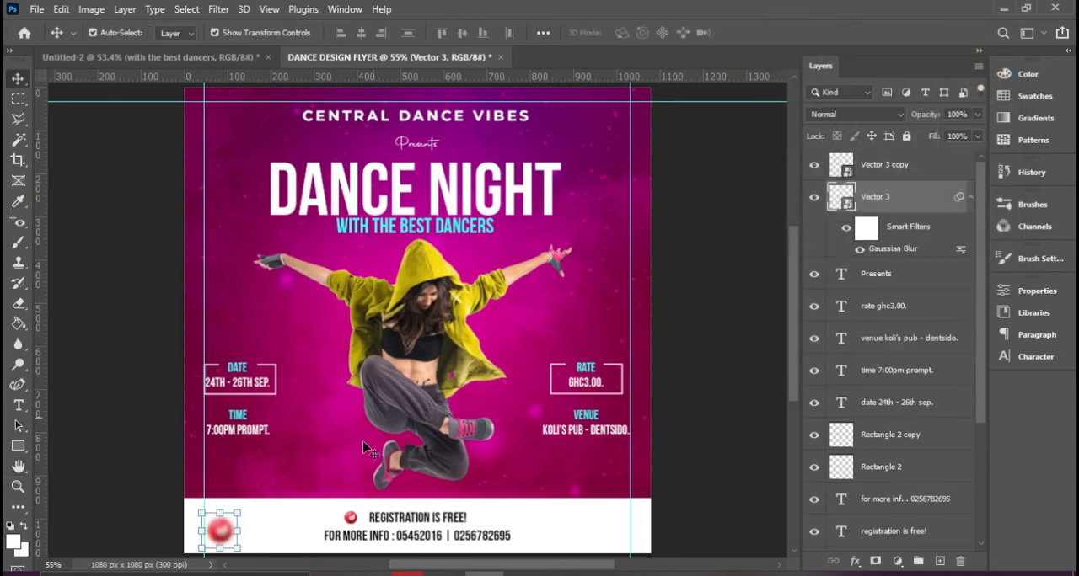
Duplicate the blurred heart ball to the right end of the white footer
{"action": "left_click_drag", "start_coordinate": [226, 539], "coordinate": [588, 526], "text": "alt"}
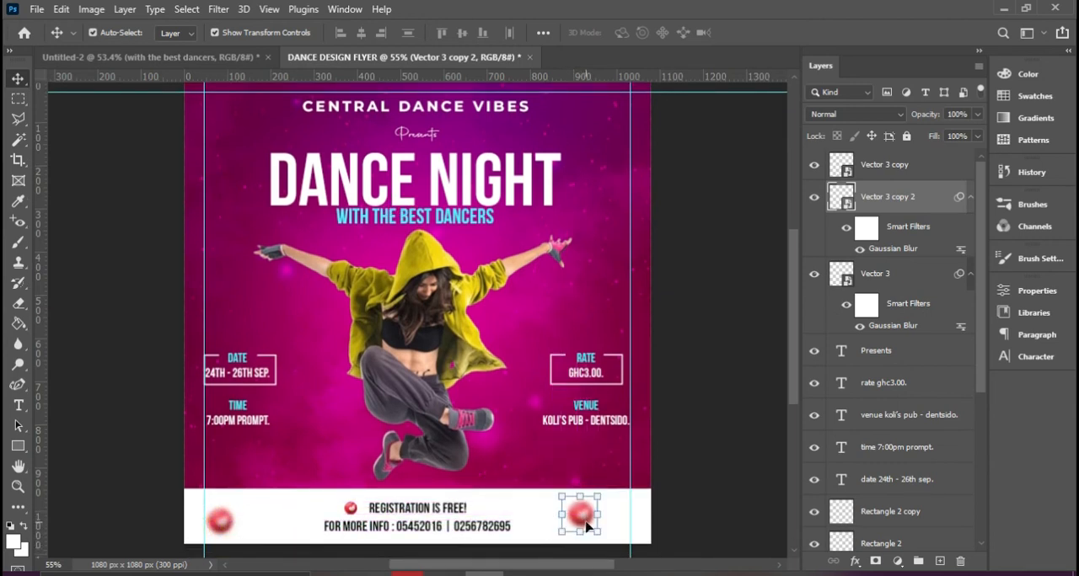
{"action": "key", "text": "ctrl+0"}
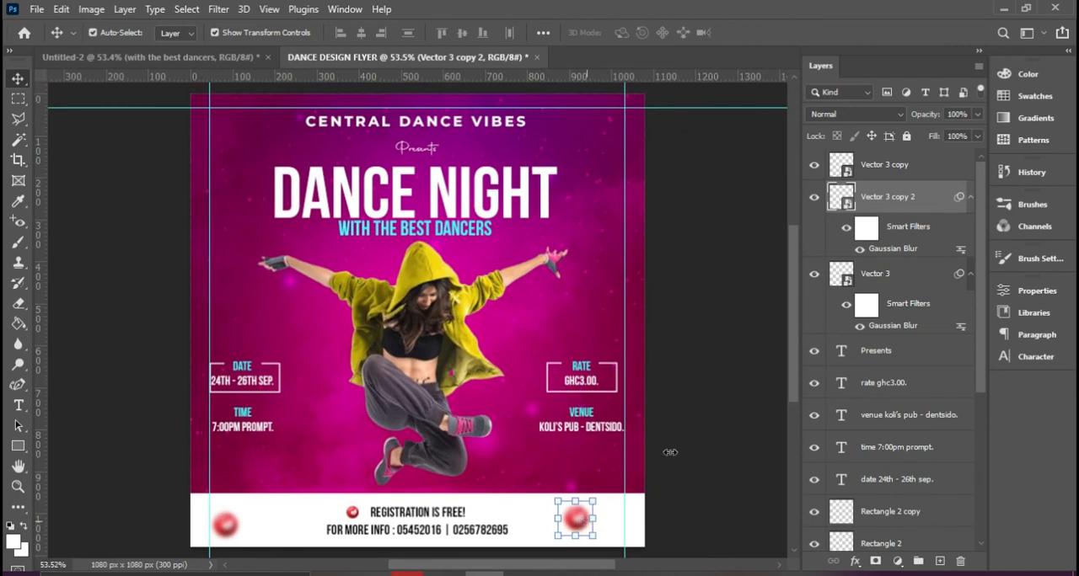
{"action": "left_click", "coordinate": [671, 450], "text": "ctrl"}
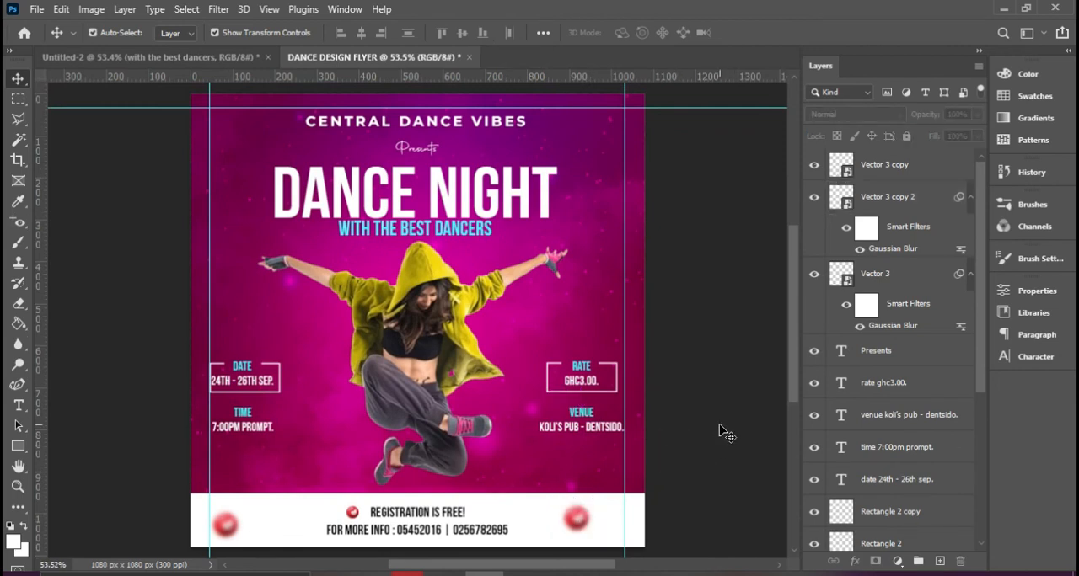
Duplicate the dancer image toward the left side of the flyer and move the copy's layer beneath the original dancer
{"action": "left_click", "coordinate": [534, 355]}
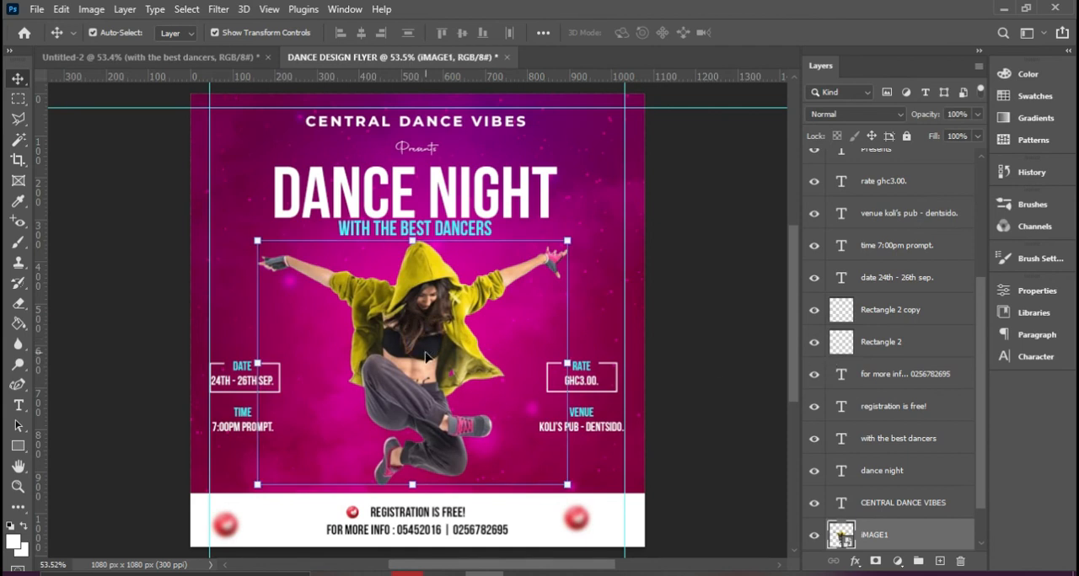
{"action": "left_click", "coordinate": [426, 357], "text": "alt"}
{"action": "left_click_drag", "start_coordinate": [412, 356], "coordinate": [283, 338]}
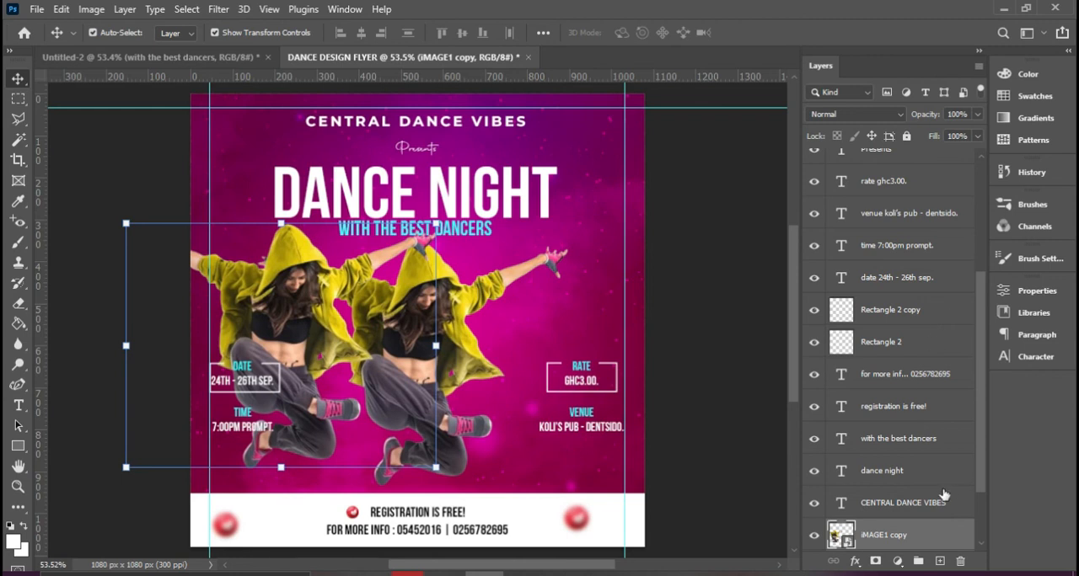
{"action": "scroll", "coordinate": [943, 496], "scroll_direction": "down", "scroll_amount": 2}
{"action": "left_click_drag", "start_coordinate": [895, 456], "coordinate": [895, 497]}
Enlarge the dancer copy and position it partly off the flyer's left edge, behind the main dancer
{"action": "left_click_drag", "start_coordinate": [434, 224], "coordinate": [473, 214]}
{"action": "left_click_drag", "start_coordinate": [276, 214], "coordinate": [306, 133]}
{"action": "left_click_drag", "start_coordinate": [257, 248], "coordinate": [247, 256]}
{"action": "double_click", "coordinate": [247, 255]}
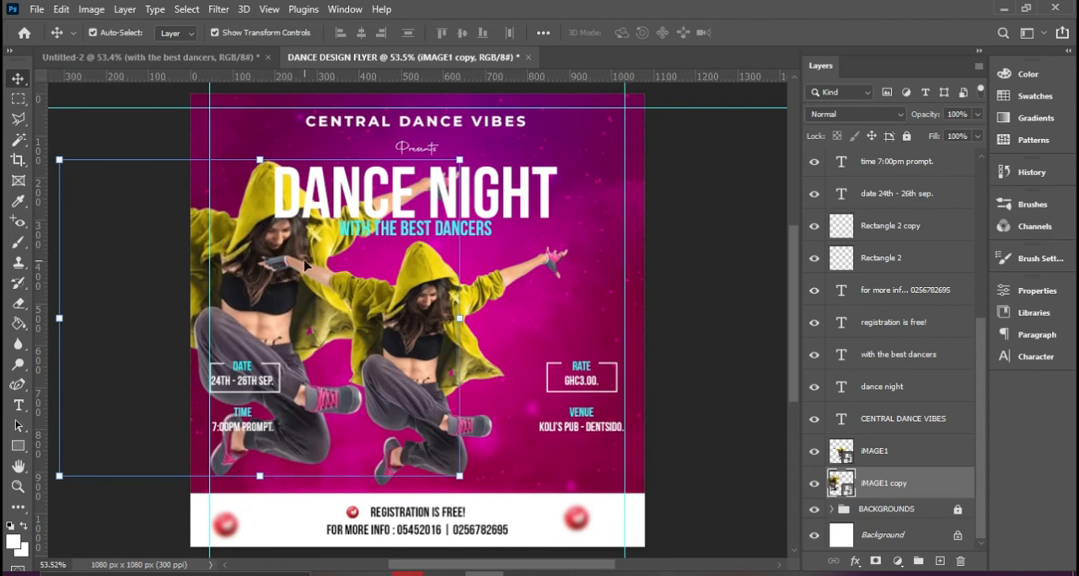
Lower the dancer copy's opacity to 15%
{"action": "left_click", "coordinate": [977, 113]}
{"action": "left_click_drag", "start_coordinate": [920, 133], "coordinate": [917, 135]}
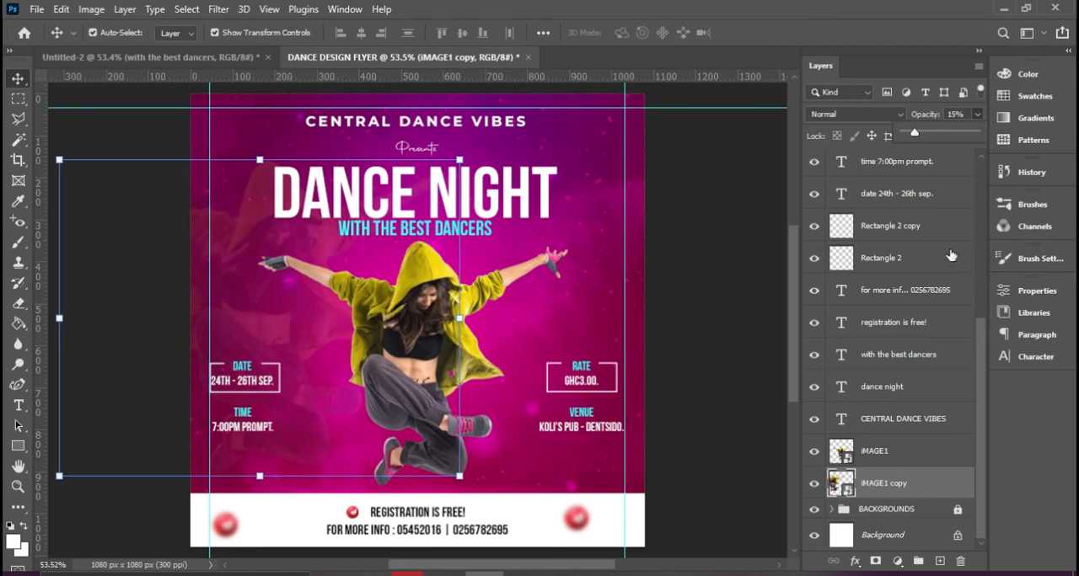
{"action": "left_click", "coordinate": [759, 285]}
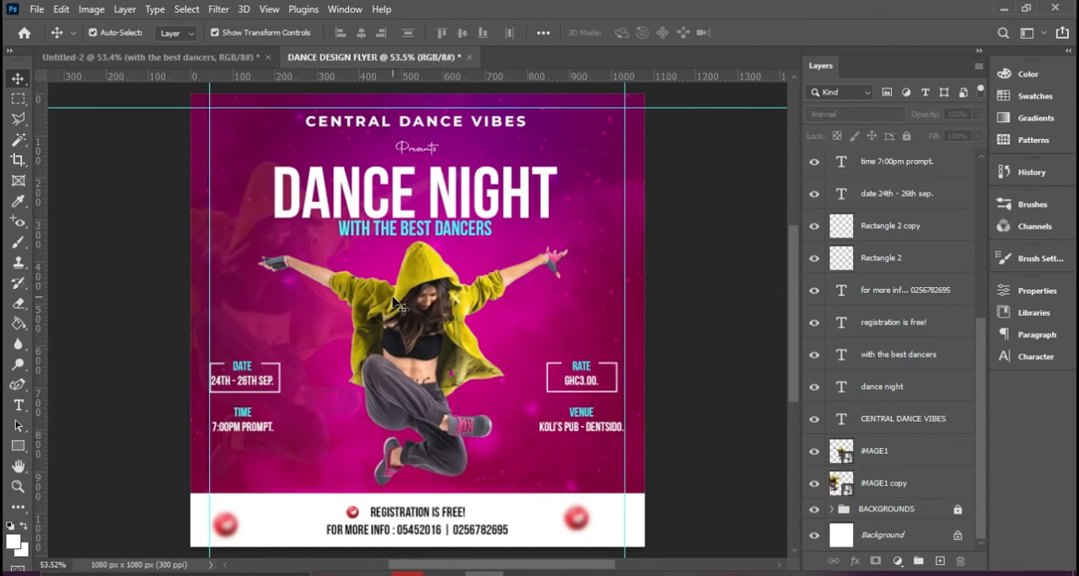
Place iMAGE2 as an embedded object directly above the faded dancer copy's layer
{"action": "left_click", "coordinate": [291, 305]}
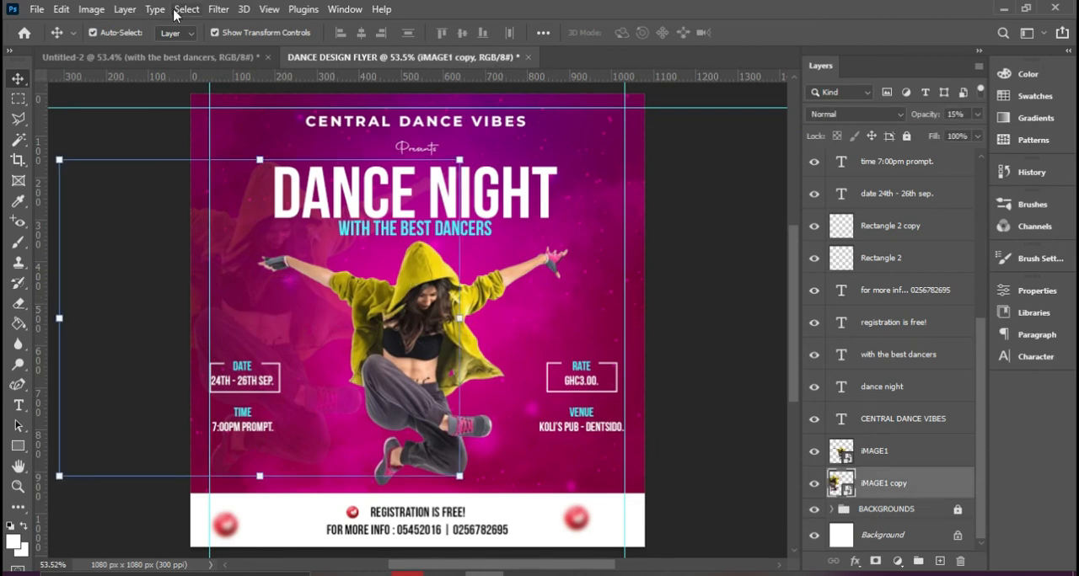
{"action": "left_click", "coordinate": [34, 10]}
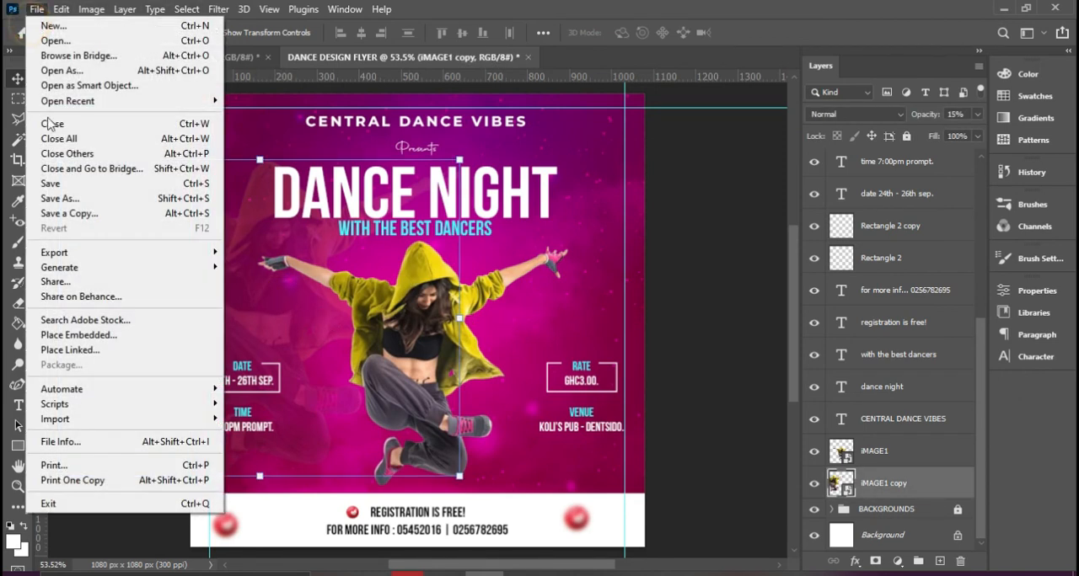
{"action": "left_click", "coordinate": [74, 335]}
{"action": "double_click", "coordinate": [529, 124]}
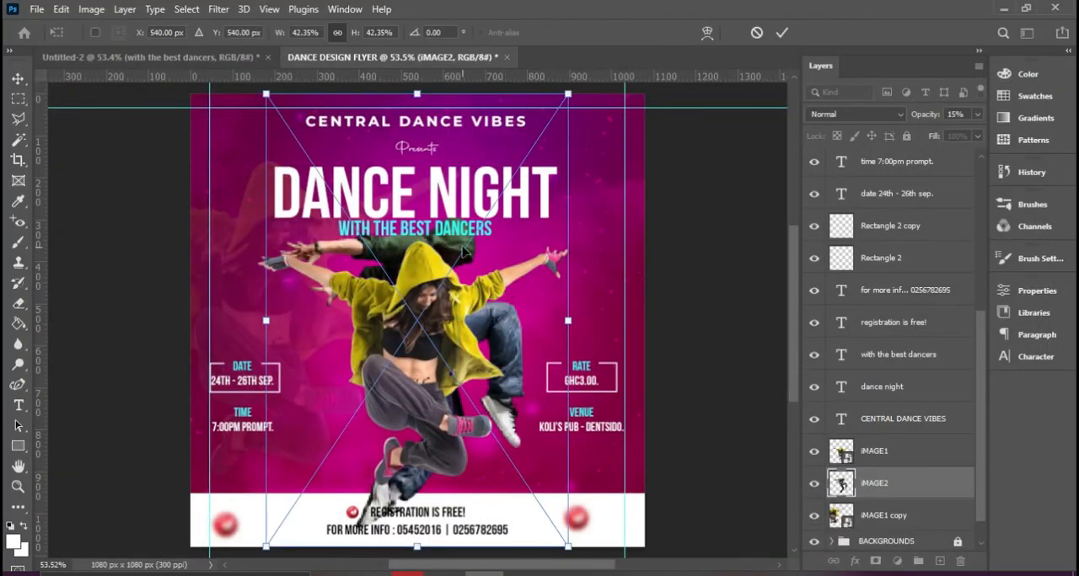
Flip the second dancer horizontally, move him partly off the flyer's right edge and commit the placement
{"action": "left_click_drag", "start_coordinate": [461, 253], "coordinate": [616, 249]}
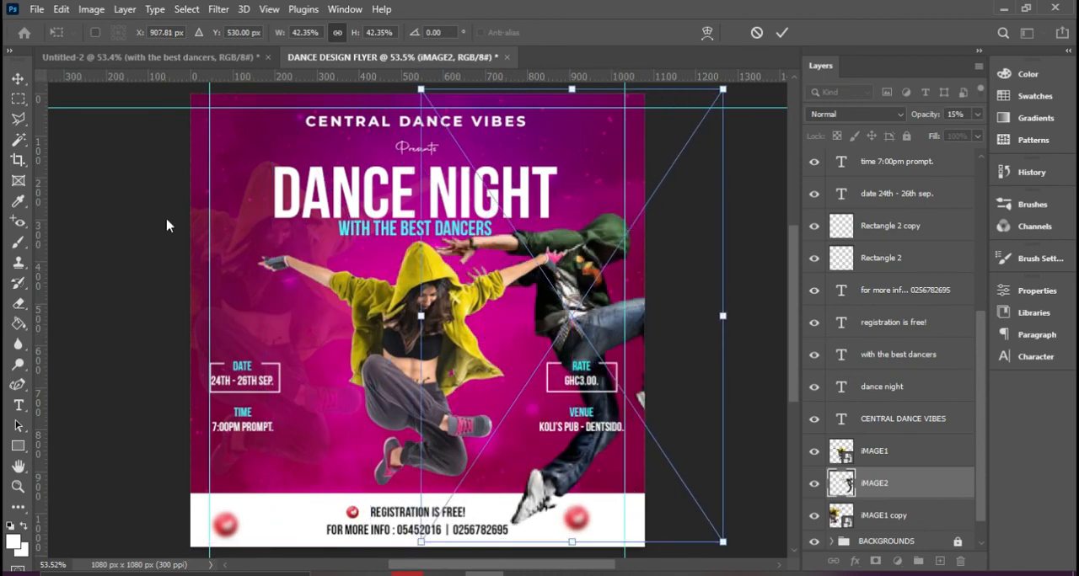
{"action": "right_click", "coordinate": [577, 266]}
{"action": "right_click", "coordinate": [534, 237]}
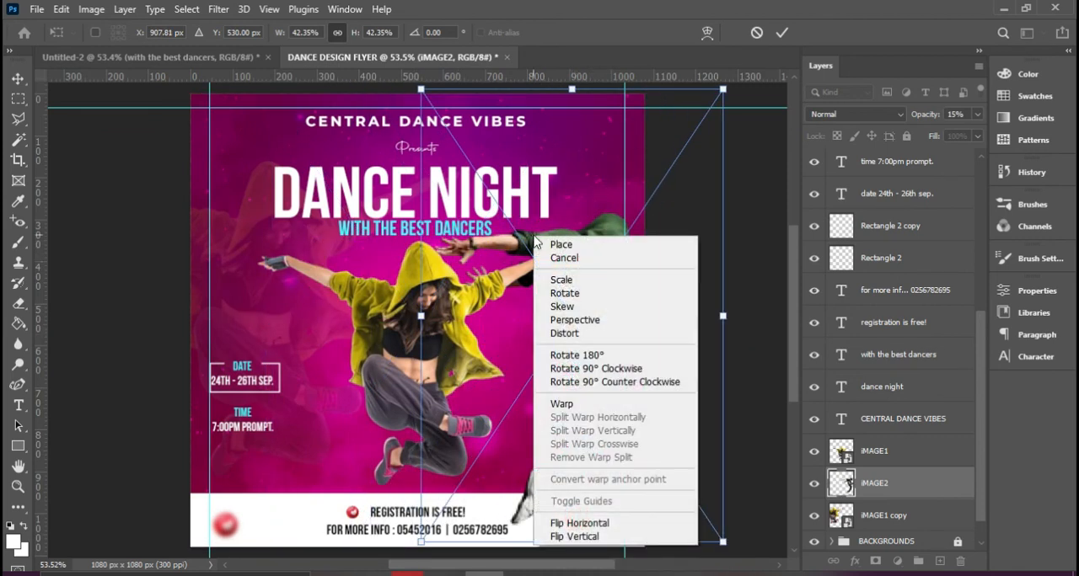
{"action": "left_click", "coordinate": [589, 524]}
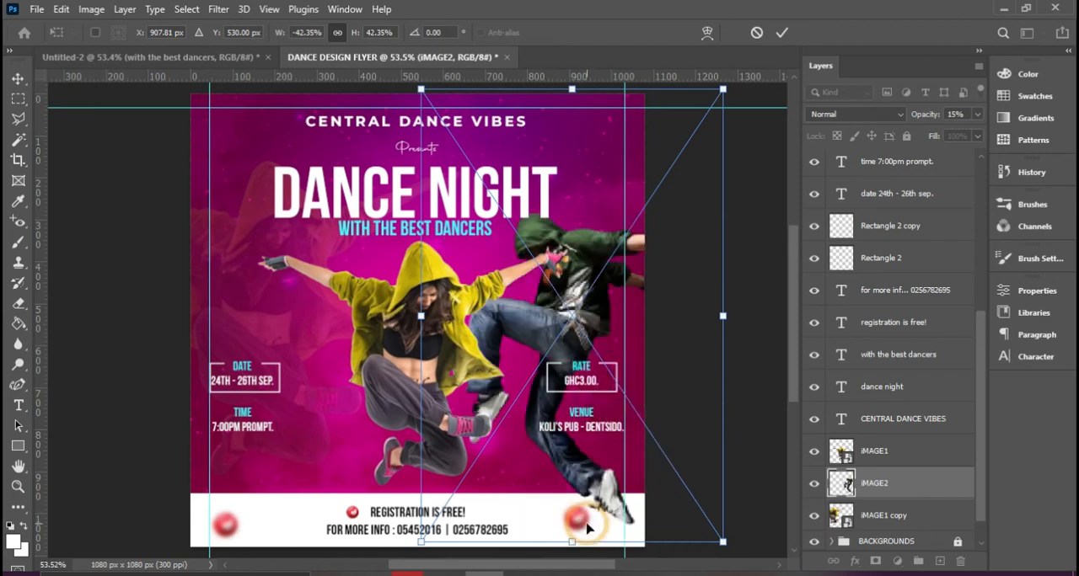
{"action": "left_click_drag", "start_coordinate": [547, 334], "coordinate": [593, 325]}
{"action": "key", "text": "Return"}
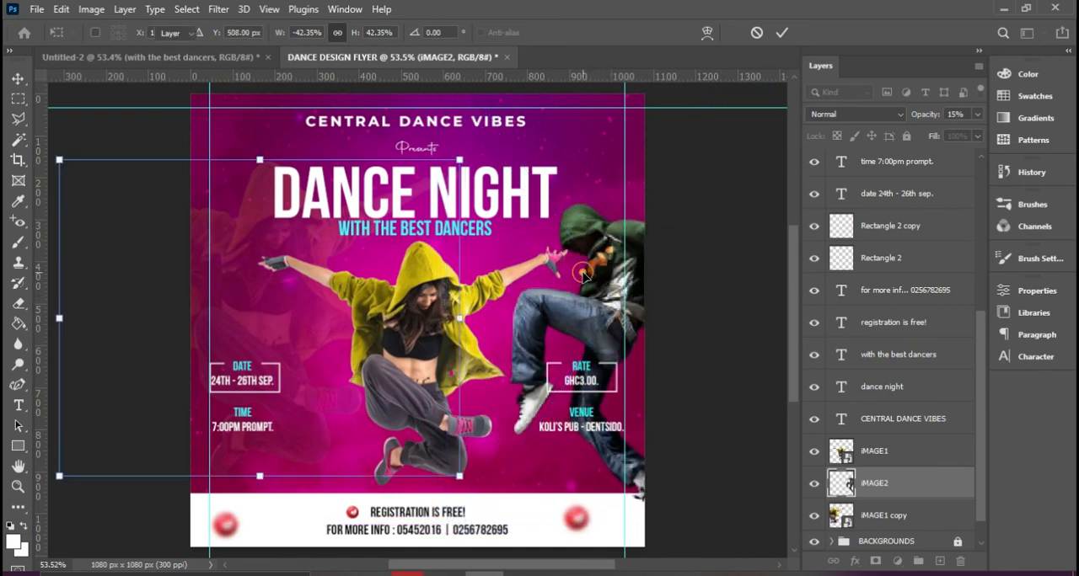
Lower the second dancer's opacity to 21%
{"action": "left_click", "coordinate": [977, 114]}
{"action": "left_click_drag", "start_coordinate": [969, 134], "coordinate": [927, 145]}
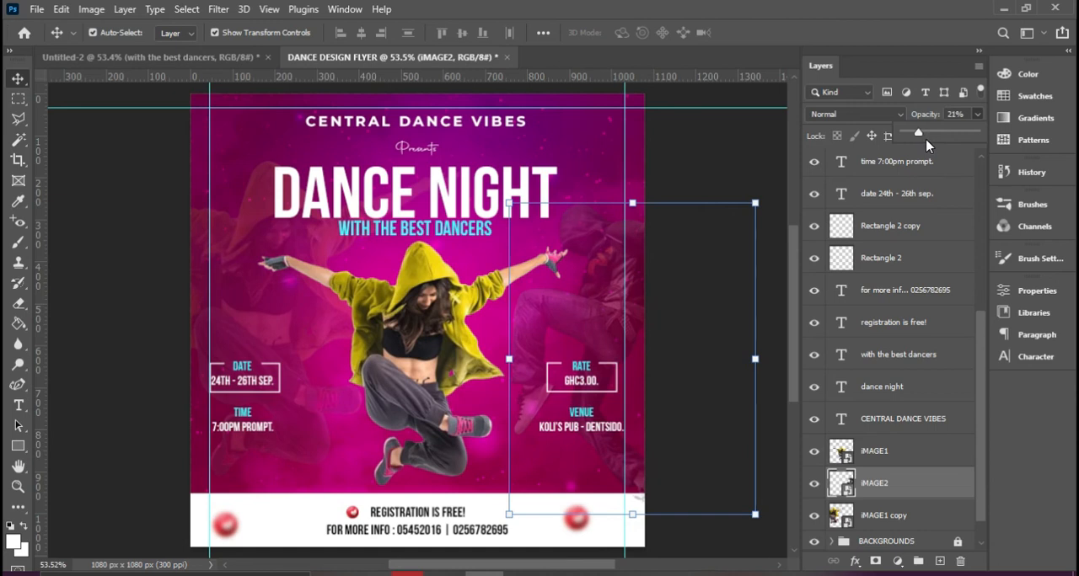
{"action": "left_click", "coordinate": [750, 150]}
{"action": "left_click", "coordinate": [748, 150]}
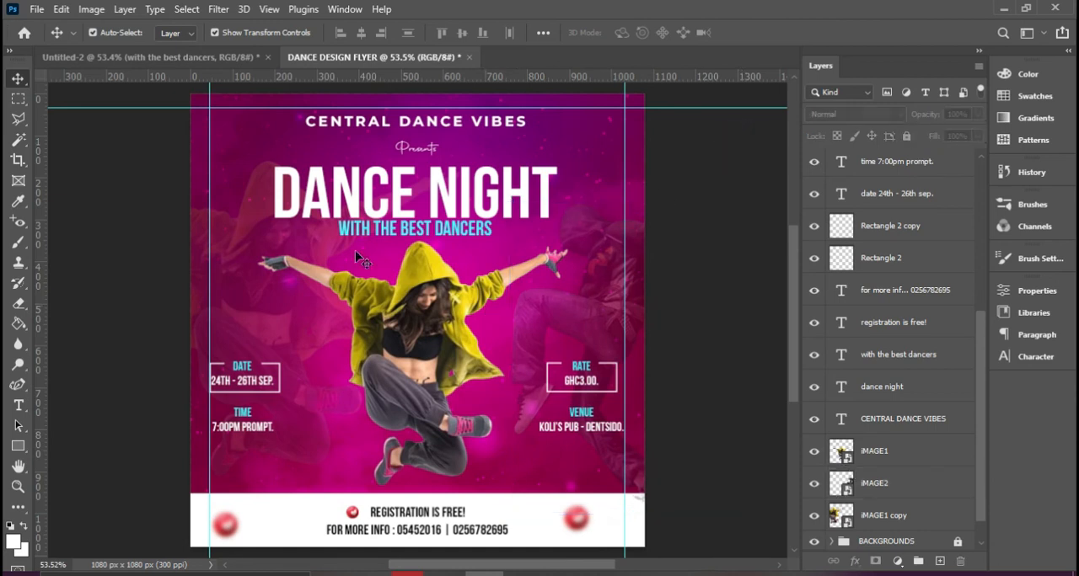
Place the Light image as an embedded object directly above the faded iMAGE1 copy layer
{"action": "left_click", "coordinate": [248, 253]}
{"action": "left_click", "coordinate": [729, 253]}
{"action": "scroll", "coordinate": [917, 500], "scroll_direction": "down", "scroll_amount": 1}
{"action": "left_click", "coordinate": [879, 491]}
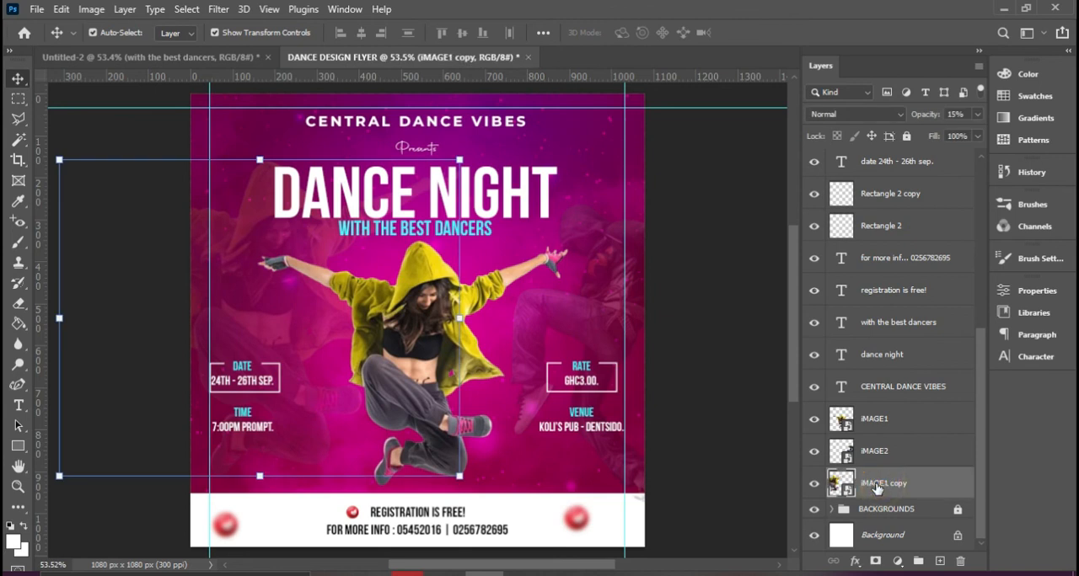
{"action": "left_click", "coordinate": [35, 9]}
{"action": "left_click", "coordinate": [85, 332]}
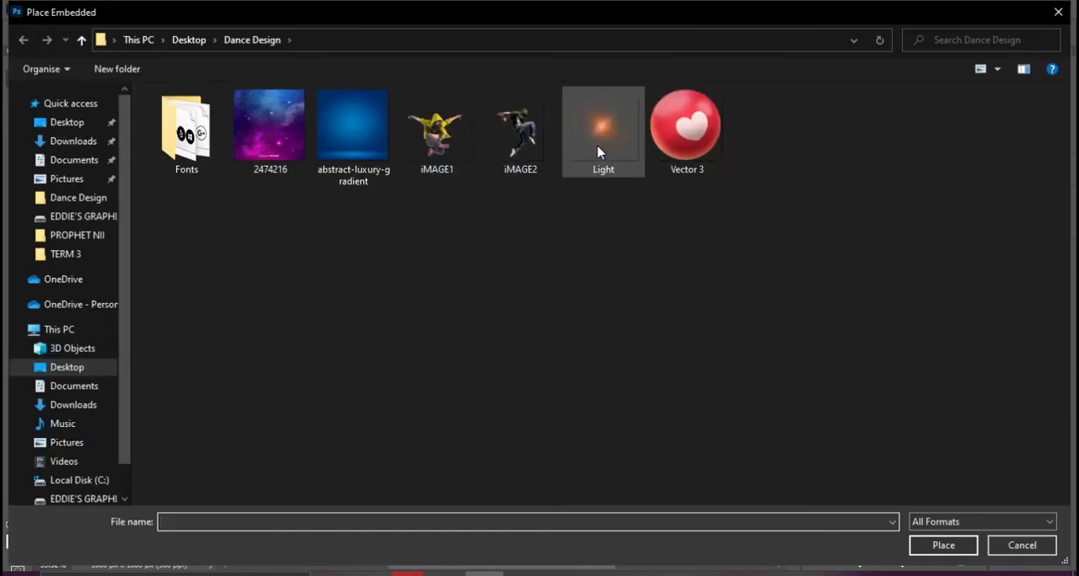
{"action": "double_click", "coordinate": [597, 154]}
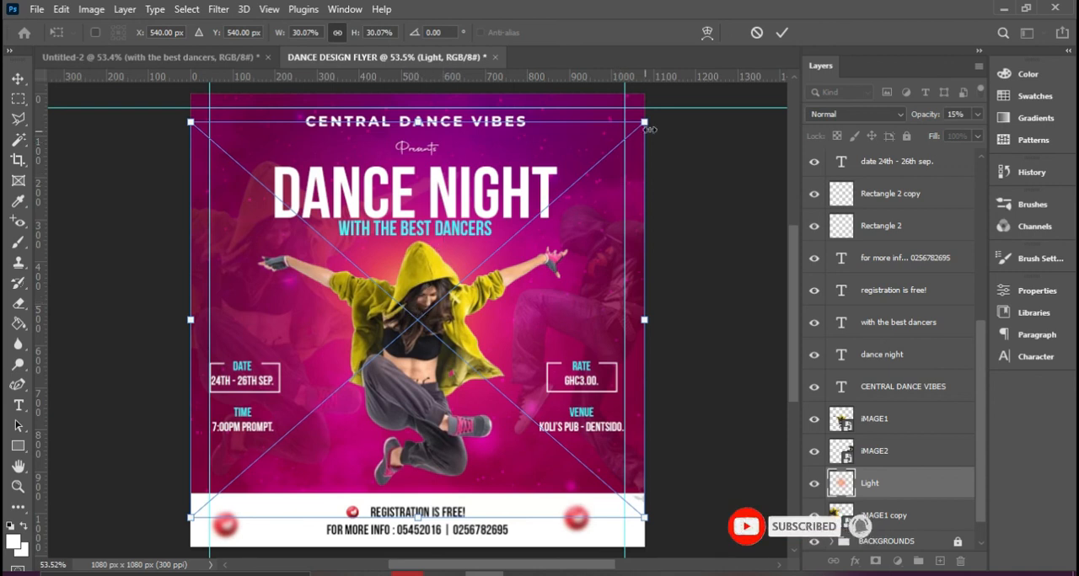
Enlarge the light glow from its centre to about 34% scale, commit the placement and deselect it
{"action": "left_click_drag", "start_coordinate": [651, 126], "coordinate": [672, 100]}
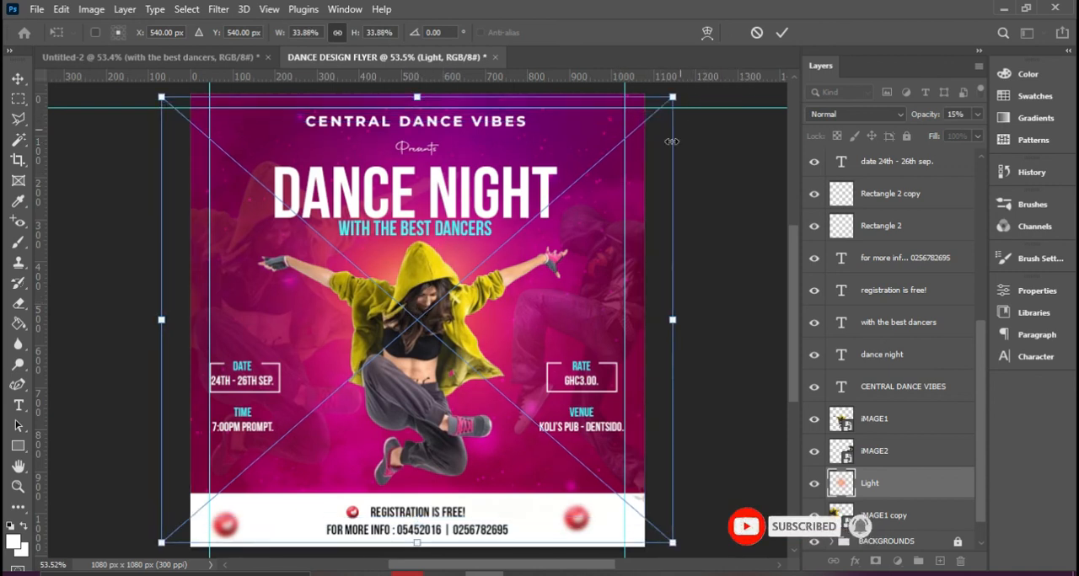
{"action": "key", "text": "Return"}
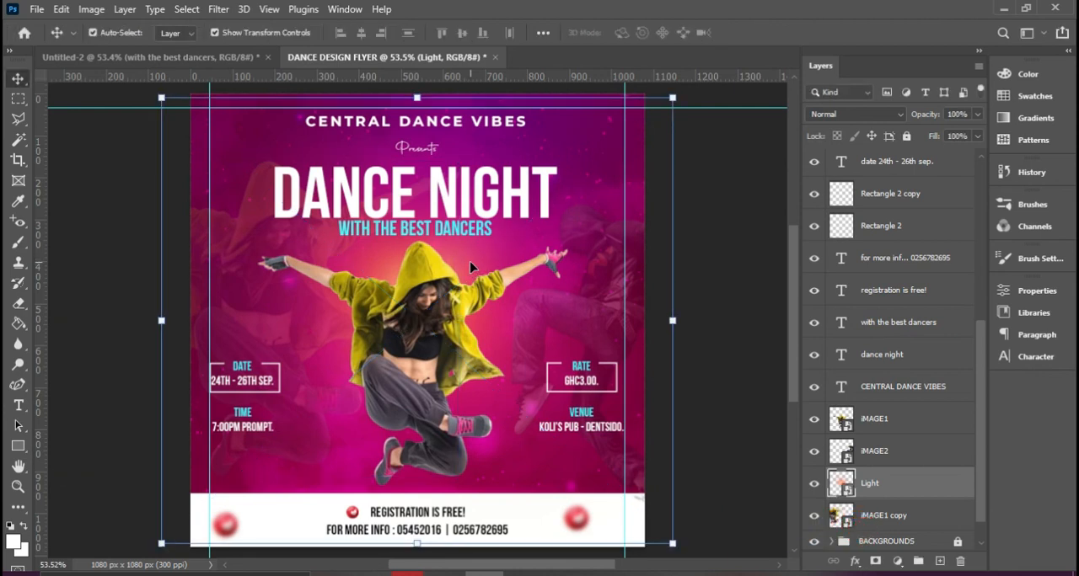
{"action": "left_click", "coordinate": [748, 439]}
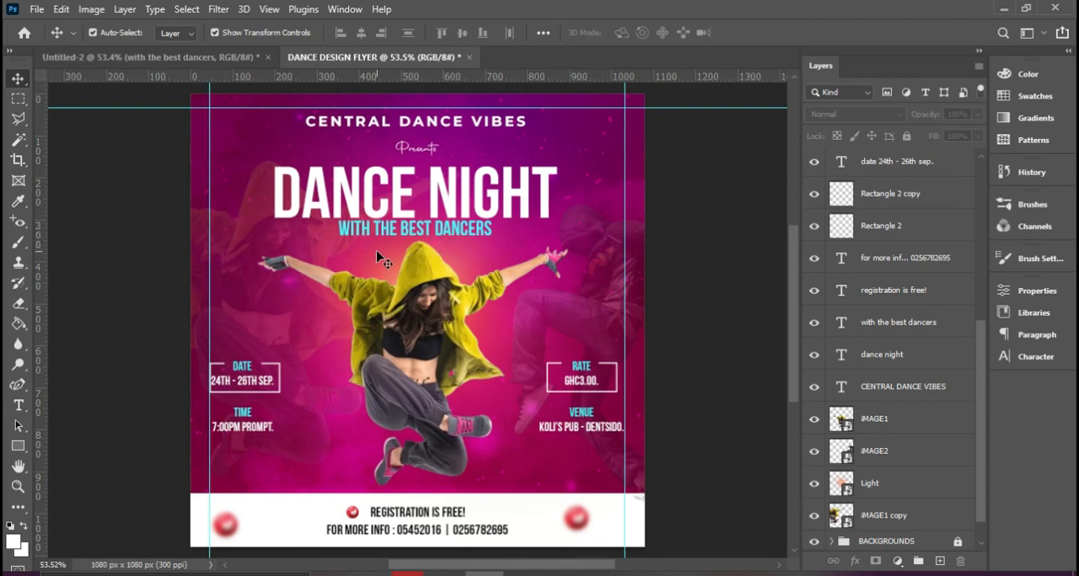
Draw a flat ellipse about 70 by 16 px under the main dancer's lower foot, directly above the iMAGE2 layer
{"action": "left_click", "coordinate": [388, 485]}
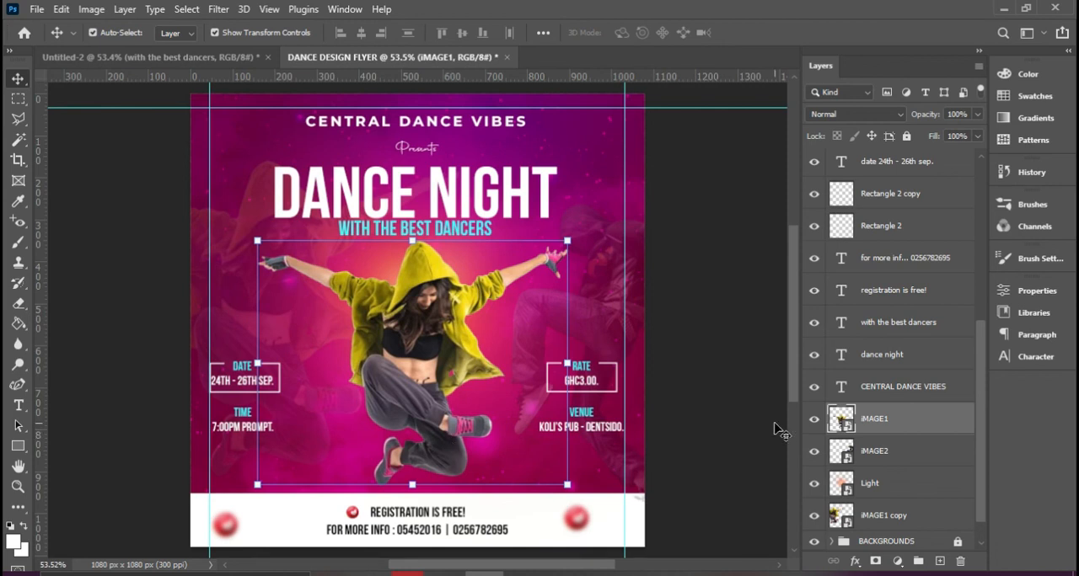
{"action": "left_click", "coordinate": [903, 451]}
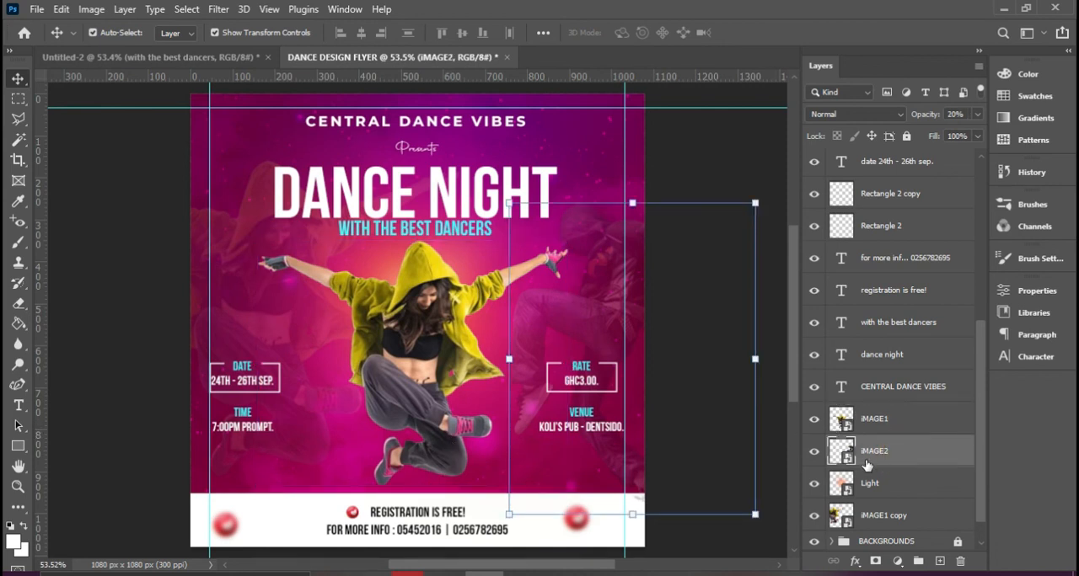
{"action": "left_click", "coordinate": [18, 446]}
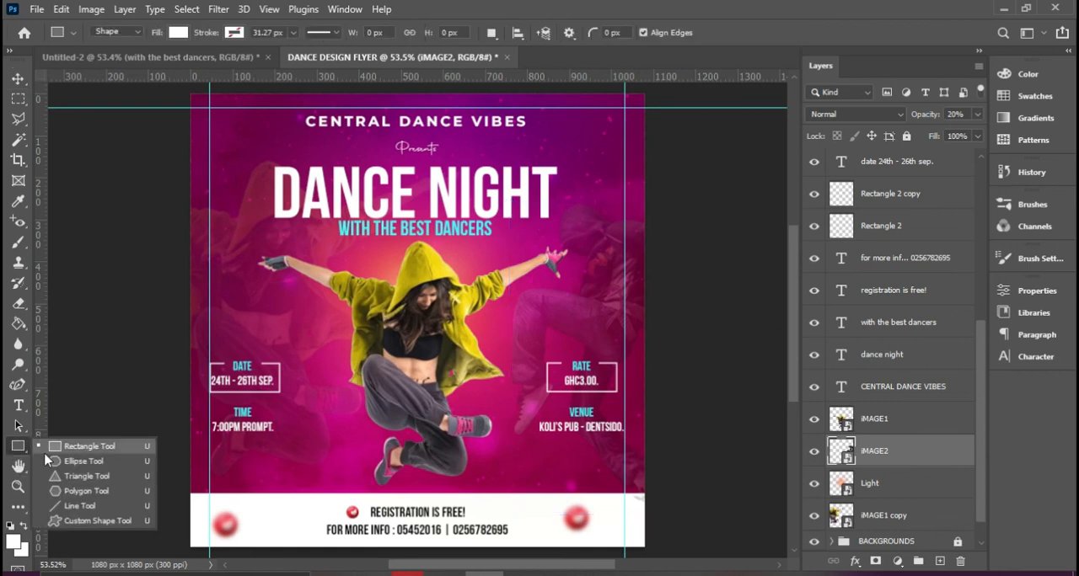
{"action": "left_click", "coordinate": [63, 459]}
{"action": "left_click_drag", "start_coordinate": [359, 477], "coordinate": [393, 484]}
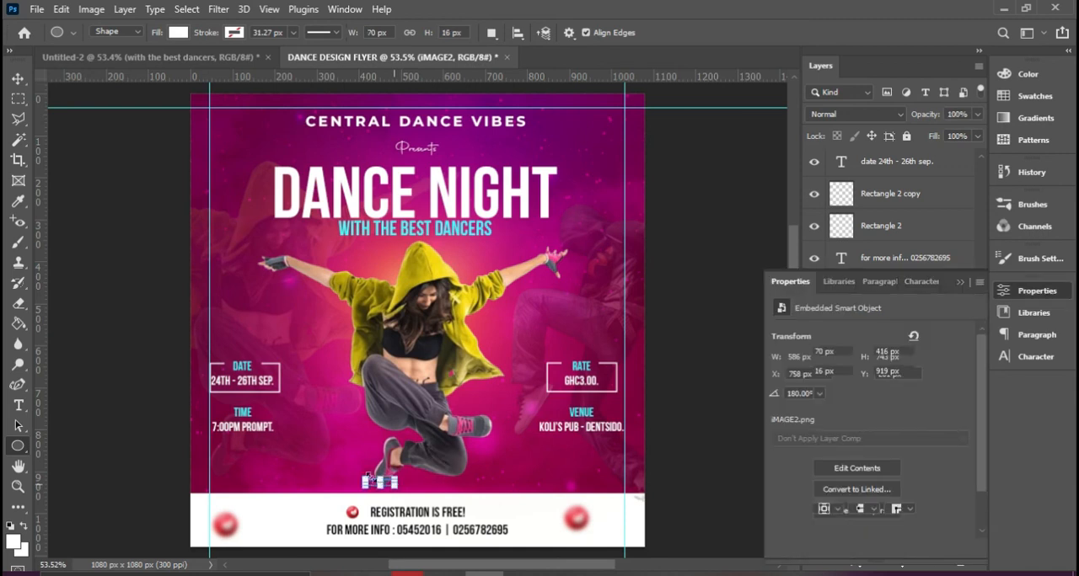
Set the fill of the ellipse under the foot to black and switch to the Move tool
{"action": "left_click", "coordinate": [175, 34]}
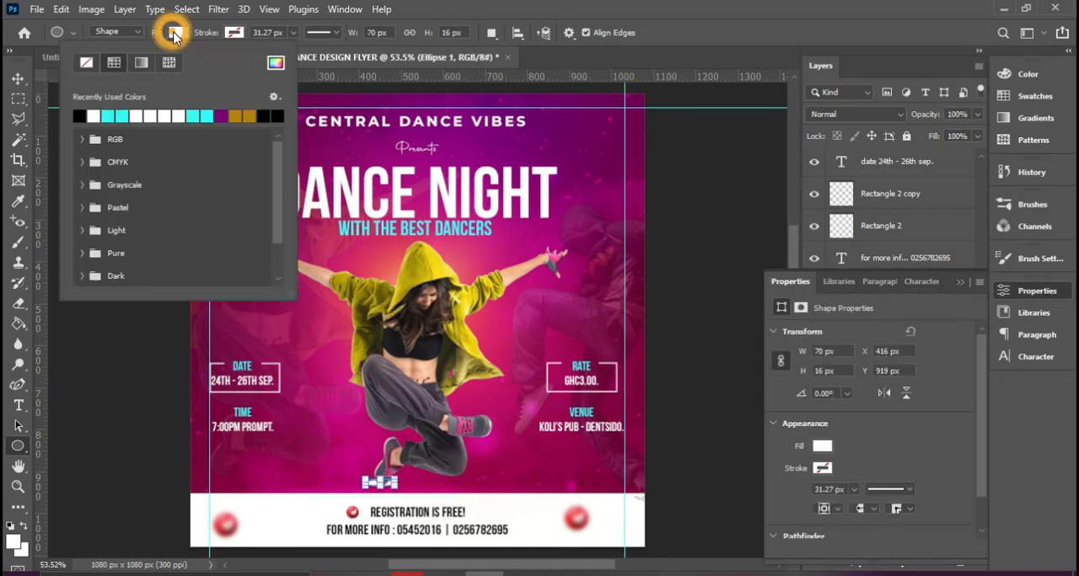
{"action": "left_click", "coordinate": [82, 117]}
{"action": "left_click", "coordinate": [18, 78]}
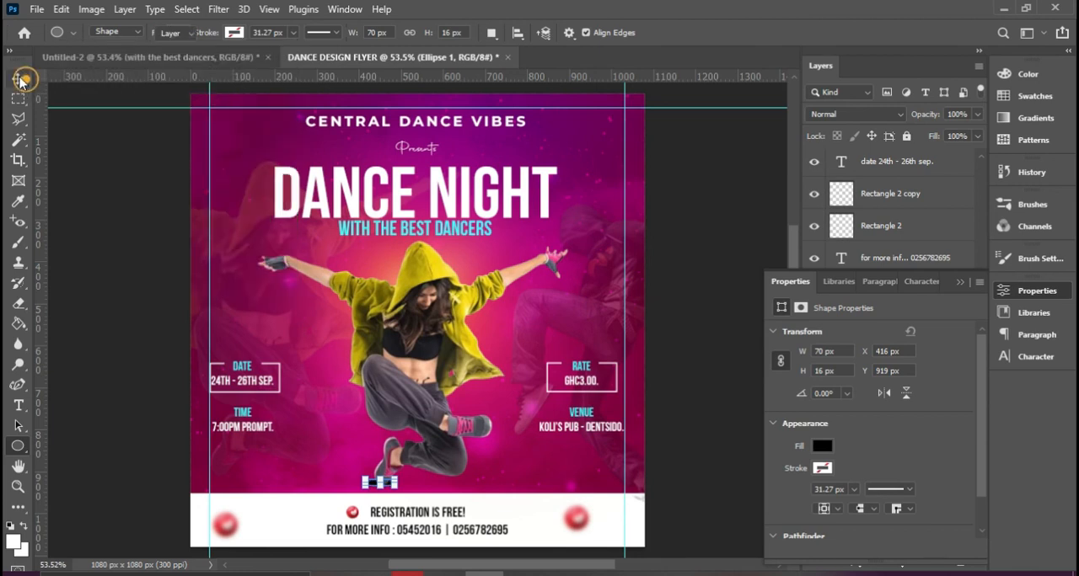
{"action": "left_click", "coordinate": [17, 78]}
Apply a Gaussian Blur with a radius of 6.9 pixels to the black ellipse, rasterizing the shape
{"action": "left_click", "coordinate": [218, 9]}
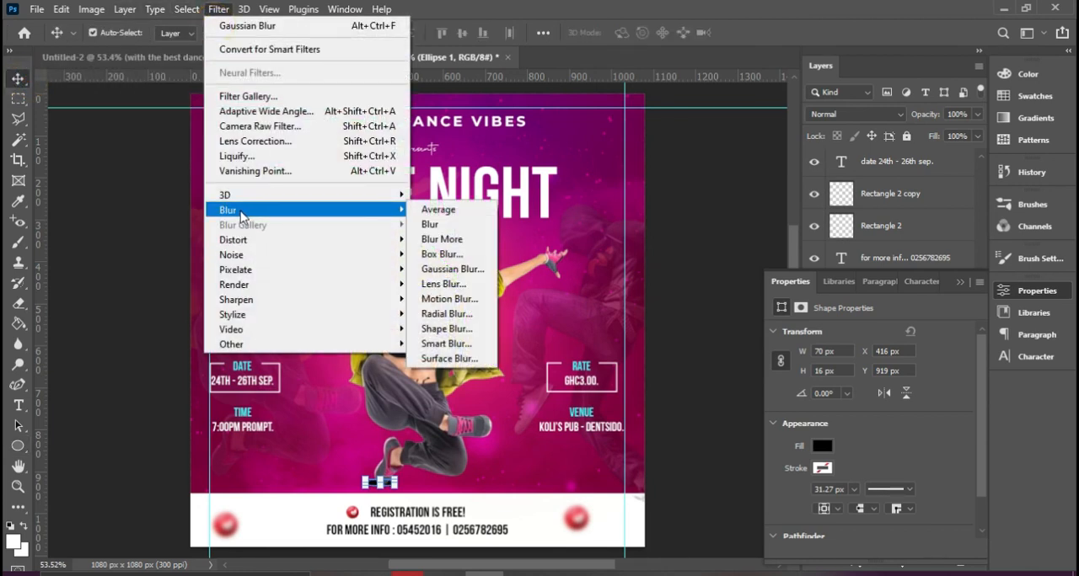
{"action": "mouse_move", "coordinate": [326, 212]}
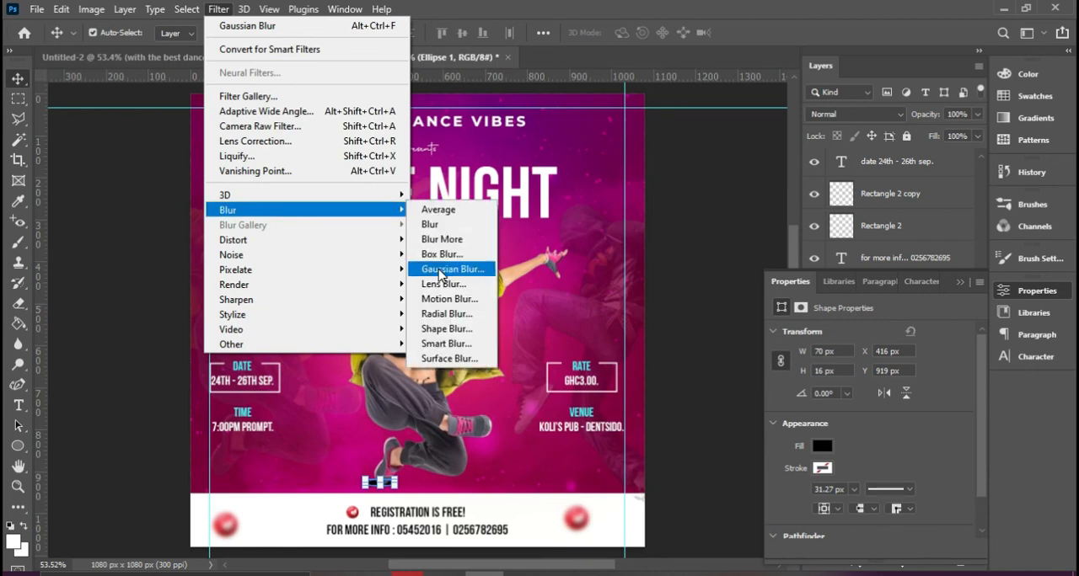
{"action": "left_click", "coordinate": [448, 273]}
{"action": "left_click", "coordinate": [673, 229]}
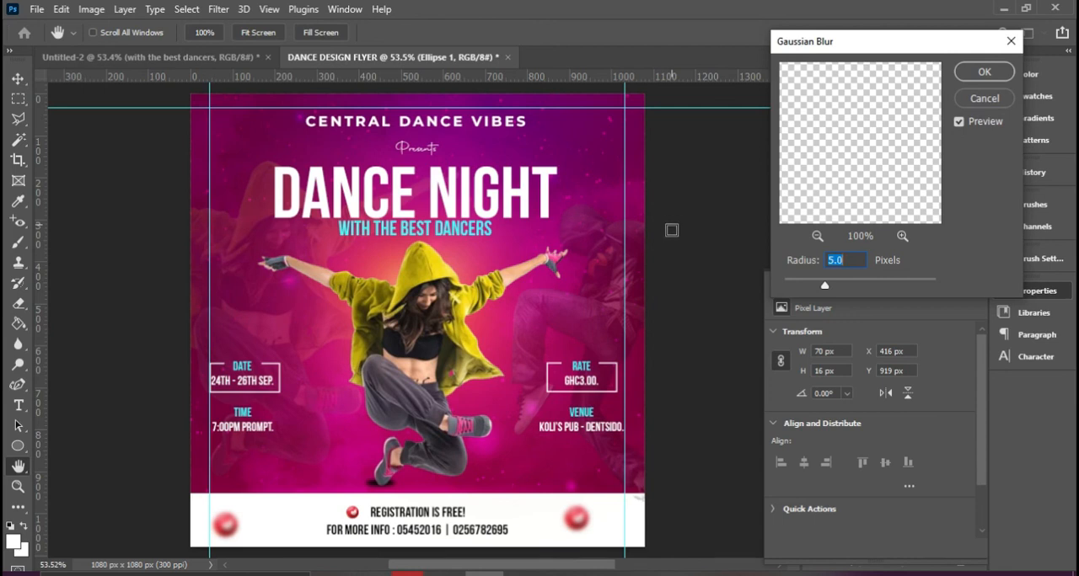
{"action": "scroll", "coordinate": [847, 267], "scroll_direction": "up", "scroll_amount": 12}
{"action": "left_click", "coordinate": [969, 74]}
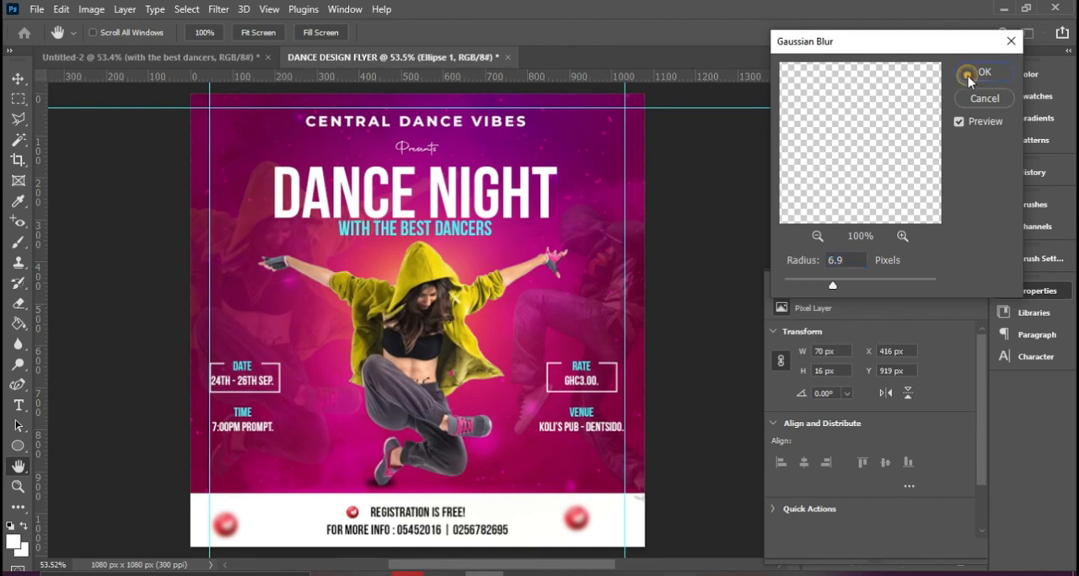